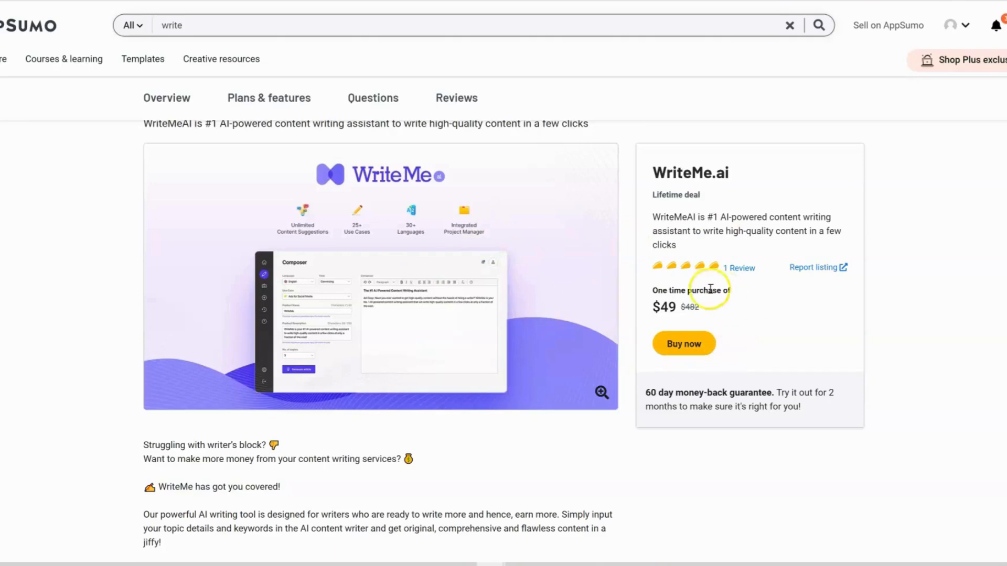
Read the WriteMe.ai deal overview, highlighting the list of what the one-time $49 lifetime purchase includes
{"action": "scroll", "coordinate": [636, 414], "scroll_direction": "down", "scroll_amount": 2}
{"action": "scroll", "coordinate": [638, 412], "scroll_direction": "down", "scroll_amount": 3}
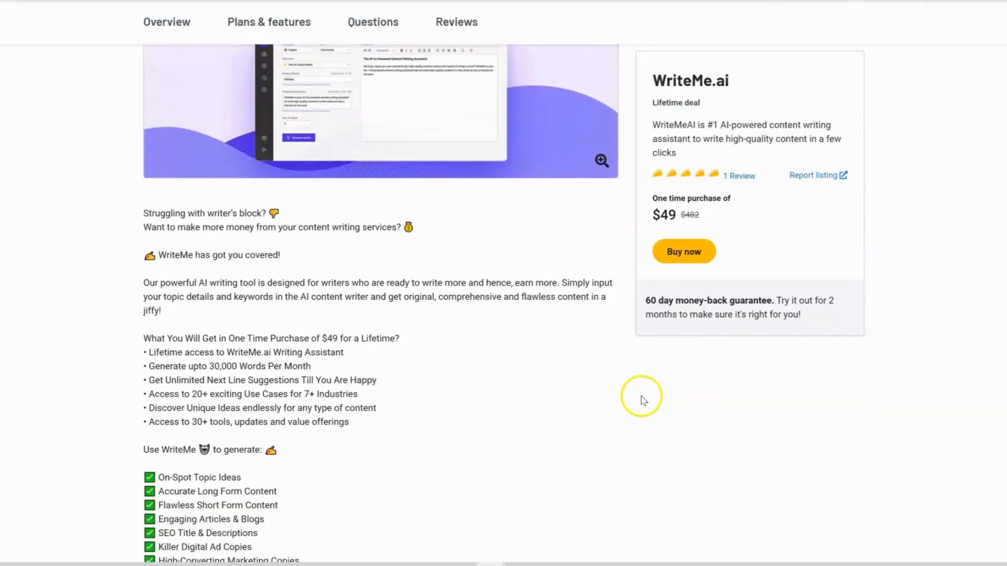
{"action": "scroll", "coordinate": [641, 397], "scroll_direction": "down", "scroll_amount": 3}
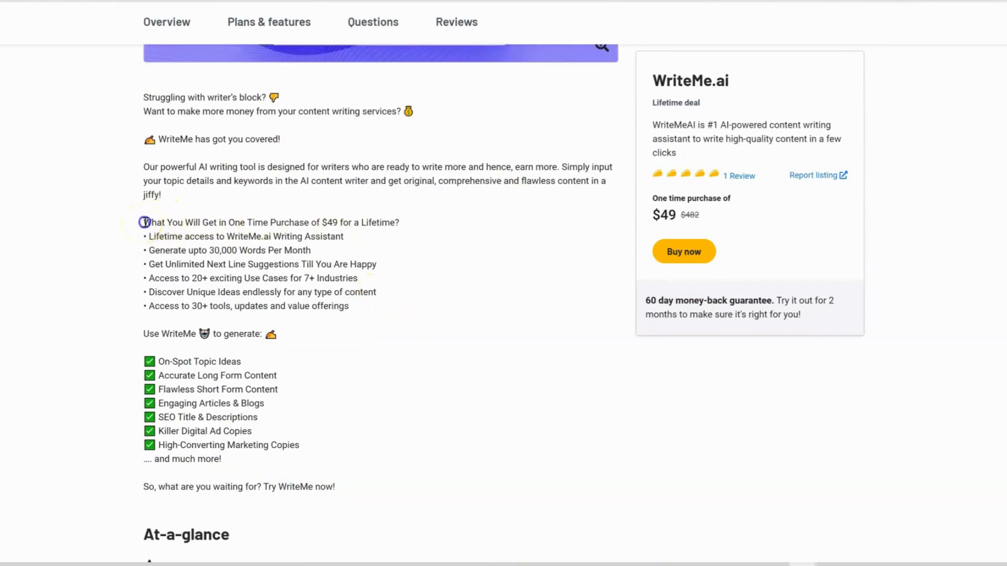
{"action": "left_click_drag", "start_coordinate": [144, 222], "coordinate": [400, 312]}
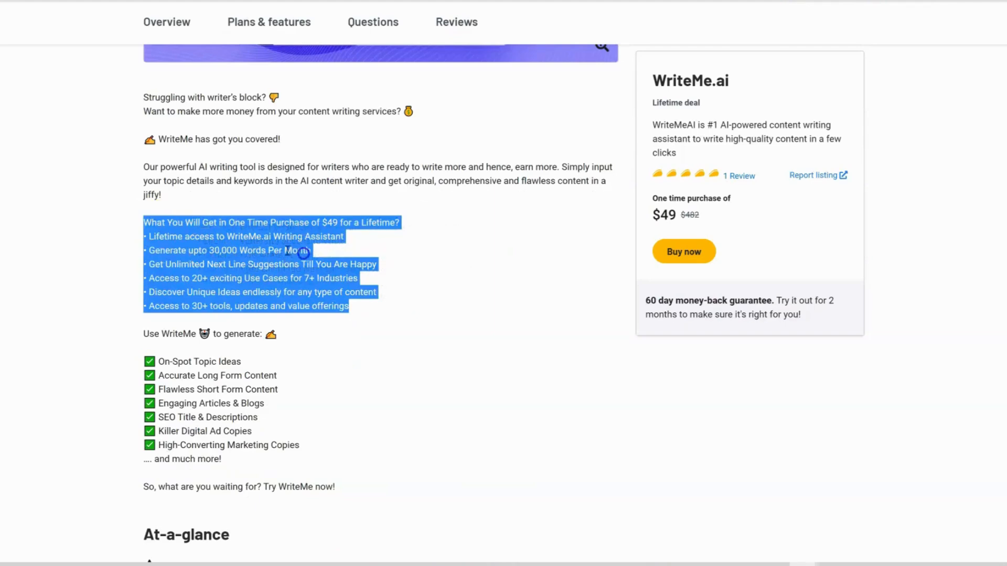
{"action": "left_click", "coordinate": [332, 263]}
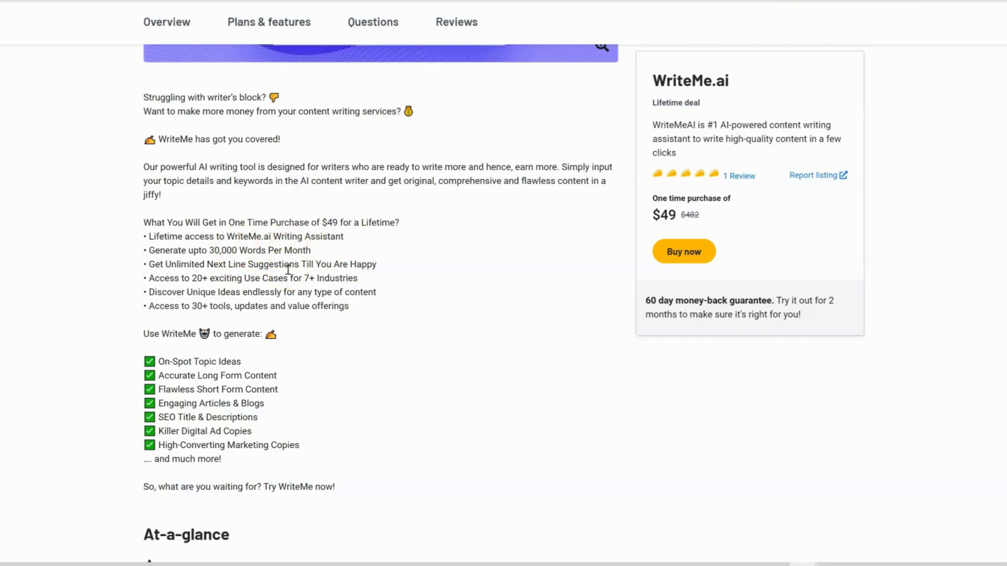
{"action": "scroll", "coordinate": [288, 269], "scroll_direction": "down", "scroll_amount": 1}
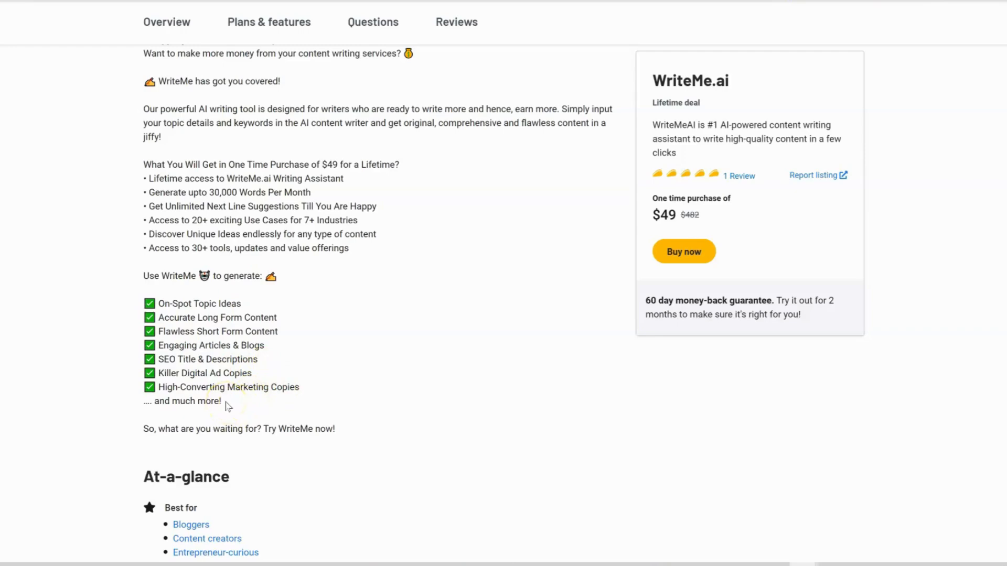
Examine the deal terms and highlight the full feature list of the WriteMe.ai plan under Plans & features
{"action": "scroll", "coordinate": [229, 405], "scroll_direction": "down", "scroll_amount": 12}
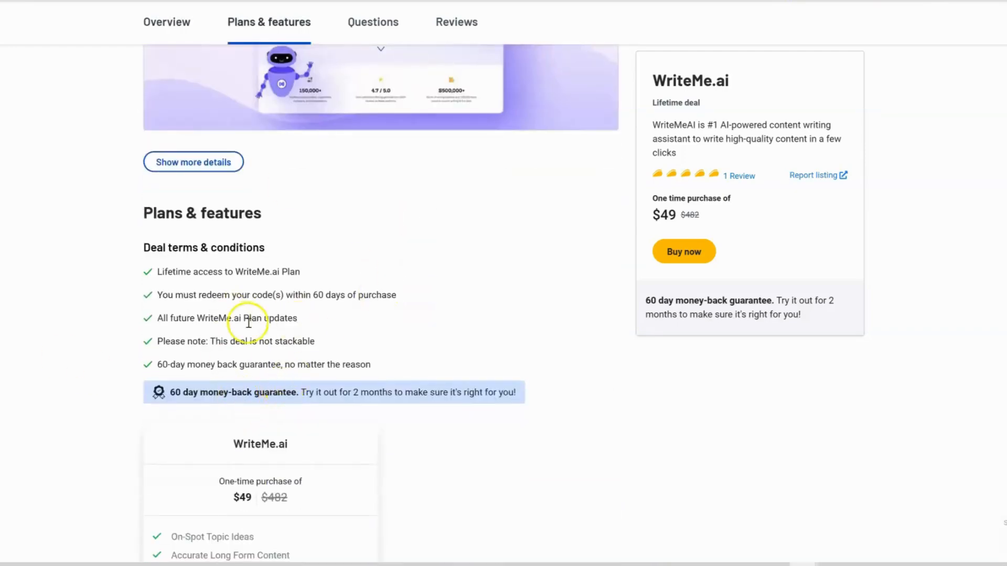
{"action": "scroll", "coordinate": [283, 315], "scroll_direction": "down", "scroll_amount": 5}
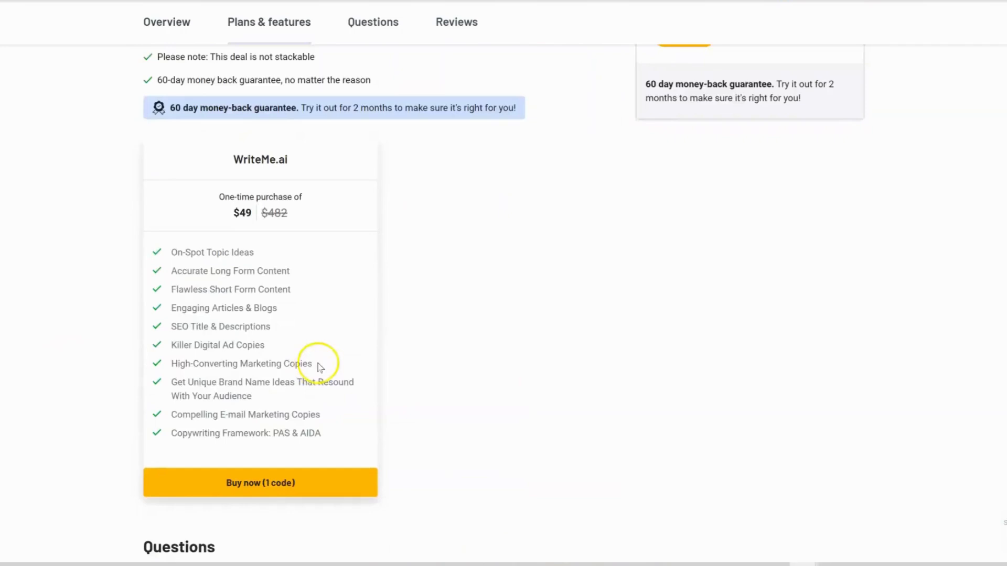
{"action": "left_click_drag", "start_coordinate": [172, 248], "coordinate": [321, 420]}
{"action": "left_click", "coordinate": [170, 234]}
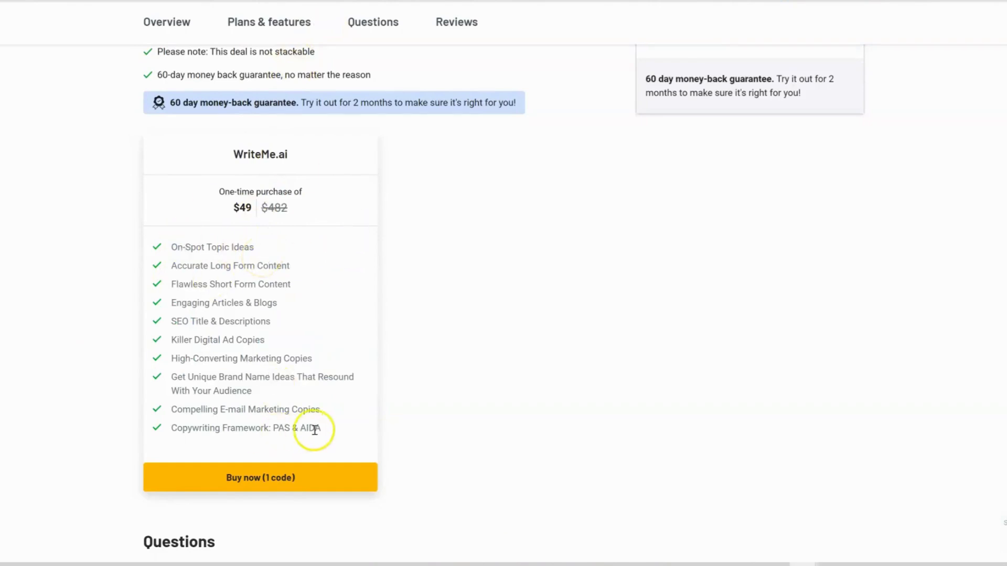
{"action": "left_click_drag", "start_coordinate": [321, 430], "coordinate": [170, 247]}
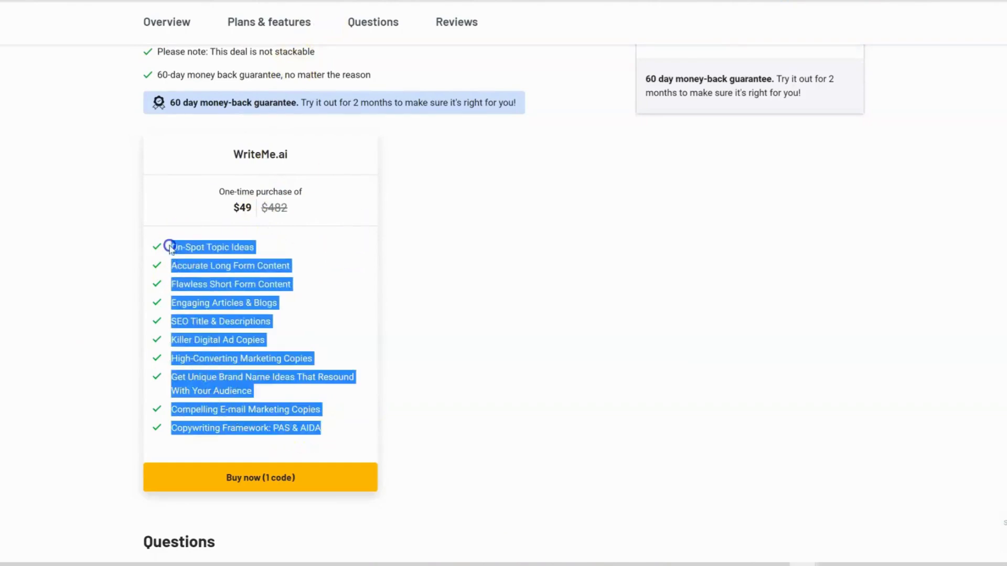
{"action": "left_click", "coordinate": [332, 359]}
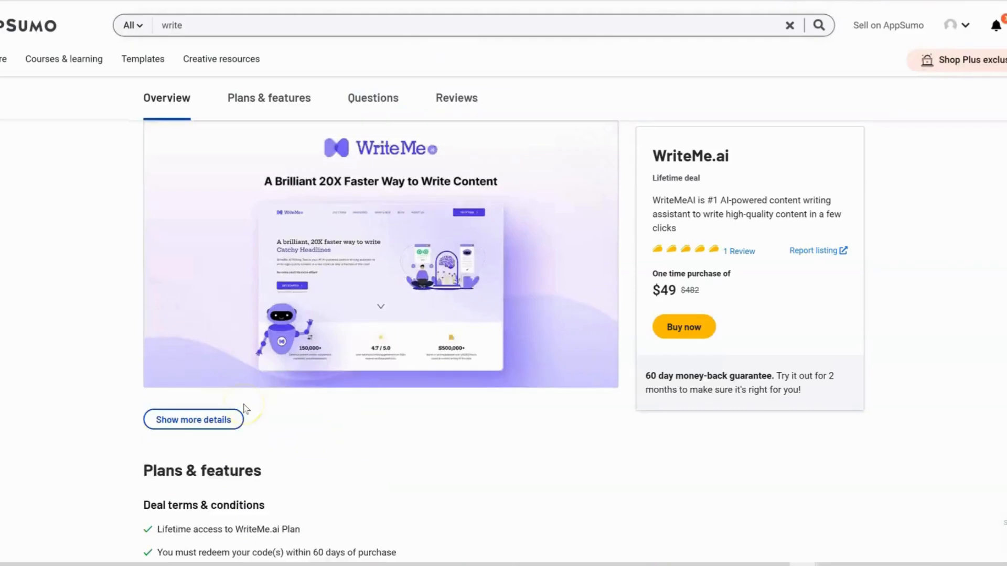
Return to the deal overview and highlight the monthly word allowance in the list of purchase benefits
{"action": "left_click", "coordinate": [245, 412]}
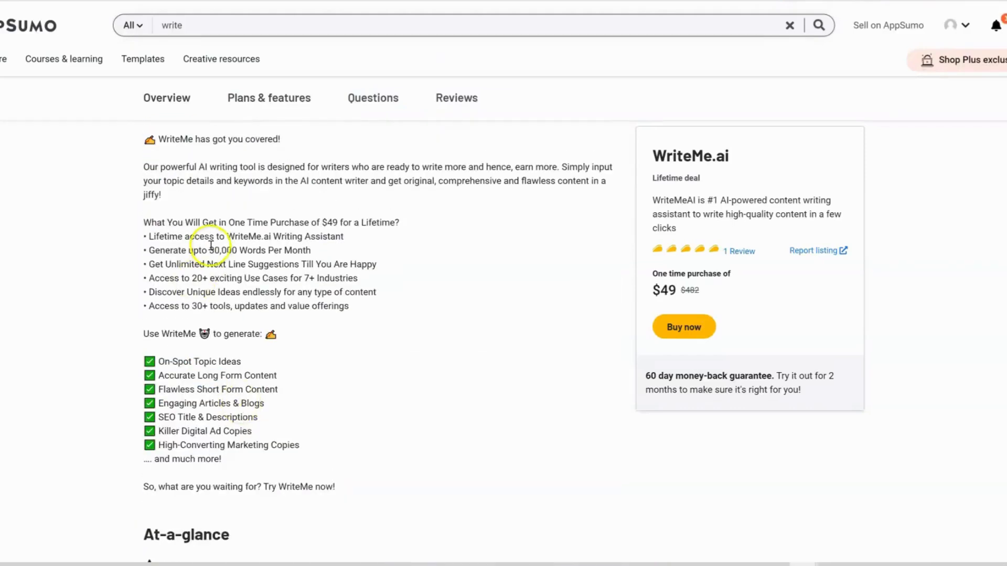
{"action": "left_click_drag", "start_coordinate": [193, 250], "coordinate": [326, 250]}
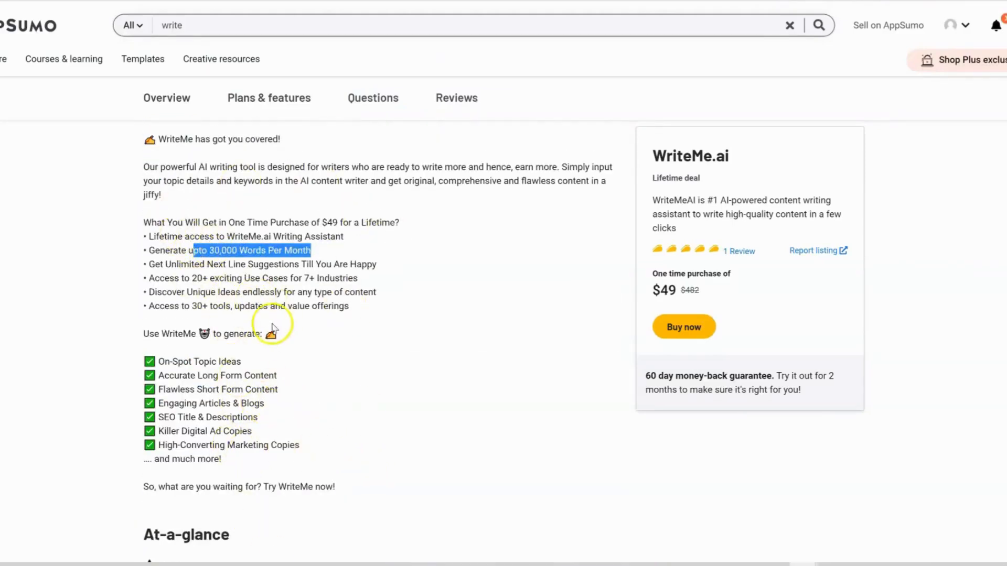
{"action": "left_click", "coordinate": [242, 283]}
Highlight the long form content feature in the plan card and skim the deal's Questions section
{"action": "scroll", "coordinate": [257, 307], "scroll_direction": "down", "scroll_amount": 10}
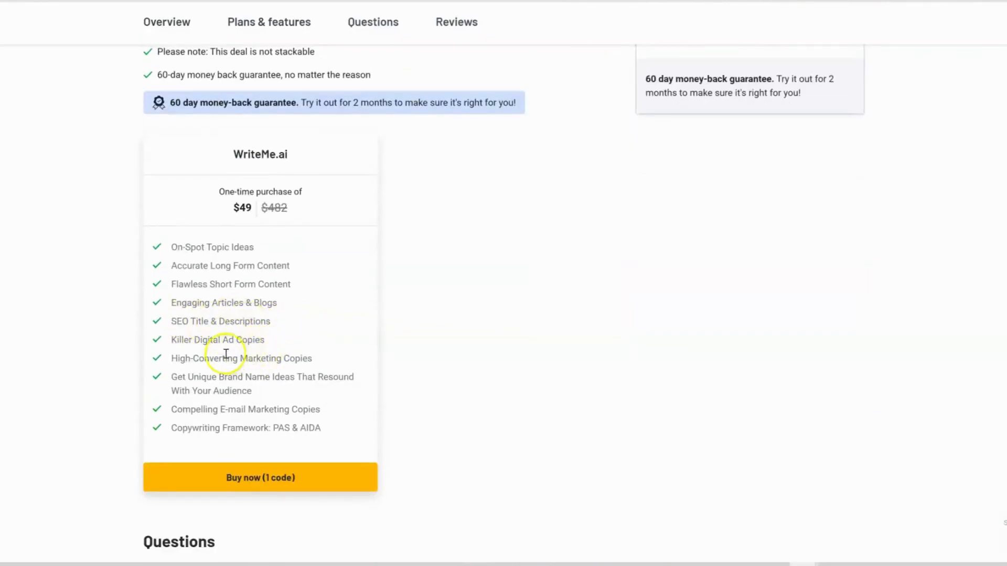
{"action": "left_click_drag", "start_coordinate": [182, 266], "coordinate": [304, 268]}
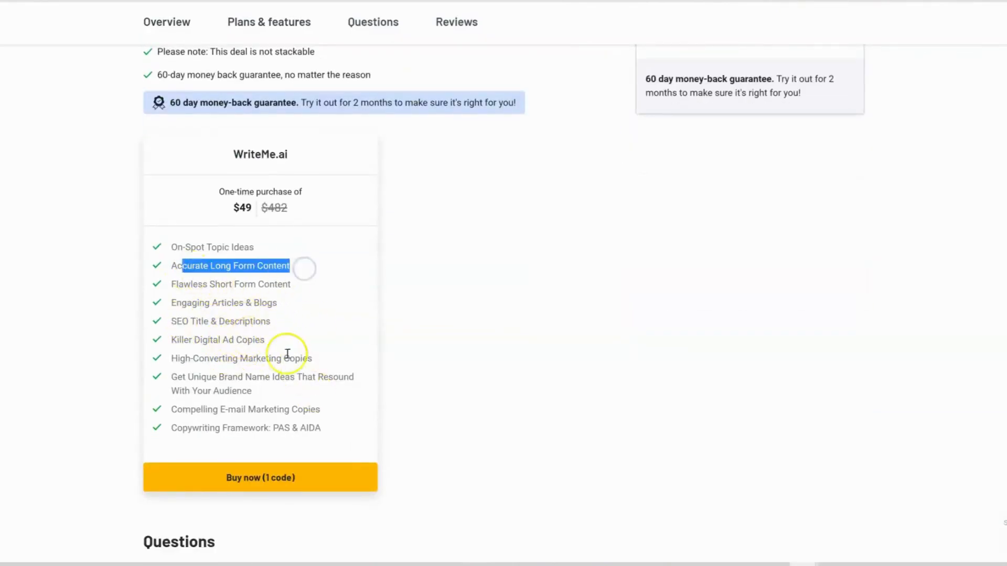
{"action": "scroll", "coordinate": [287, 353], "scroll_direction": "down", "scroll_amount": 4}
{"action": "scroll", "coordinate": [288, 353], "scroll_direction": "down", "scroll_amount": 10}
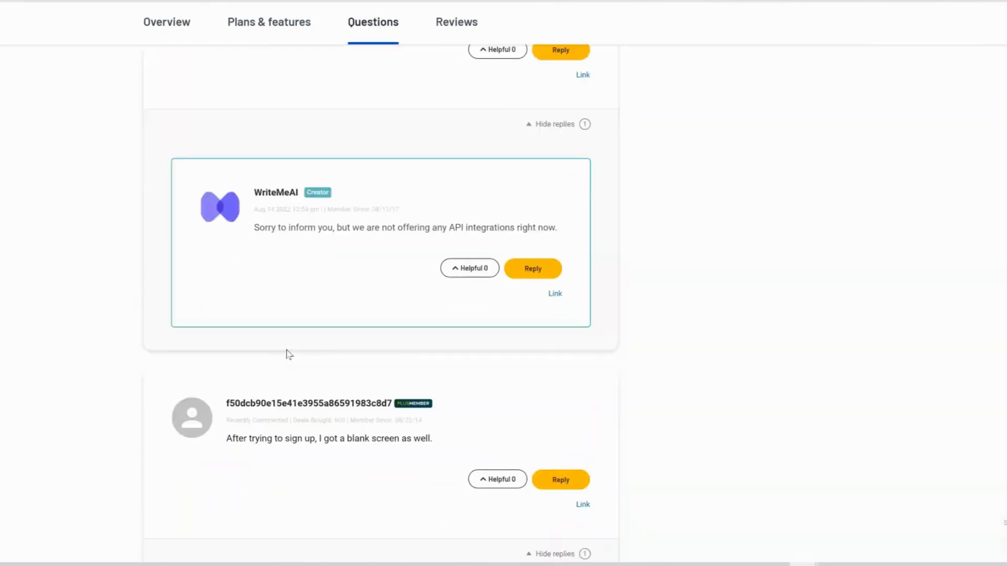
{"action": "scroll", "coordinate": [508, 433], "scroll_direction": "up", "scroll_amount": 15}
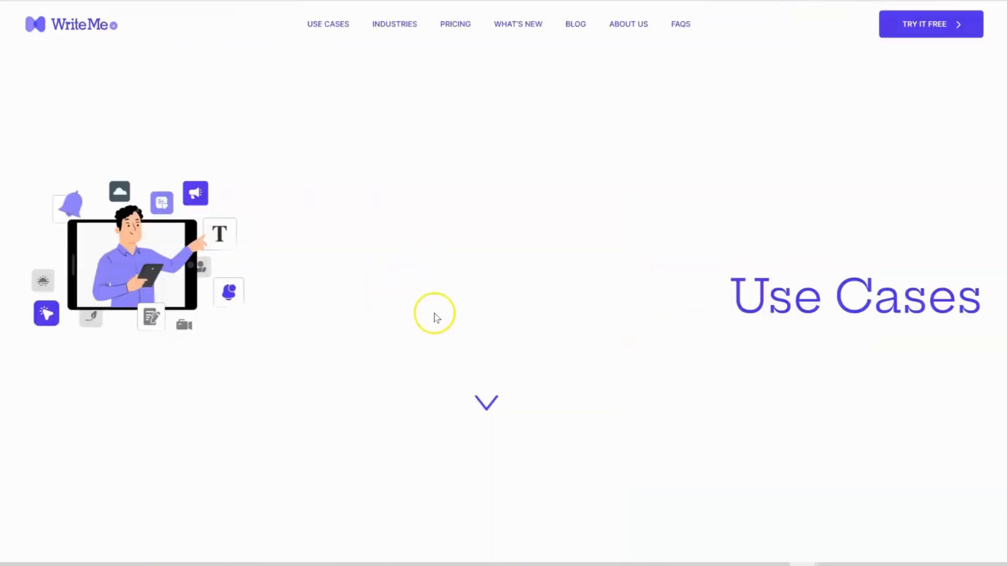
Survey the Use Cases page on the WriteMe website, from Ads & Marketing down to Long Form Article
{"action": "scroll", "coordinate": [555, 229], "scroll_direction": "down", "scroll_amount": 5}
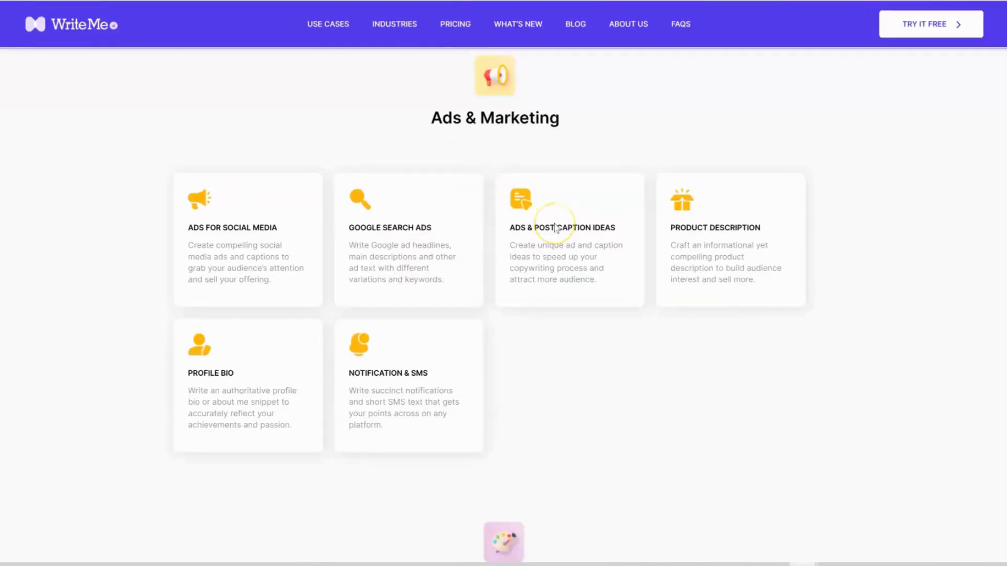
{"action": "scroll", "coordinate": [485, 309], "scroll_direction": "down", "scroll_amount": 20}
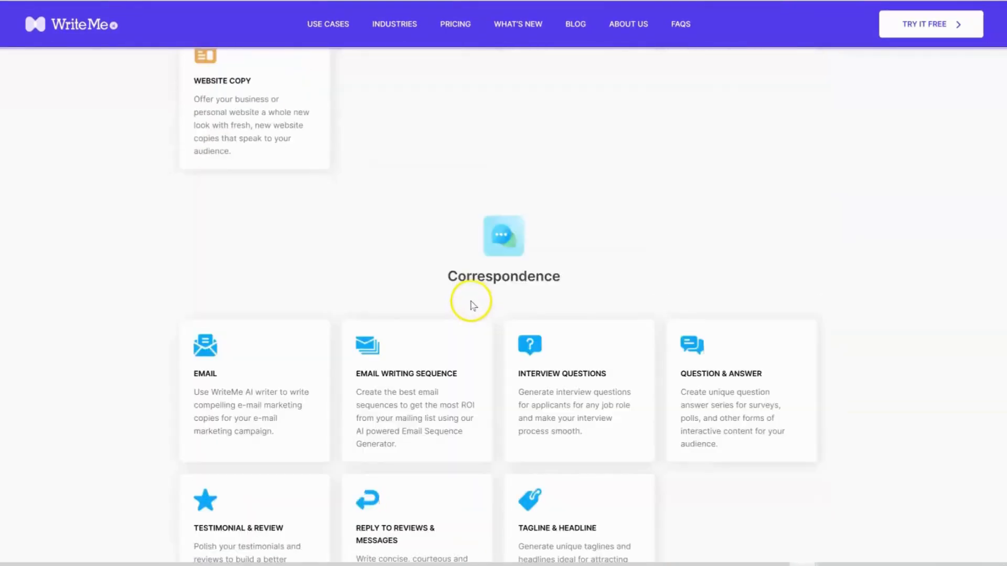
{"action": "scroll", "coordinate": [472, 300], "scroll_direction": "down", "scroll_amount": 3}
{"action": "scroll", "coordinate": [475, 299], "scroll_direction": "down", "scroll_amount": 7}
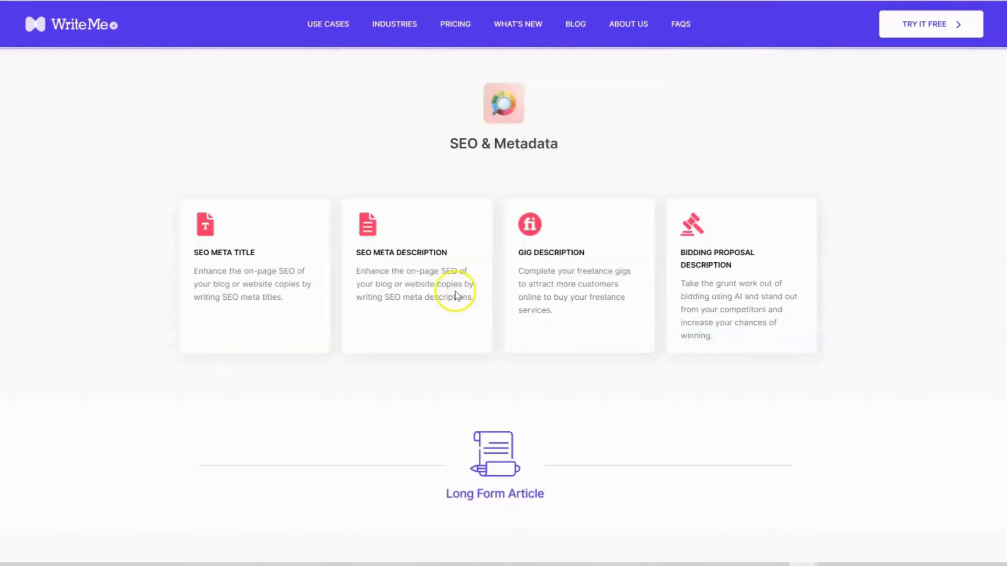
{"action": "scroll", "coordinate": [451, 304], "scroll_direction": "down", "scroll_amount": 2}
{"action": "scroll", "coordinate": [434, 275], "scroll_direction": "down", "scroll_amount": 3}
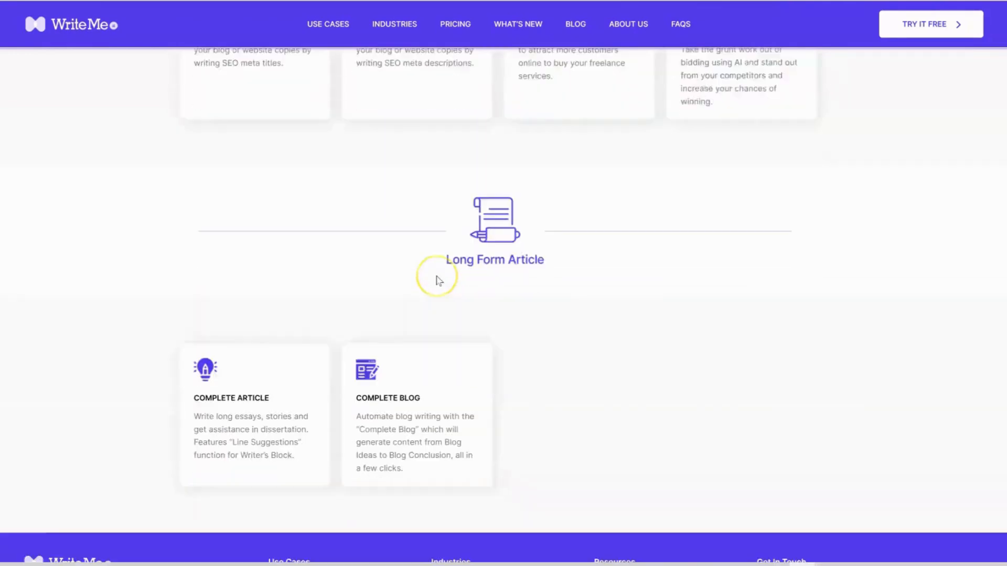
{"action": "scroll", "coordinate": [441, 278], "scroll_direction": "down", "scroll_amount": 2}
{"action": "scroll", "coordinate": [464, 272], "scroll_direction": "up", "scroll_amount": 1}
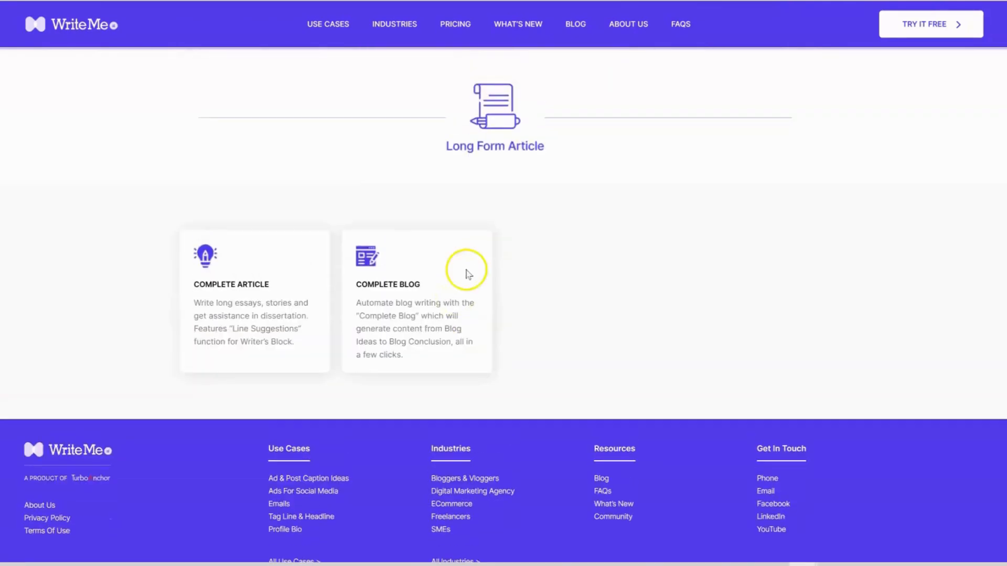
{"action": "scroll", "coordinate": [470, 271], "scroll_direction": "down", "scroll_amount": 1}
Look back over the Correspondence, Arts & Media and Ads & Marketing use cases
{"action": "scroll", "coordinate": [471, 270], "scroll_direction": "up", "scroll_amount": 20}
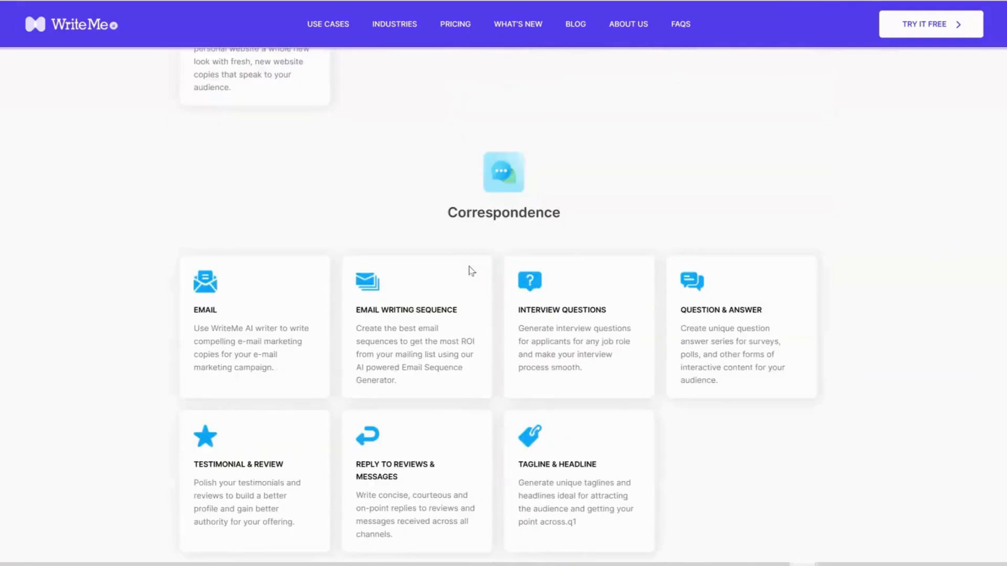
{"action": "scroll", "coordinate": [471, 265], "scroll_direction": "up", "scroll_amount": 15}
{"action": "scroll", "coordinate": [489, 259], "scroll_direction": "down", "scroll_amount": 3}
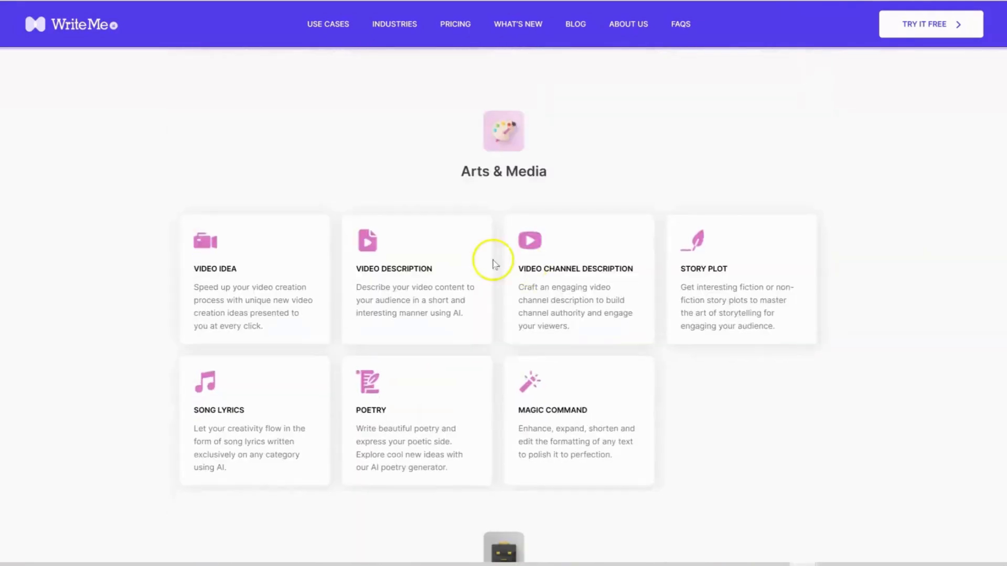
{"action": "scroll", "coordinate": [618, 407], "scroll_direction": "up", "scroll_amount": 10}
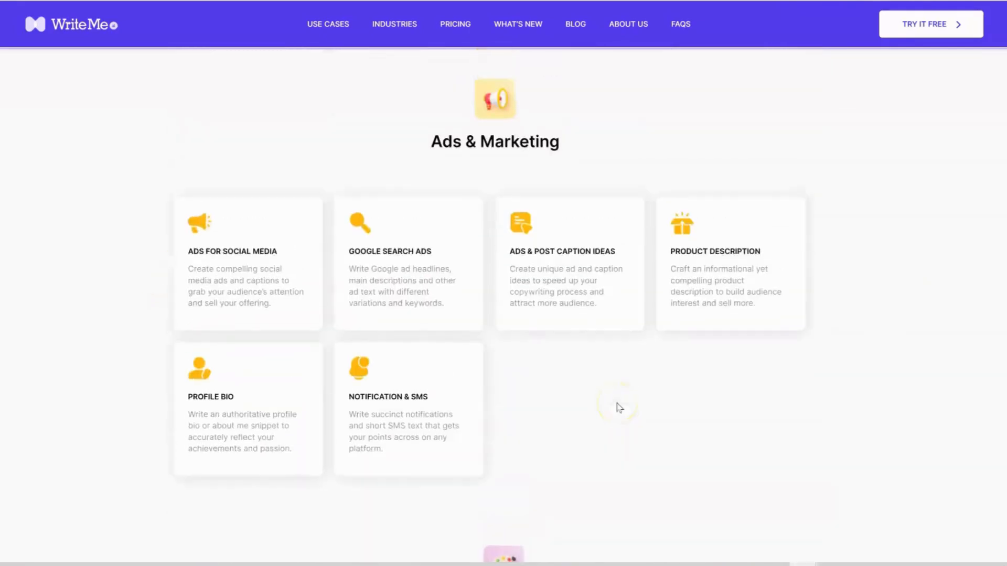
Open the Industries page of the WriteMe website and view its introduction
{"action": "scroll", "coordinate": [618, 407], "scroll_direction": "up", "scroll_amount": 4}
{"action": "left_click", "coordinate": [395, 24]}
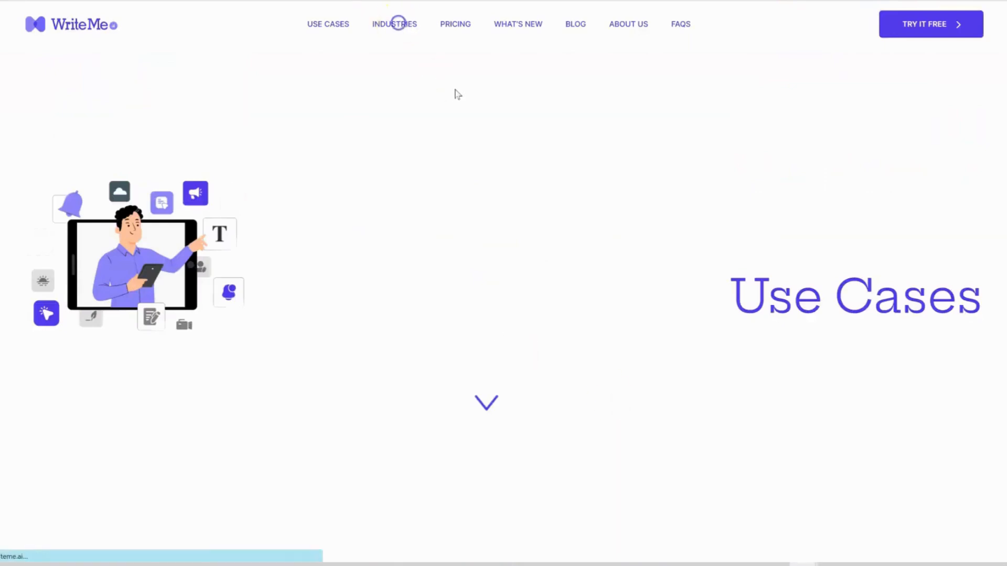
{"action": "left_click", "coordinate": [482, 247]}
{"action": "scroll", "coordinate": [530, 286], "scroll_direction": "down", "scroll_amount": 6}
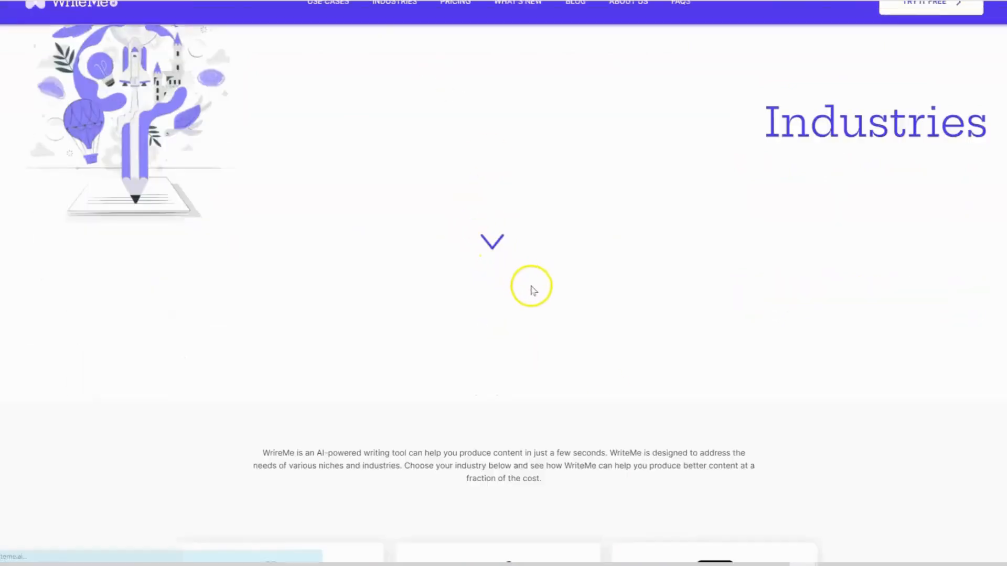
Open the Pricing page and compare the Pay Go, Freelance, Agency and Enterprise plans
{"action": "scroll", "coordinate": [434, 242], "scroll_direction": "up", "scroll_amount": 6}
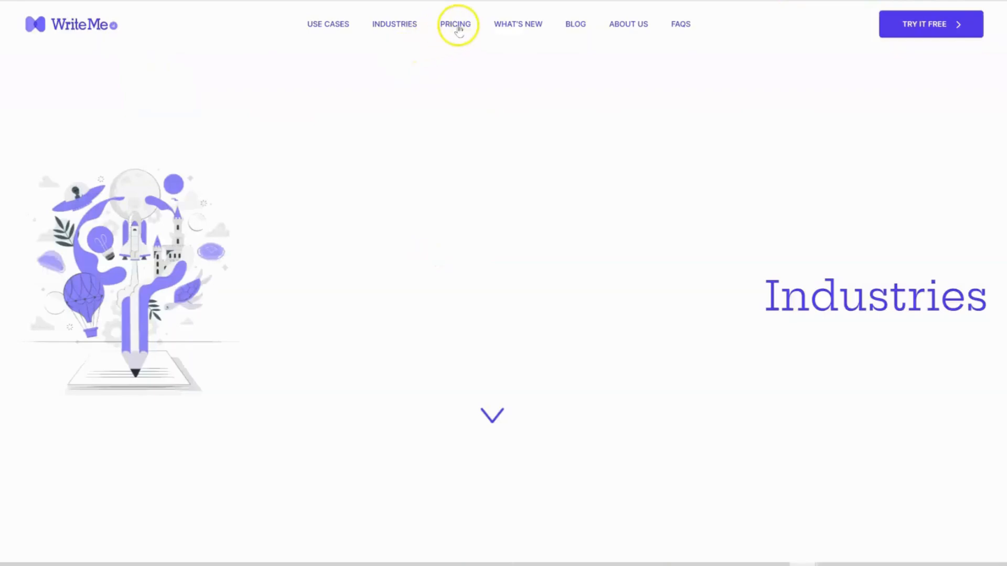
{"action": "left_click", "coordinate": [455, 24]}
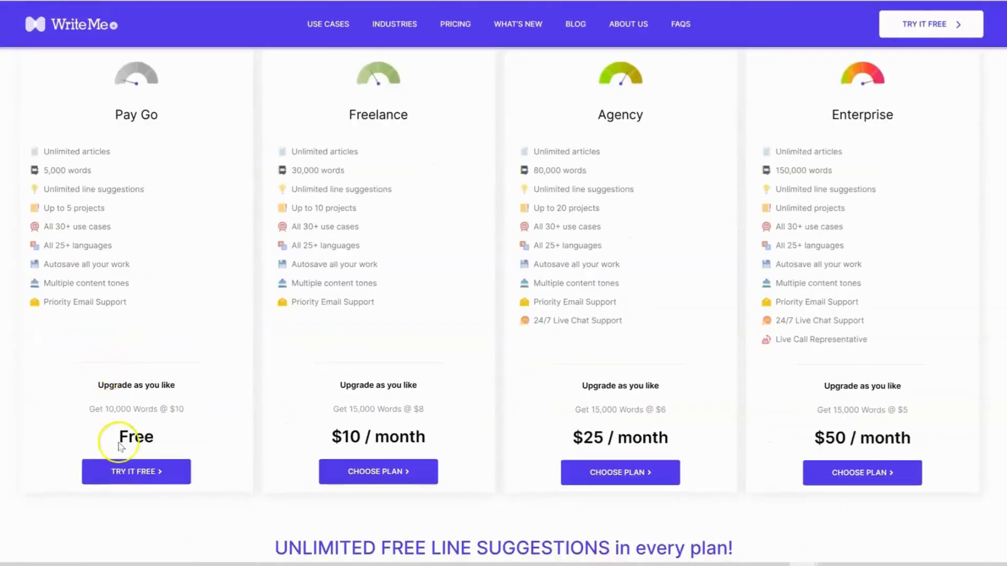
{"action": "scroll", "coordinate": [101, 348], "scroll_direction": "up", "scroll_amount": 1}
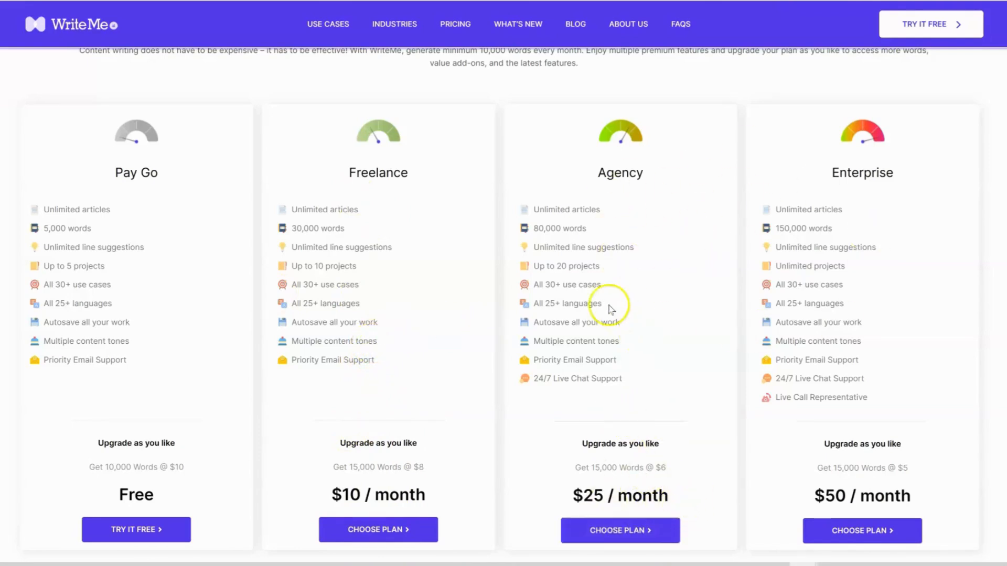
Open the What's New page and skim the latest news, announcements and feature updates for WriteMe
{"action": "scroll", "coordinate": [467, 173], "scroll_direction": "up", "scroll_amount": 9}
{"action": "scroll", "coordinate": [476, 100], "scroll_direction": "up", "scroll_amount": 2}
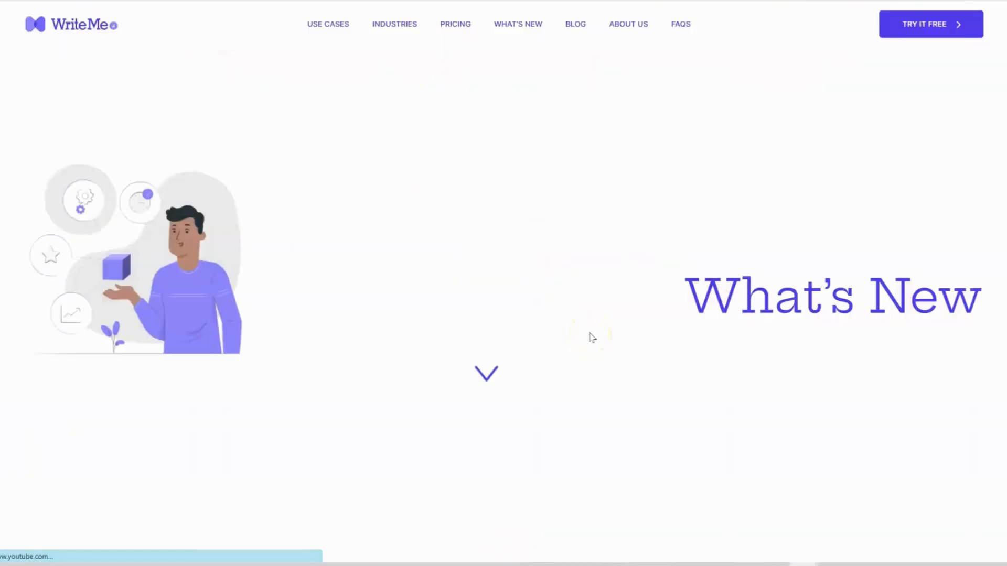
{"action": "scroll", "coordinate": [592, 339], "scroll_direction": "down", "scroll_amount": 5}
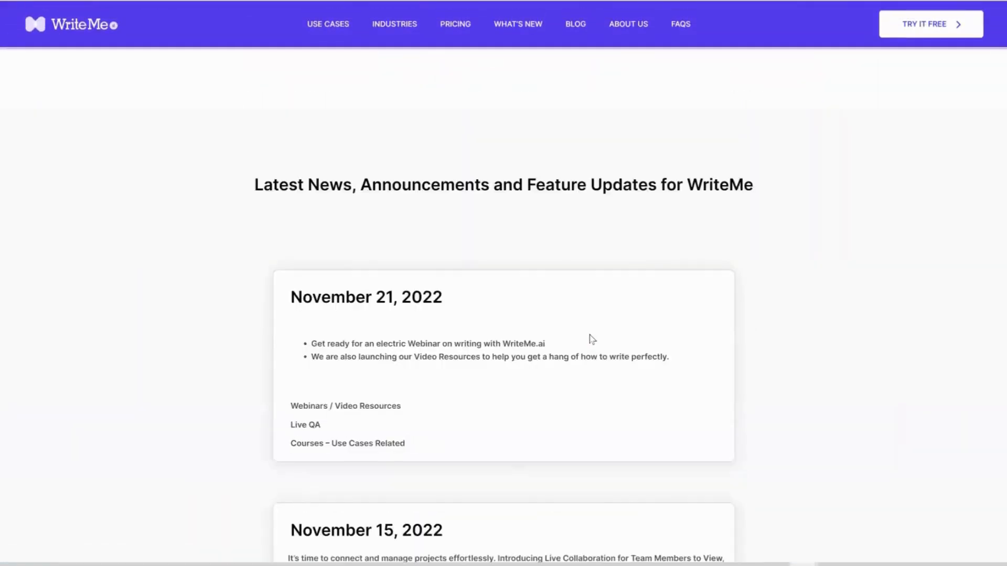
{"action": "scroll", "coordinate": [593, 339], "scroll_direction": "down", "scroll_amount": 2}
{"action": "scroll", "coordinate": [445, 317], "scroll_direction": "up", "scroll_amount": 4}
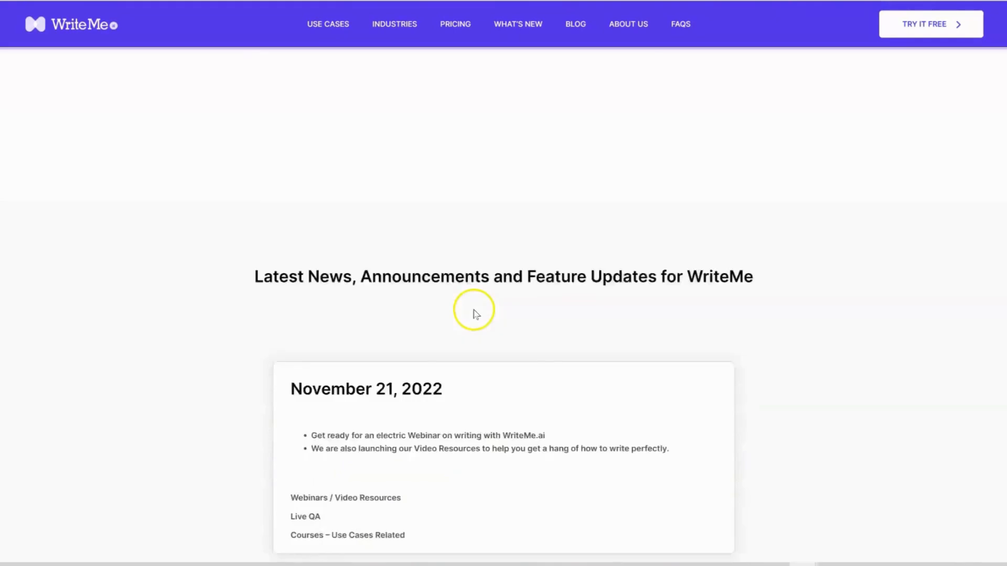
{"action": "scroll", "coordinate": [659, 346], "scroll_direction": "down", "scroll_amount": 4}
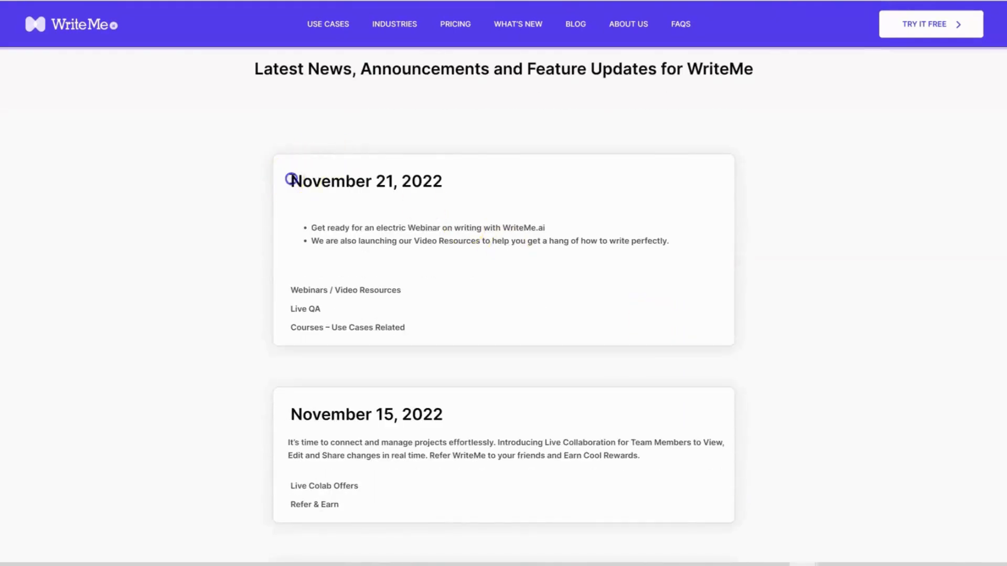
Read the November 21, 2022 announcement, highlighting its date and the item about the writing webinar
{"action": "left_click_drag", "start_coordinate": [290, 177], "coordinate": [551, 330]}
{"action": "scroll", "coordinate": [551, 330], "scroll_direction": "down", "scroll_amount": 3}
{"action": "scroll", "coordinate": [528, 353], "scroll_direction": "up", "scroll_amount": 4}
{"action": "left_click", "coordinate": [346, 241]}
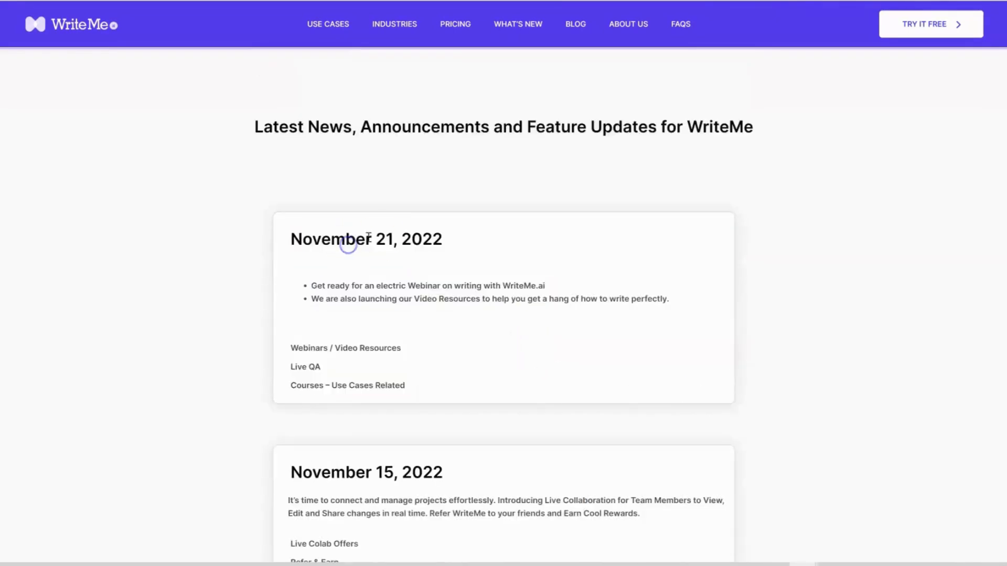
{"action": "left_click_drag", "start_coordinate": [294, 240], "coordinate": [465, 243]}
{"action": "left_click_drag", "start_coordinate": [389, 298], "coordinate": [569, 285]}
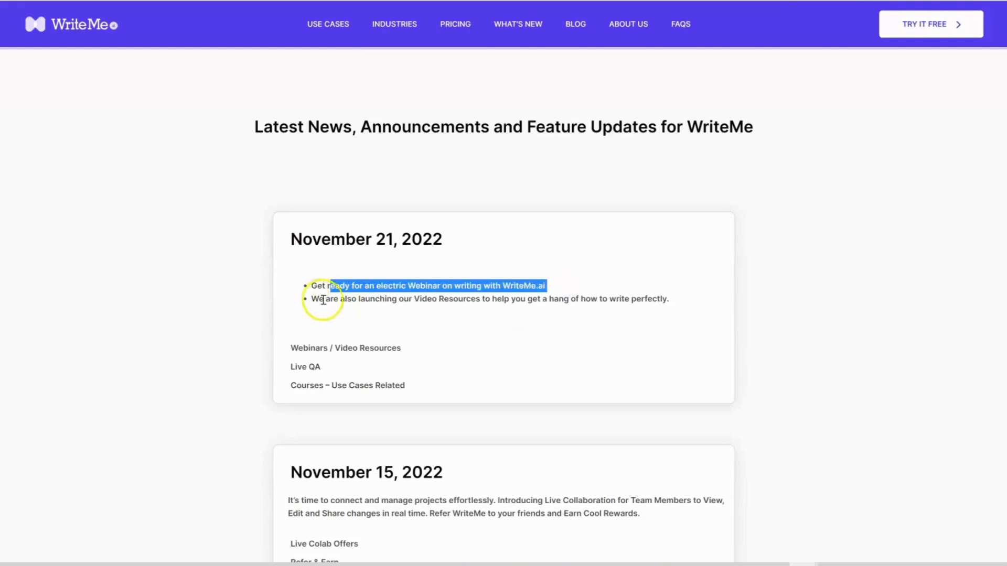
Read the video resources item of the November 21, 2022 entry, and skim the older WriteMe updates back to July 2022
{"action": "left_click_drag", "start_coordinate": [330, 299], "coordinate": [585, 298]}
{"action": "scroll", "coordinate": [505, 344], "scroll_direction": "down", "scroll_amount": 3}
{"action": "scroll", "coordinate": [505, 344], "scroll_direction": "down", "scroll_amount": 2}
{"action": "left_click_drag", "start_coordinate": [288, 209], "coordinate": [621, 294]}
{"action": "scroll", "coordinate": [531, 306], "scroll_direction": "down", "scroll_amount": 4}
{"action": "scroll", "coordinate": [531, 307], "scroll_direction": "down", "scroll_amount": 10}
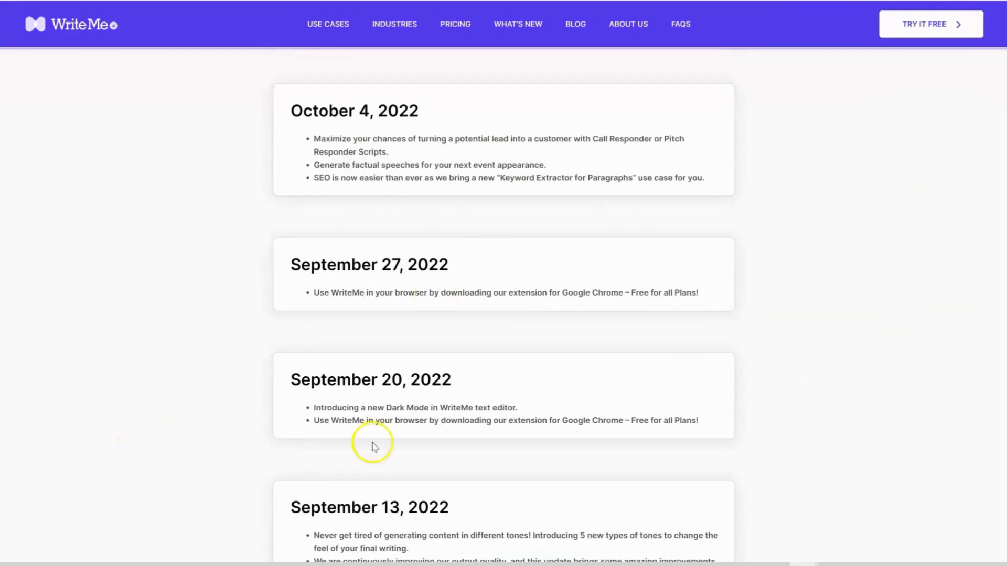
{"action": "scroll", "coordinate": [382, 442], "scroll_direction": "down", "scroll_amount": 15}
{"action": "scroll", "coordinate": [383, 443], "scroll_direction": "down", "scroll_amount": 1}
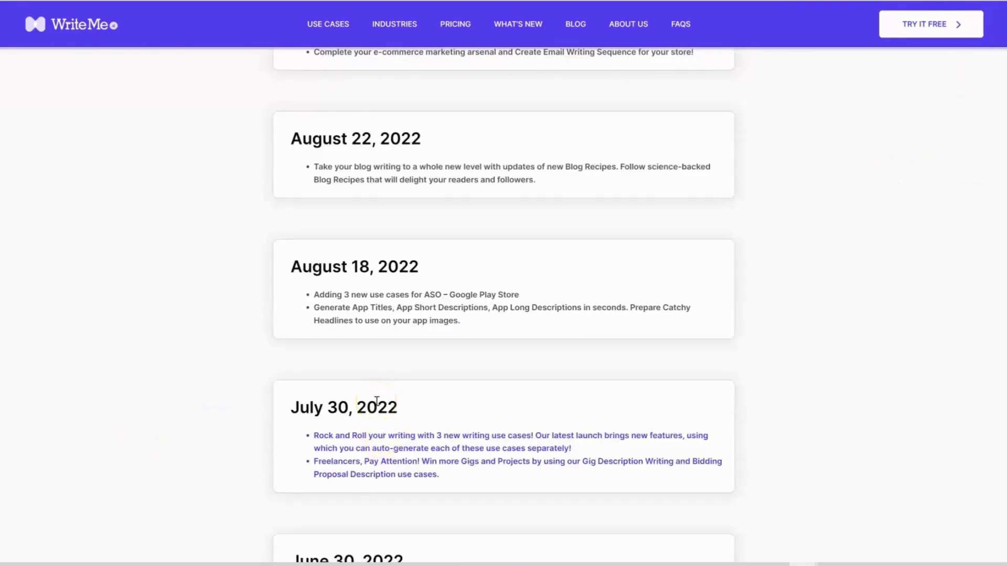
Read the August 18, 2022 entry, highlighting its items about ASO use cases for the Google Play Store
{"action": "scroll", "coordinate": [376, 402], "scroll_direction": "up", "scroll_amount": 2}
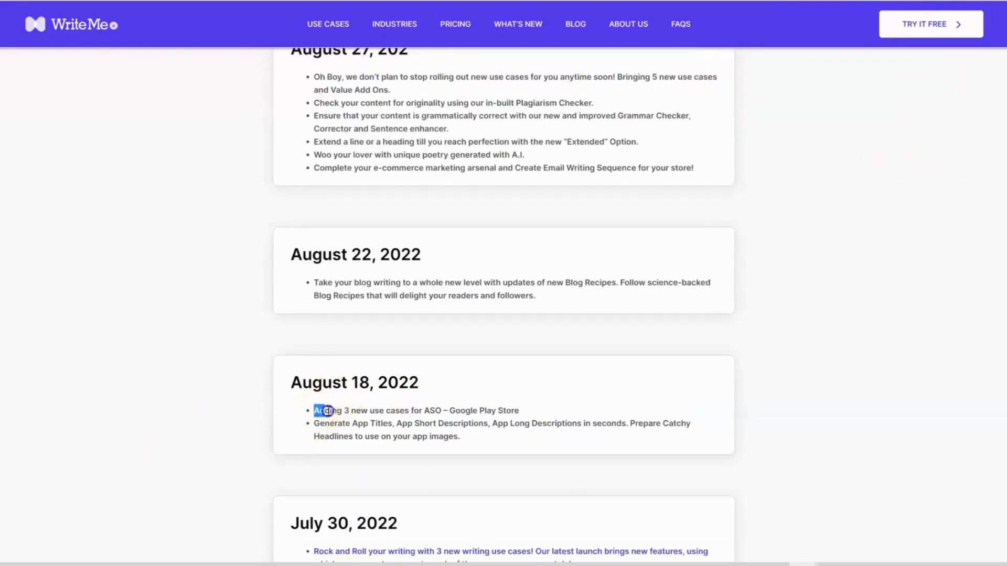
{"action": "left_click_drag", "start_coordinate": [326, 411], "coordinate": [537, 418]}
{"action": "left_click", "coordinate": [524, 419]}
{"action": "left_click_drag", "start_coordinate": [460, 437], "coordinate": [296, 415]}
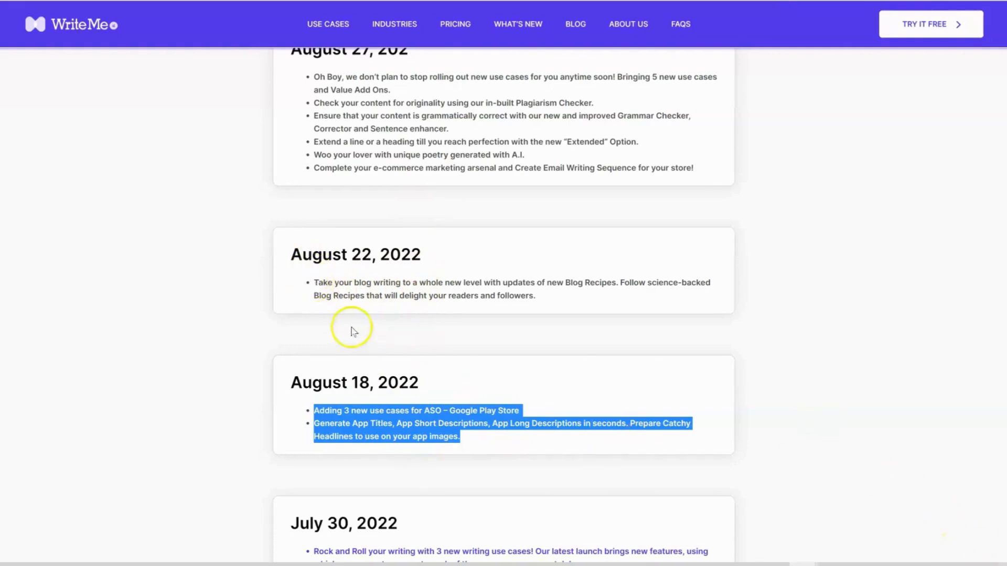
Read the August 22, 2022 entry, highlighting its date and the item about new Blog Recipes
{"action": "left_click_drag", "start_coordinate": [422, 256], "coordinate": [267, 265]}
{"action": "left_click", "coordinate": [324, 283]}
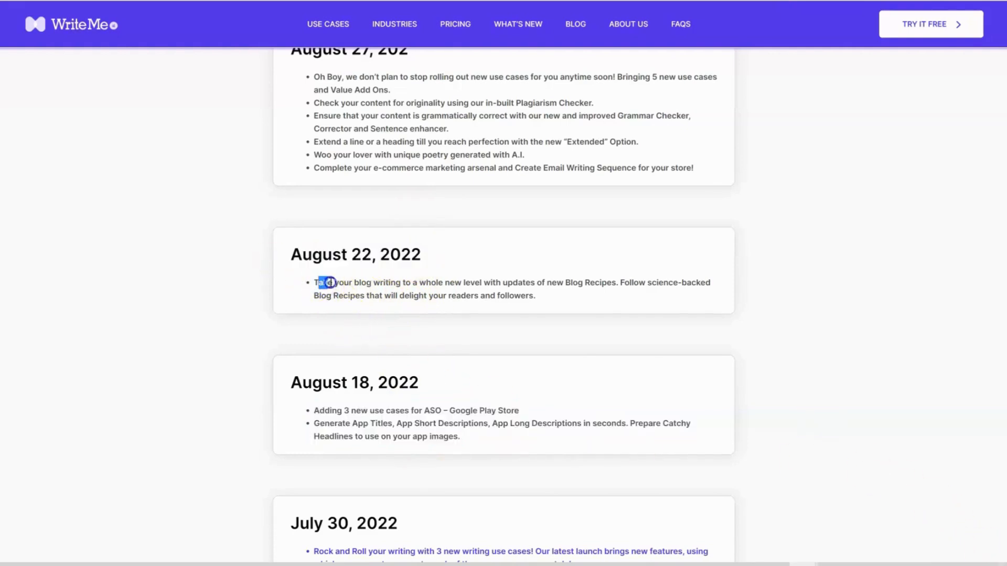
{"action": "left_click_drag", "start_coordinate": [329, 283], "coordinate": [514, 285]}
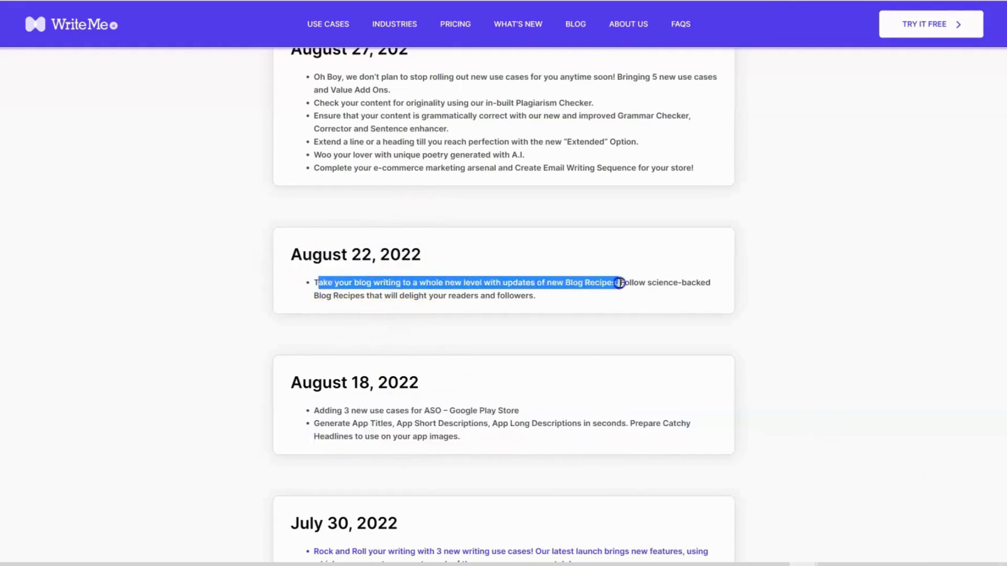
{"action": "left_click_drag", "start_coordinate": [619, 283], "coordinate": [718, 296]}
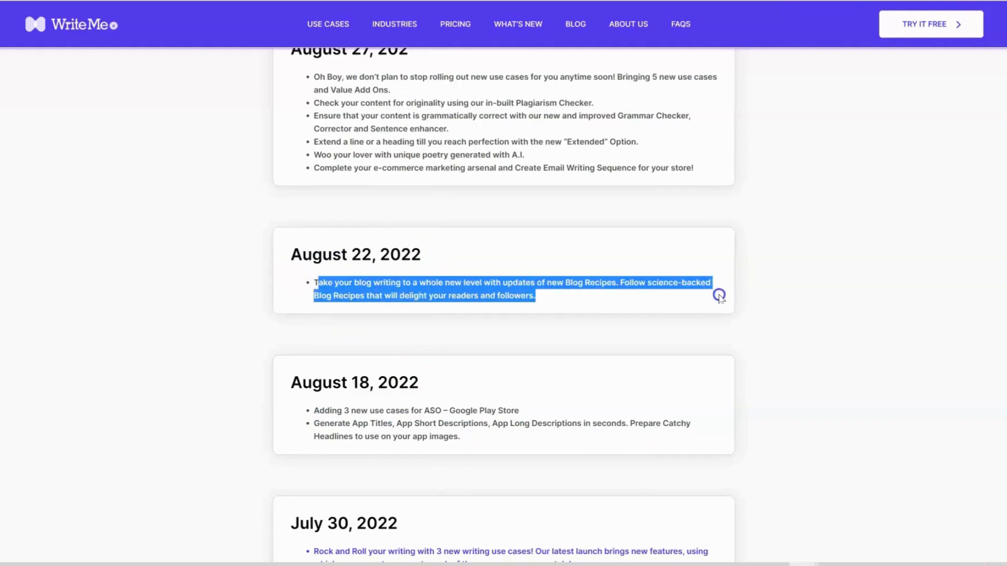
{"action": "left_click", "coordinate": [530, 298]}
Skim the update entries from July 30 to September 06, 2022
{"action": "scroll", "coordinate": [546, 336], "scroll_direction": "up", "scroll_amount": 3}
{"action": "scroll", "coordinate": [456, 419], "scroll_direction": "down", "scroll_amount": 4}
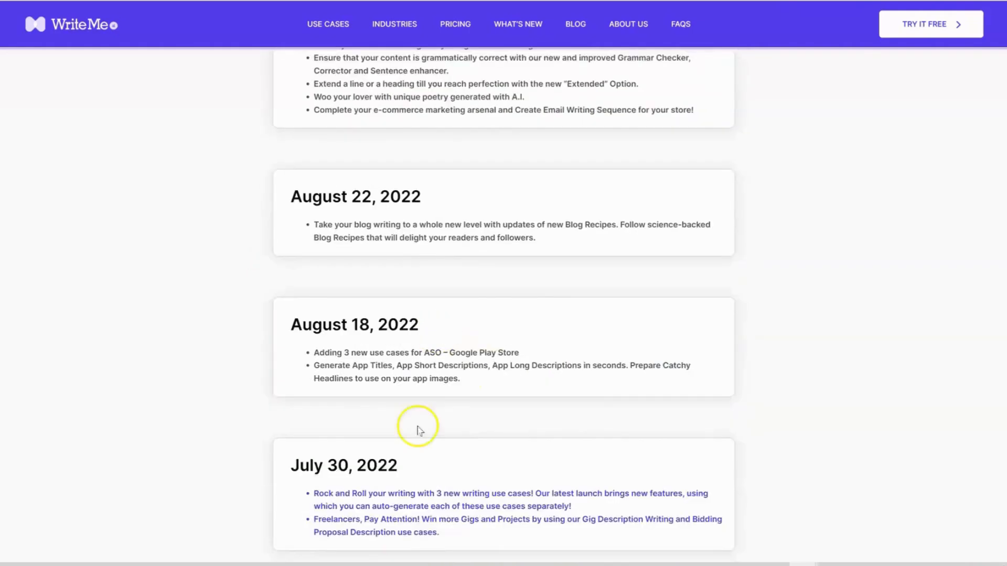
{"action": "scroll", "coordinate": [436, 399], "scroll_direction": "up", "scroll_amount": 4}
{"action": "scroll", "coordinate": [629, 292], "scroll_direction": "up", "scroll_amount": 3}
{"action": "scroll", "coordinate": [647, 266], "scroll_direction": "down", "scroll_amount": 3}
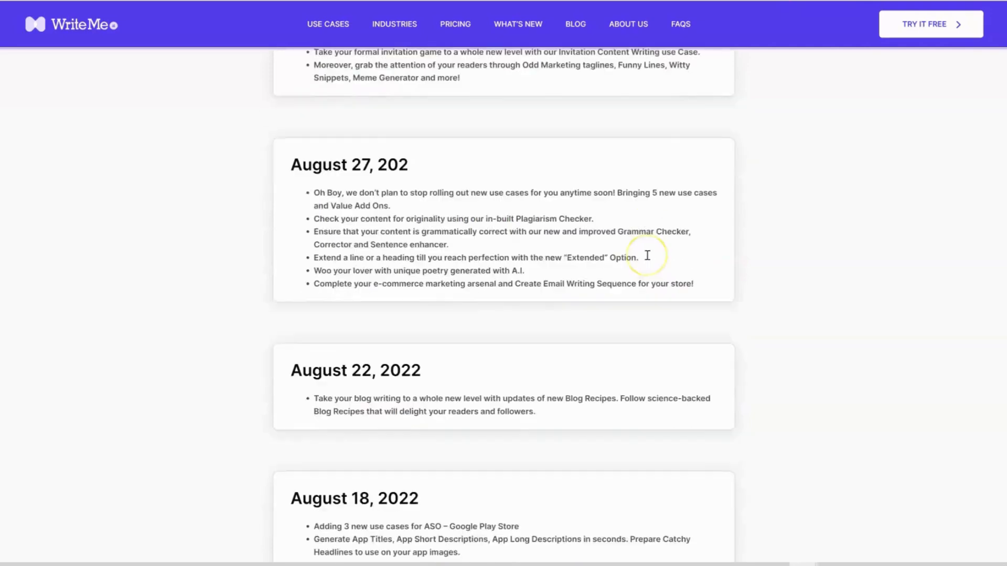
{"action": "scroll", "coordinate": [643, 232], "scroll_direction": "up", "scroll_amount": 2}
Open the About Us page and read the Welcome to WriteMe.ai text, highlighting its paragraphs
{"action": "left_click", "coordinate": [624, 24]}
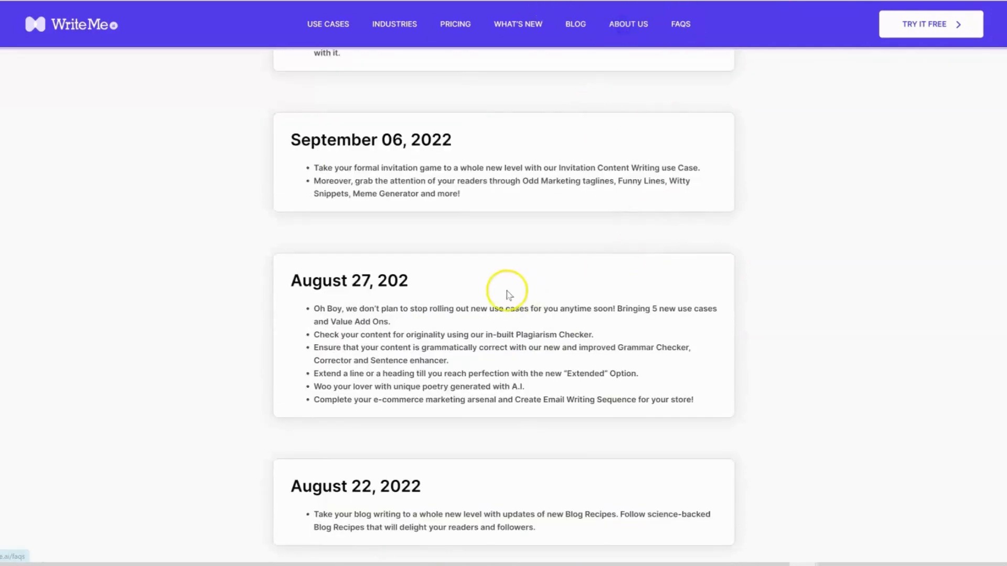
{"action": "scroll", "coordinate": [501, 294], "scroll_direction": "down", "scroll_amount": 10}
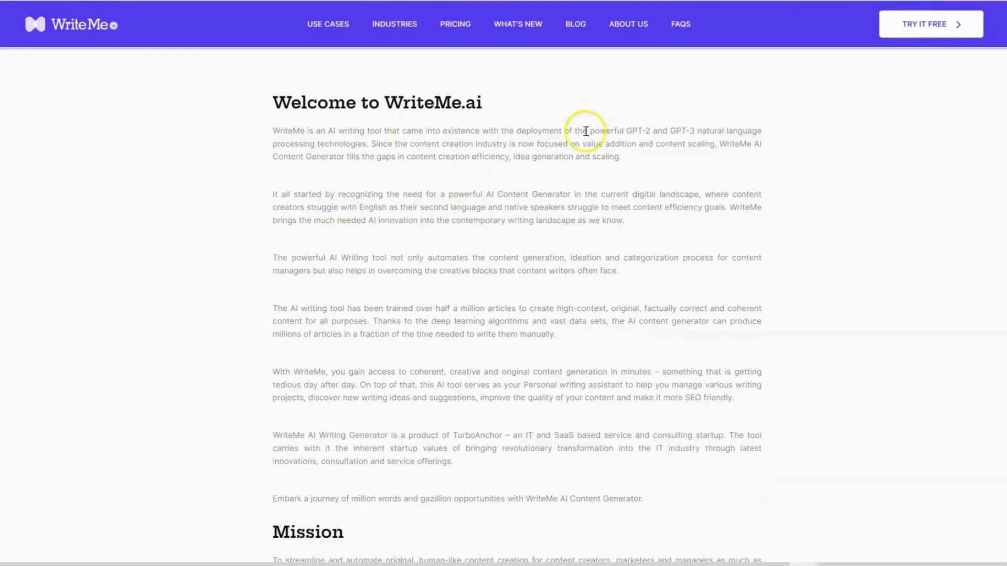
{"action": "left_click_drag", "start_coordinate": [588, 131], "coordinate": [641, 132]}
{"action": "left_click_drag", "start_coordinate": [753, 130], "coordinate": [769, 194]}
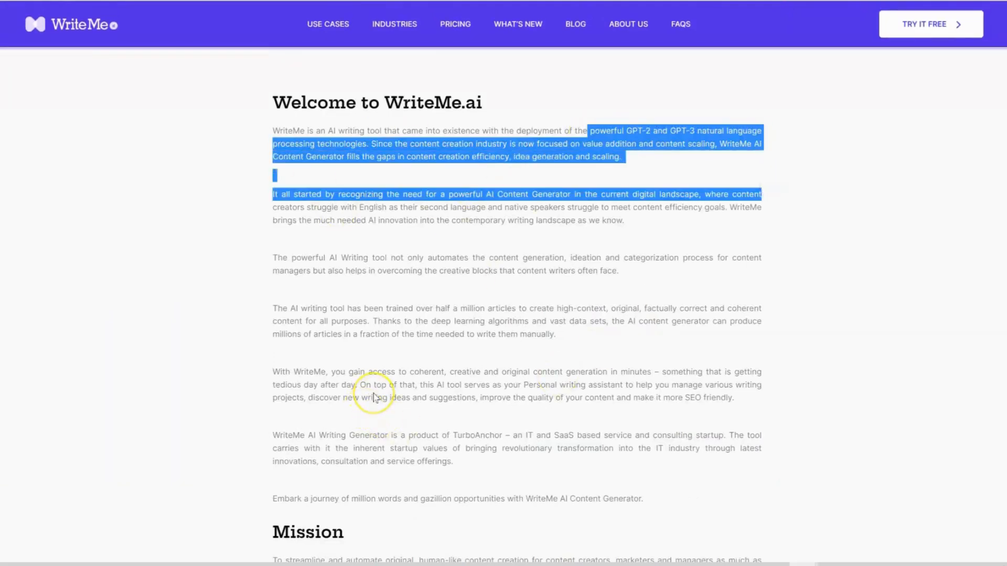
{"action": "left_click_drag", "start_coordinate": [308, 258], "coordinate": [751, 499]}
Read the Mission and Vision sections of the About Us page, highlighting their headings and text
{"action": "scroll", "coordinate": [527, 341], "scroll_direction": "down", "scroll_amount": 3}
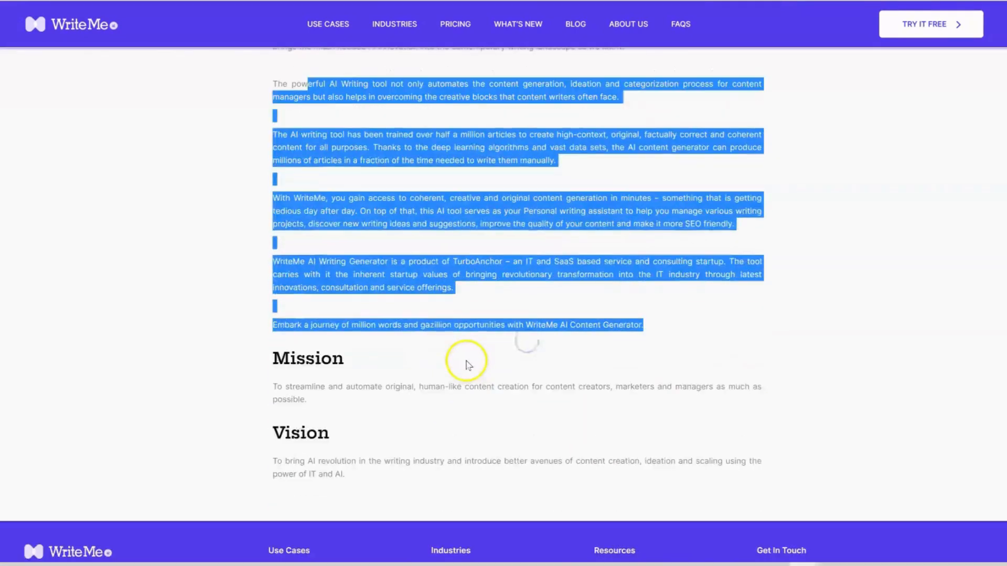
{"action": "left_click_drag", "start_coordinate": [284, 358], "coordinate": [353, 364]}
{"action": "left_click_drag", "start_coordinate": [283, 433], "coordinate": [348, 437]}
{"action": "left_click", "coordinate": [494, 348]}
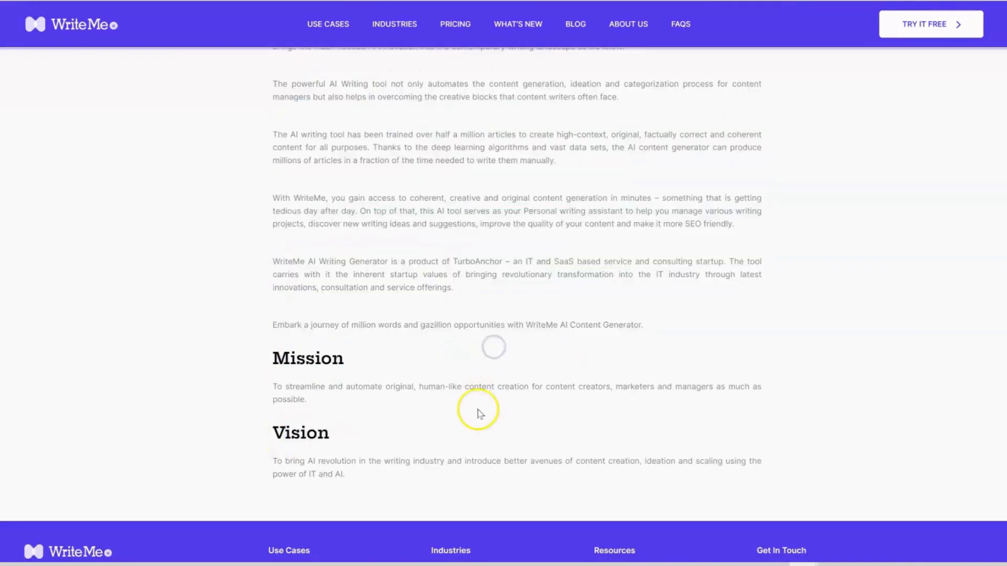
{"action": "scroll", "coordinate": [480, 414], "scroll_direction": "down", "scroll_amount": 3}
{"action": "scroll", "coordinate": [479, 413], "scroll_direction": "up", "scroll_amount": 3}
{"action": "scroll", "coordinate": [370, 381], "scroll_direction": "down", "scroll_amount": 1}
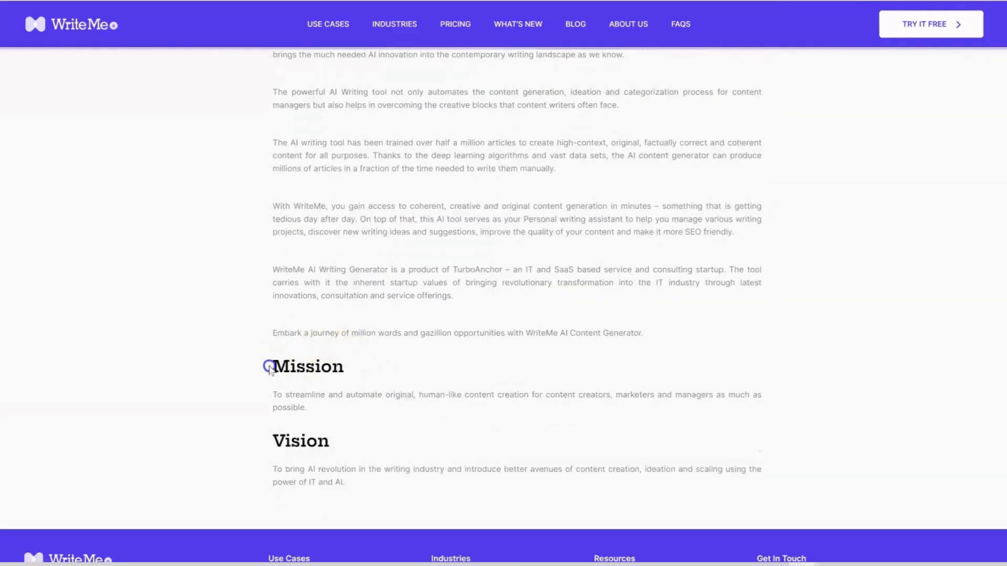
{"action": "left_click_drag", "start_coordinate": [270, 366], "coordinate": [427, 476]}
{"action": "left_click", "coordinate": [569, 325]}
Skim the whole About Us page once more and return to its beginning
{"action": "scroll", "coordinate": [458, 373], "scroll_direction": "up", "scroll_amount": 5}
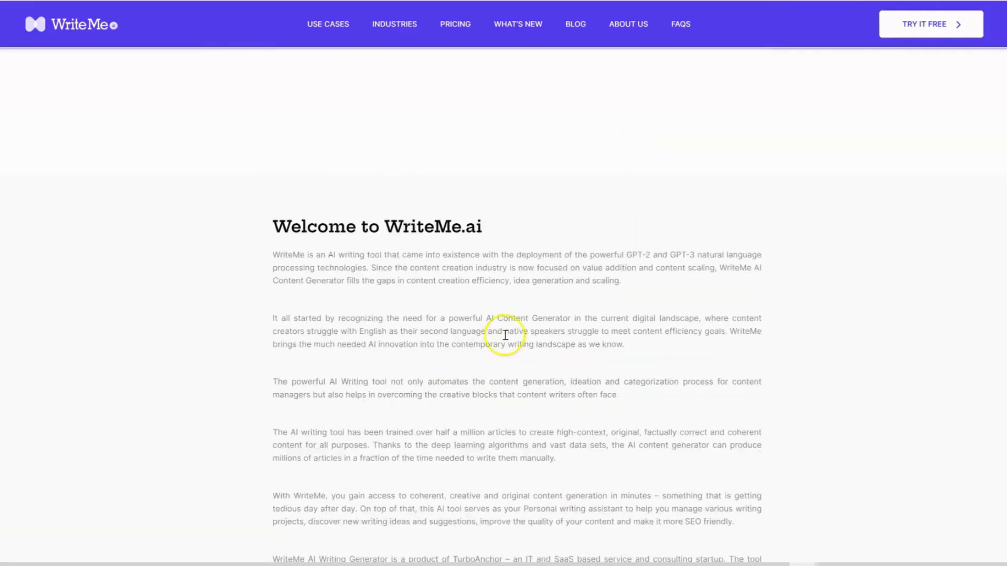
{"action": "scroll", "coordinate": [471, 336], "scroll_direction": "down", "scroll_amount": 6}
{"action": "scroll", "coordinate": [362, 367], "scroll_direction": "up", "scroll_amount": 2}
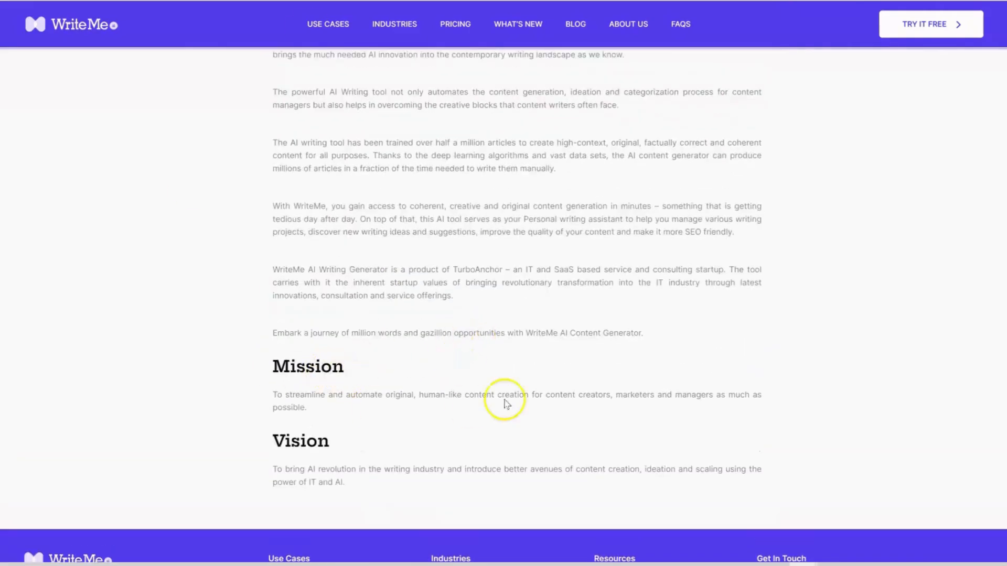
{"action": "scroll", "coordinate": [685, 383], "scroll_direction": "up", "scroll_amount": 10}
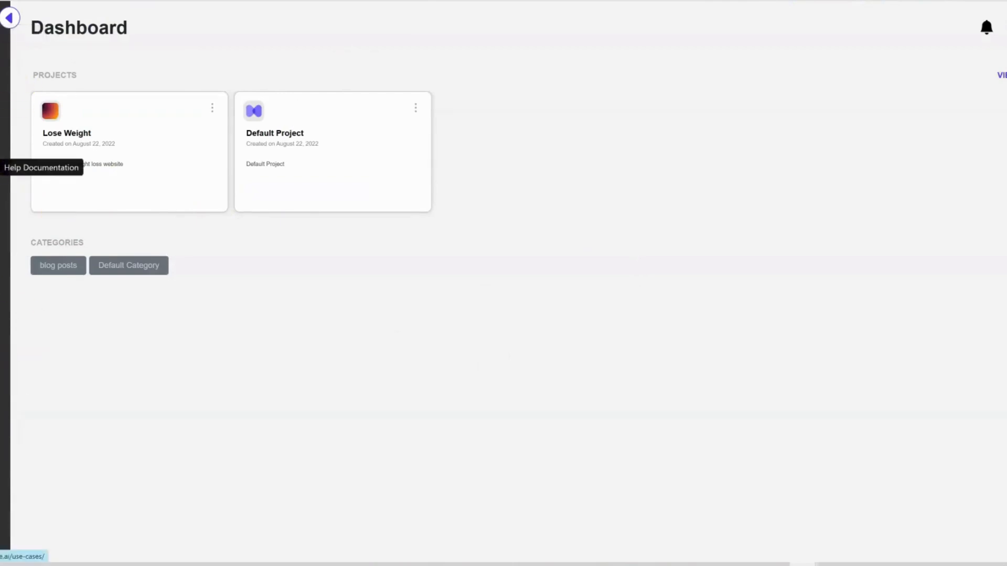
Open the help documentation from the WriteMe dashboard and skim the Use Cases page from Business to Long Form Article
{"action": "left_click", "coordinate": [5, 168]}
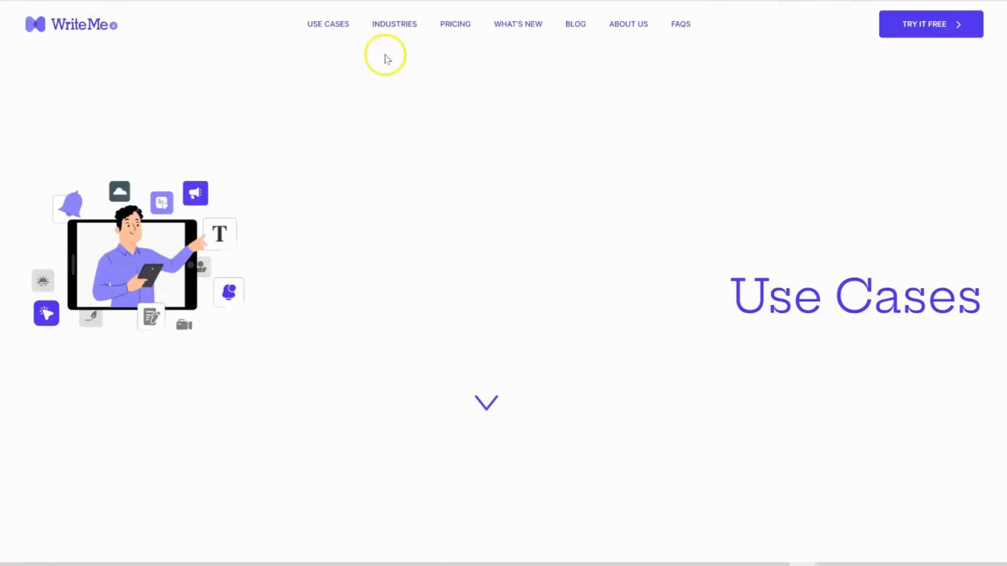
{"action": "scroll", "coordinate": [575, 319], "scroll_direction": "down", "scroll_amount": 20}
{"action": "left_click_drag", "start_coordinate": [556, 192], "coordinate": [561, 206]}
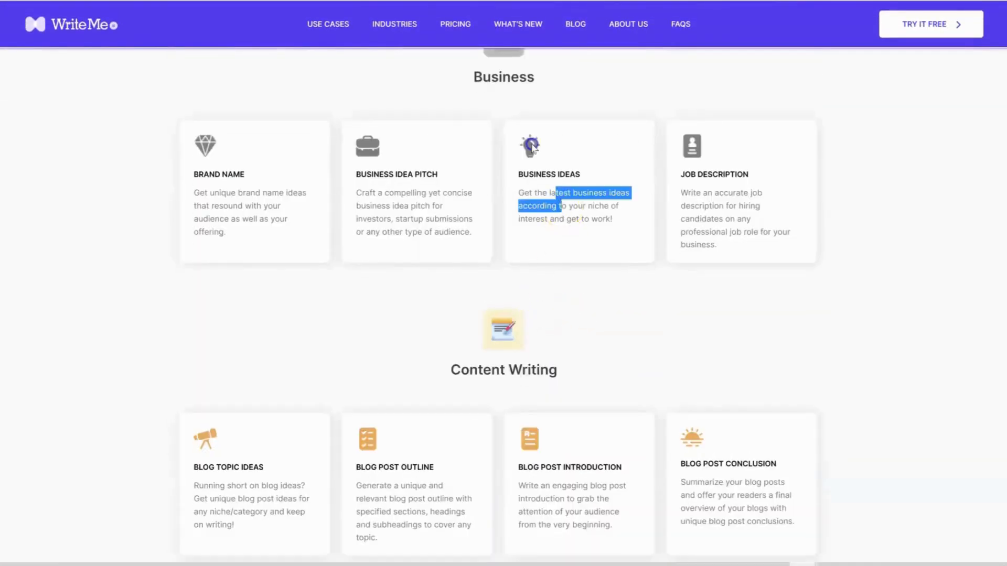
{"action": "left_click_drag", "start_coordinate": [736, 205], "coordinate": [704, 193]}
{"action": "scroll", "coordinate": [550, 341], "scroll_direction": "down", "scroll_amount": 20}
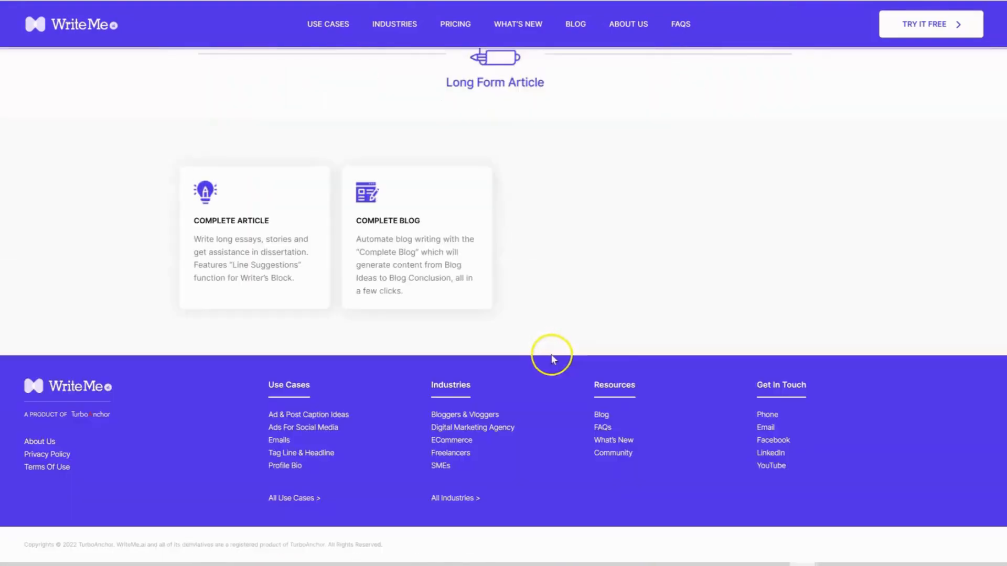
{"action": "scroll", "coordinate": [505, 307], "scroll_direction": "up", "scroll_amount": 10}
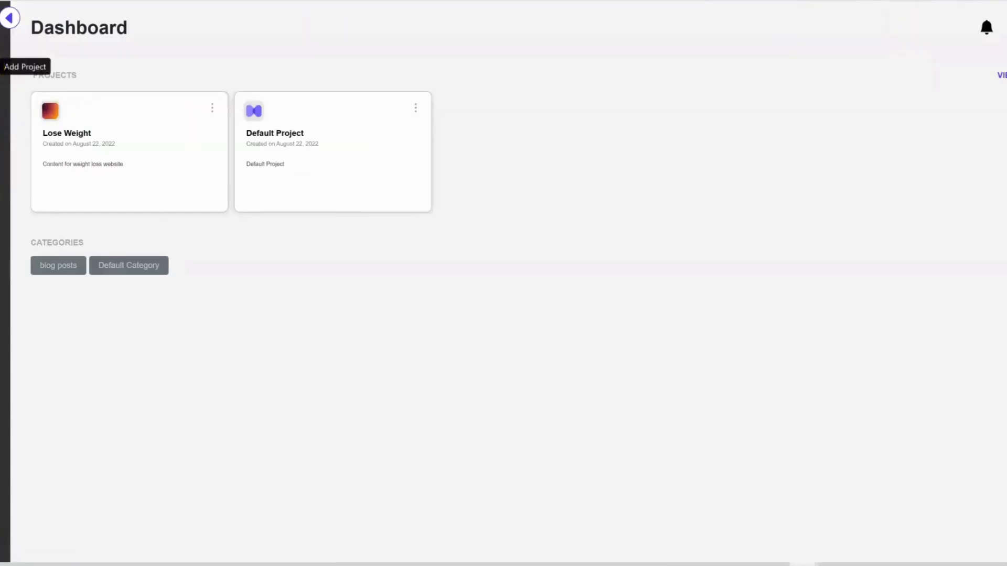
View the Add Project form with its title, description, categories and keywords fields, and close it without saving
{"action": "left_click", "coordinate": [5, 66]}
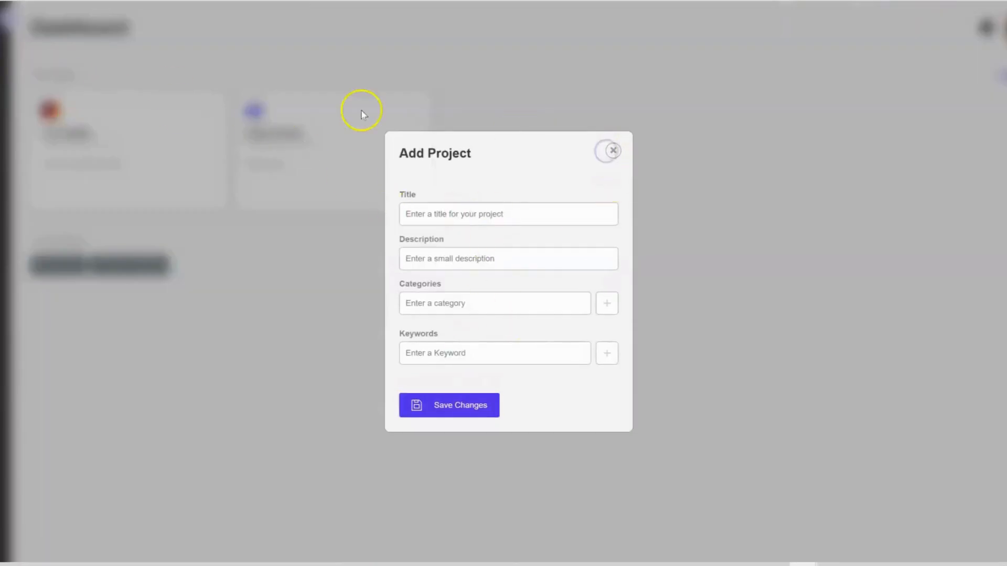
{"action": "left_click", "coordinate": [612, 150]}
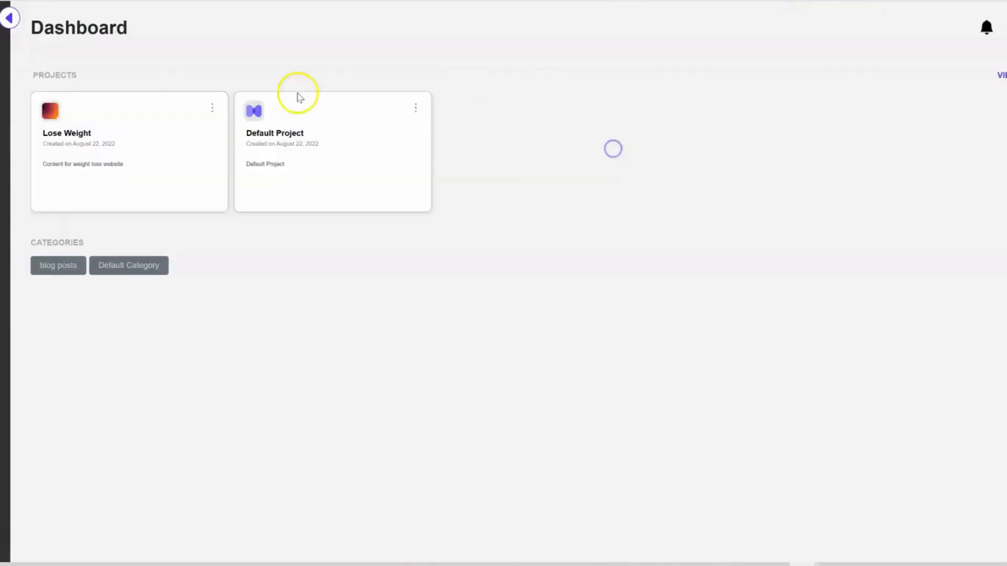
{"action": "left_click", "coordinate": [11, 20]}
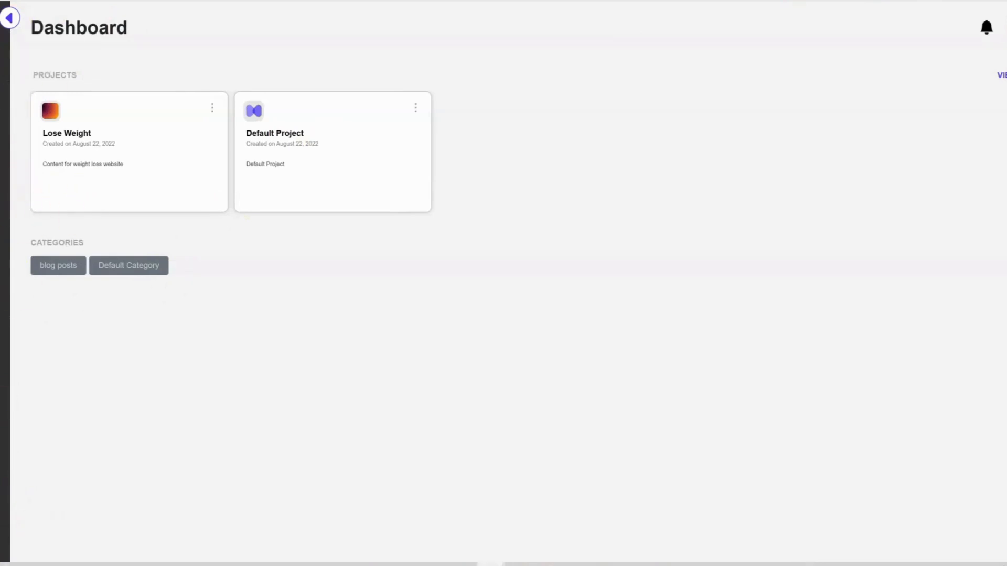
Open the Blogging document in the Composer and view its editor preferences
{"action": "left_click", "coordinate": [50, 152]}
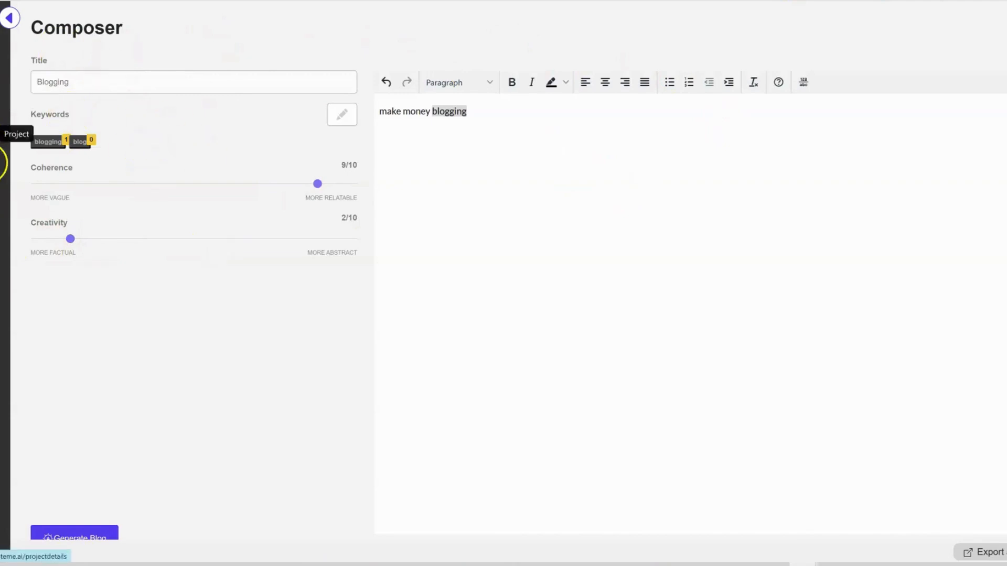
{"action": "left_click", "coordinate": [2, 171]}
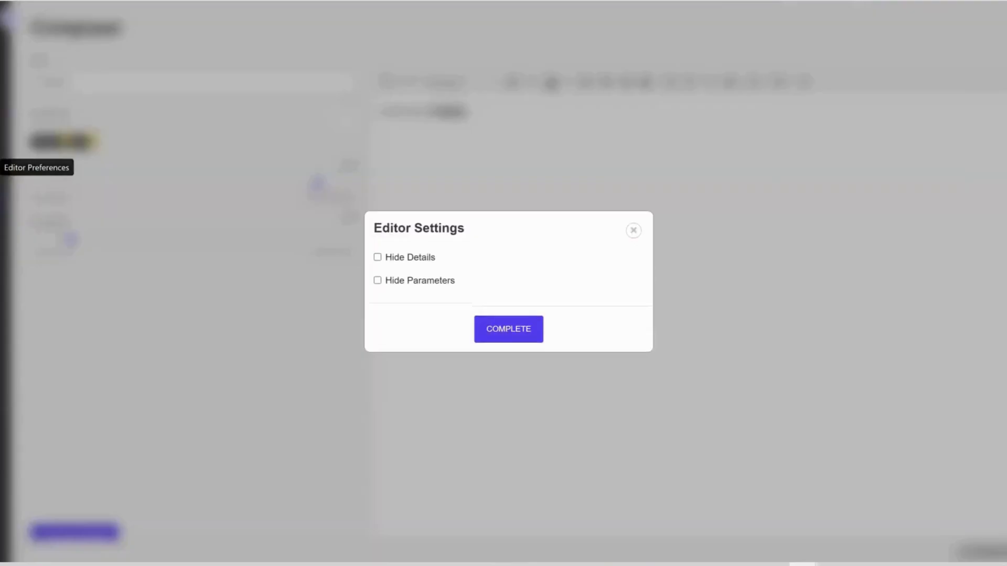
{"action": "left_click", "coordinate": [492, 331]}
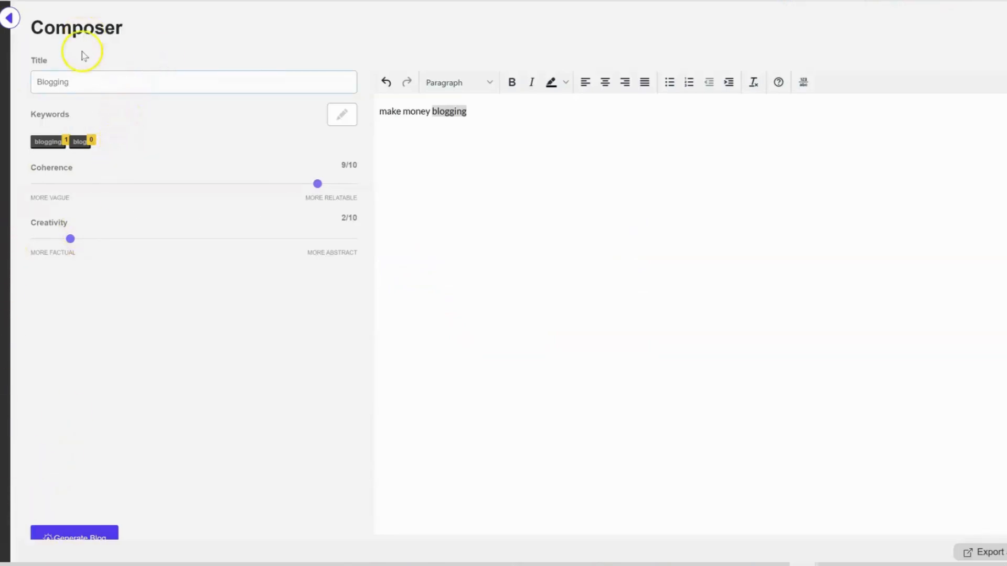
Point out the article text in the editor and highlight the document title in the Composer
{"action": "left_click_drag", "start_coordinate": [475, 111], "coordinate": [402, 107]}
{"action": "left_click", "coordinate": [497, 109]}
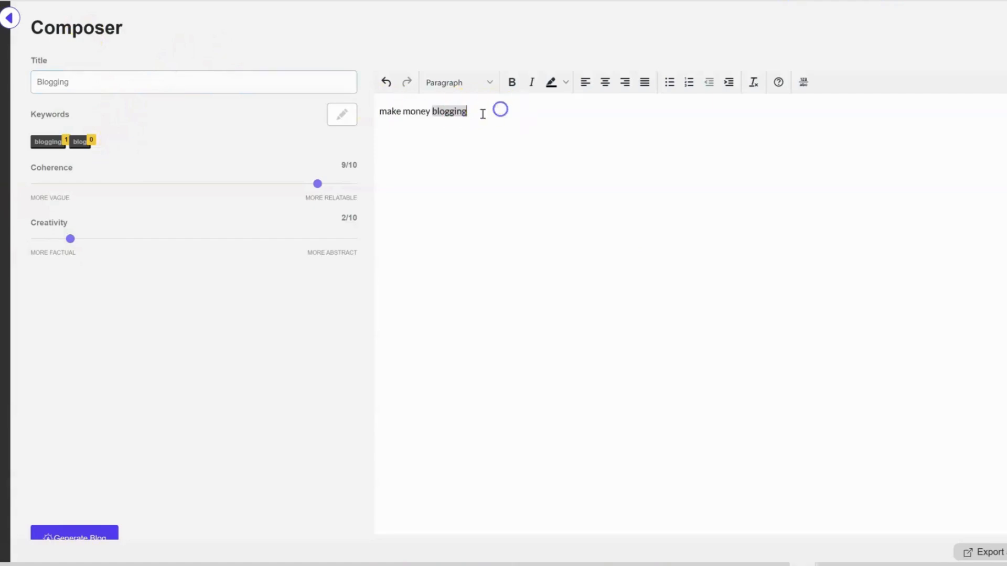
{"action": "left_click", "coordinate": [179, 81]}
{"action": "left_click", "coordinate": [92, 83]}
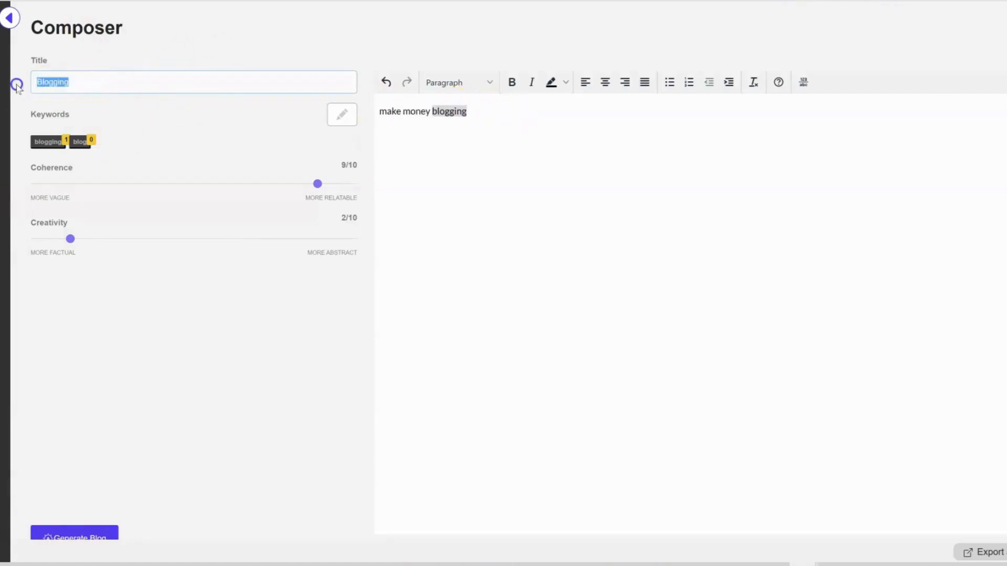
Add the keyword "How to make money blogging" to the article's available keywords
{"action": "left_click", "coordinate": [342, 114]}
{"action": "left_click", "coordinate": [468, 308]}
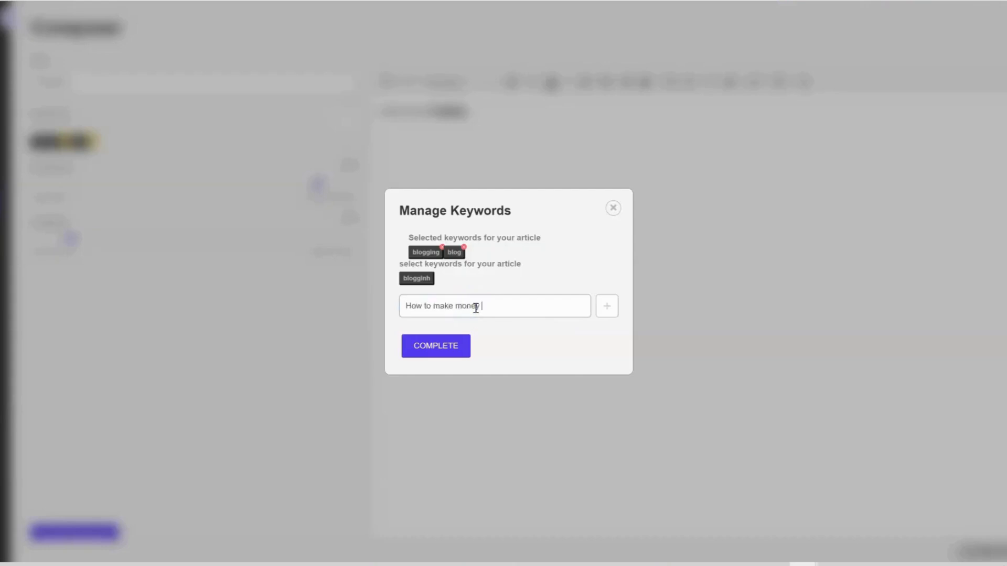
{"action": "left_click", "coordinate": [523, 345]}
Highlight the Blogging title again, and check the Hide Details and Hide Parameters options before closing the editor settings
{"action": "left_click", "coordinate": [96, 83]}
{"action": "left_click", "coordinate": [82, 89]}
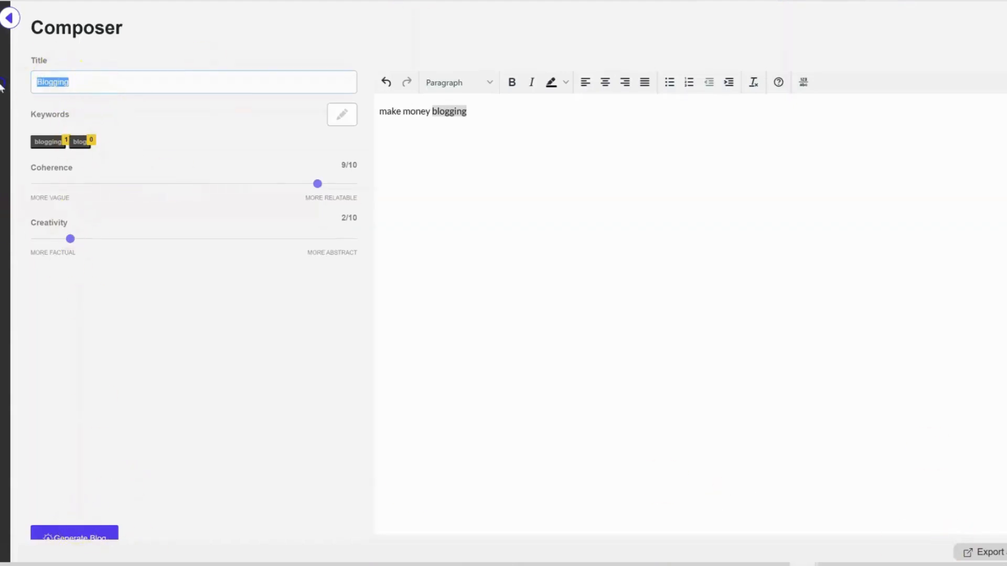
{"action": "left_click", "coordinate": [256, 74]}
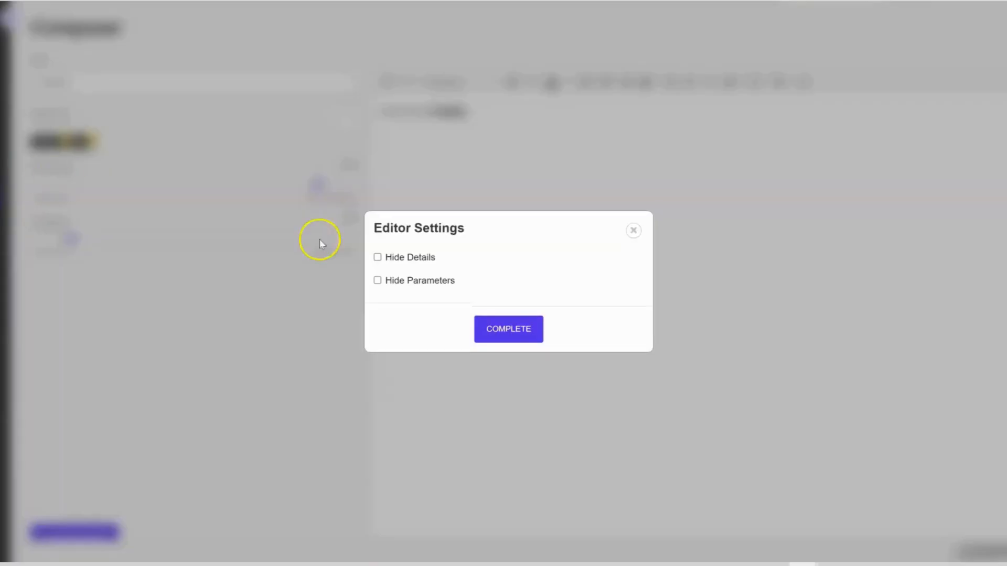
{"action": "left_click", "coordinate": [634, 226]}
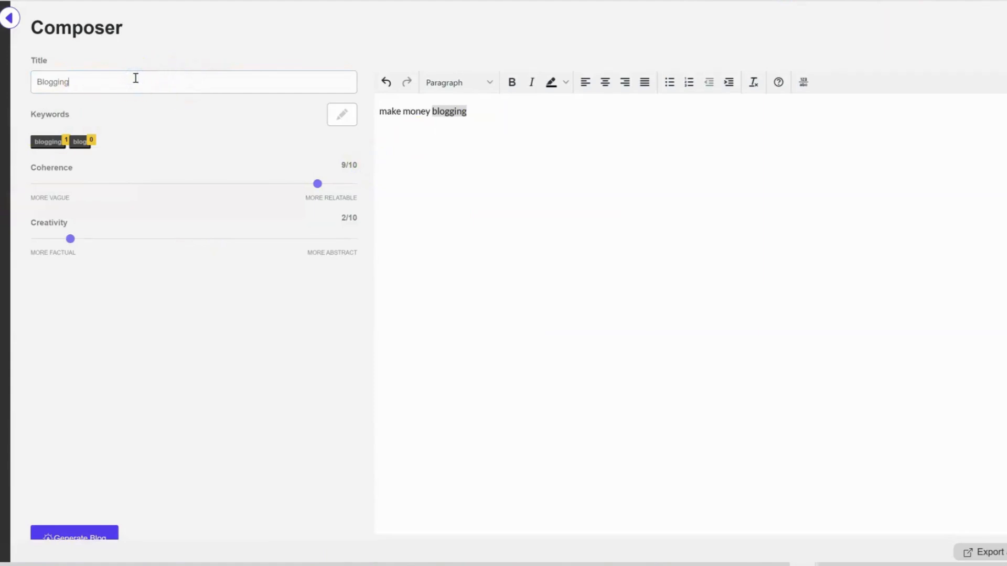
Check the article's selected keywords in the keyword manager and set Creativity to 3/10
{"action": "left_click", "coordinate": [346, 116]}
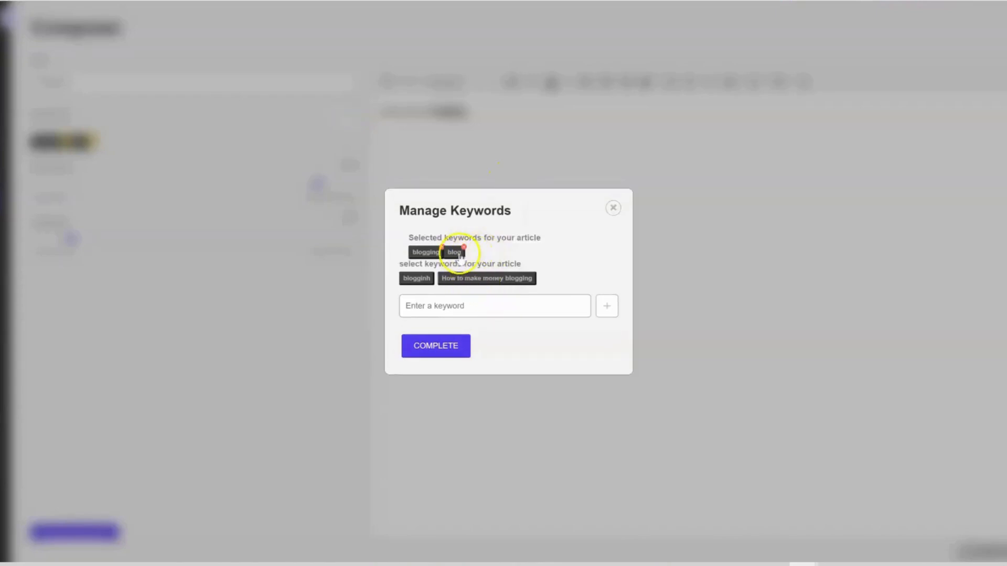
{"action": "left_click", "coordinate": [612, 208]}
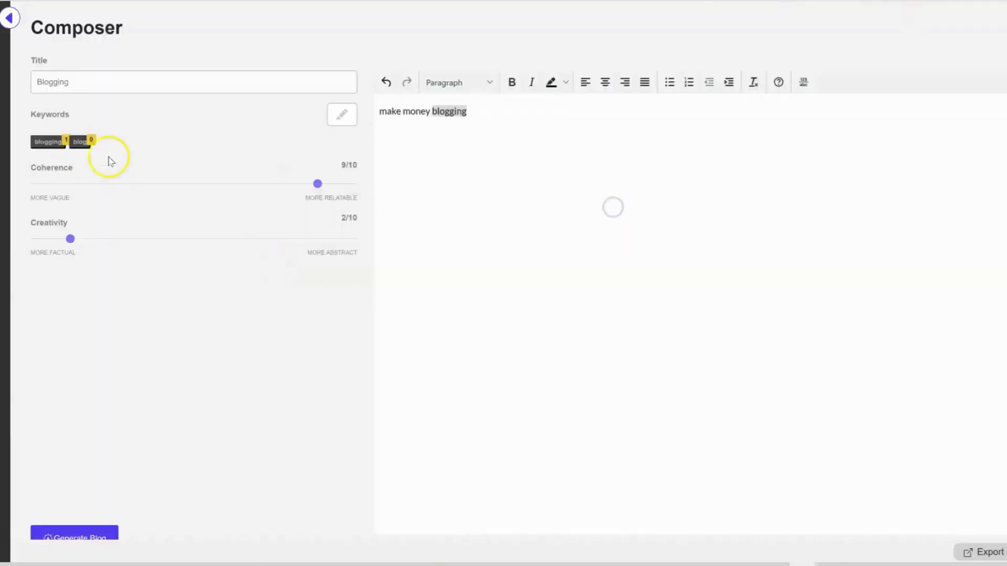
{"action": "left_click_drag", "start_coordinate": [74, 238], "coordinate": [169, 240]}
{"action": "left_click_drag", "start_coordinate": [53, 238], "coordinate": [105, 243]}
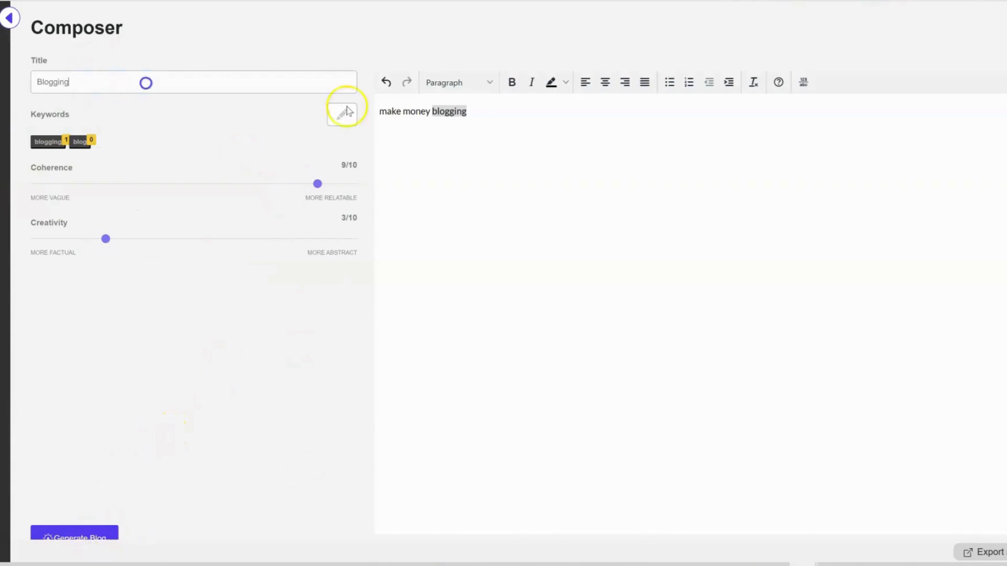
Replace the article text in the editor with "how to make money blogging"
{"action": "left_click", "coordinate": [478, 107]}
{"action": "type", "text": "sgfgfgfgfgfg"}
{"action": "key", "text": "ctrl+a"}
{"action": "type", "text": "how"}
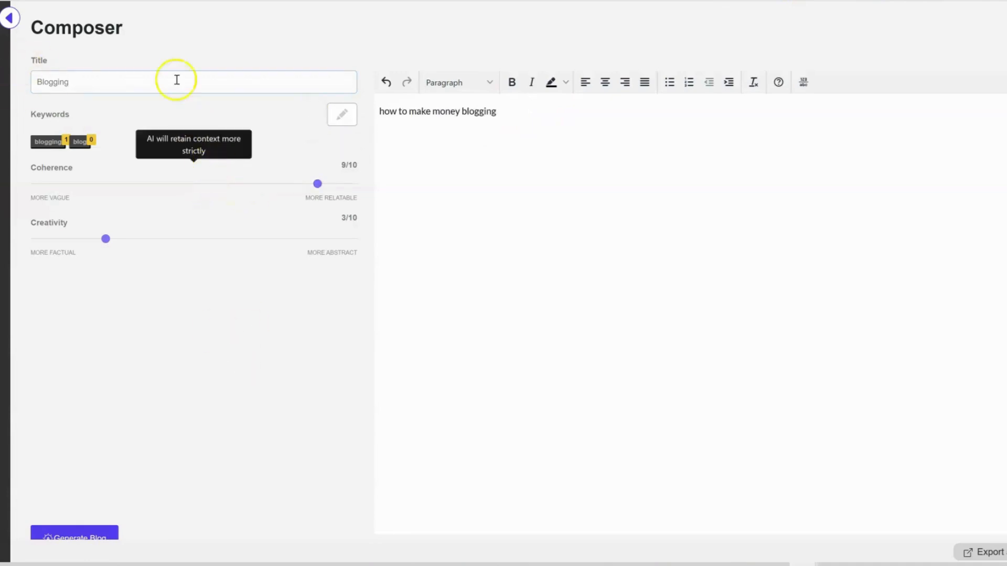
{"action": "left_click", "coordinate": [80, 83]}
Create a short form article titled "test" in the Lose Weight project with the blog posts category
{"action": "left_click", "coordinate": [9, 18]}
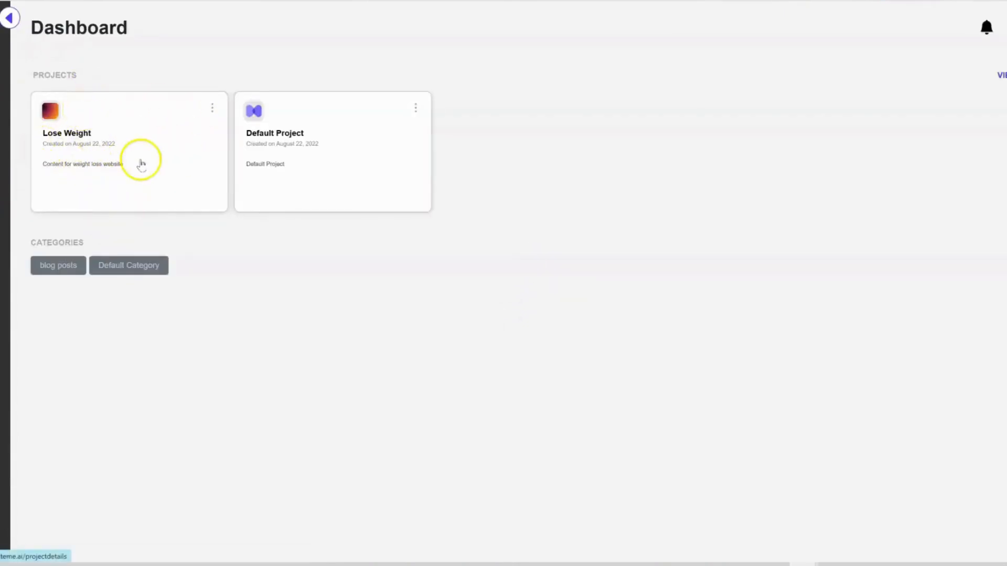
{"action": "left_click", "coordinate": [107, 164]}
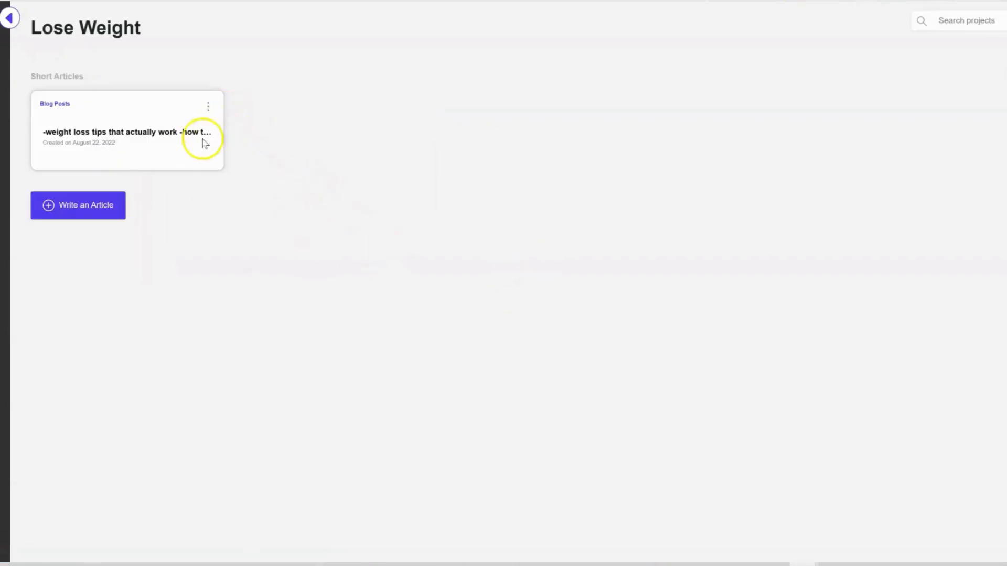
{"action": "left_click", "coordinate": [99, 209]}
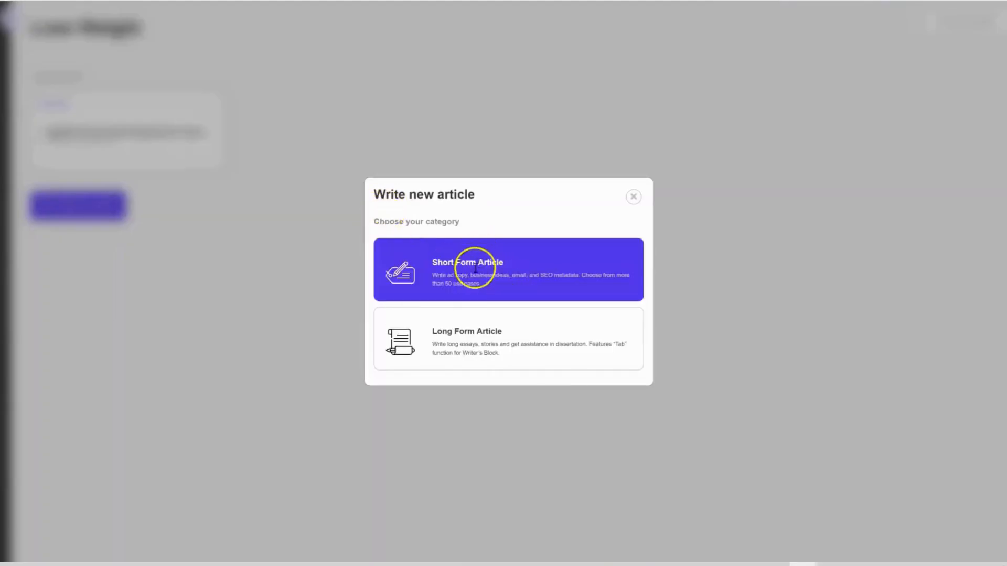
{"action": "left_click", "coordinate": [533, 281]}
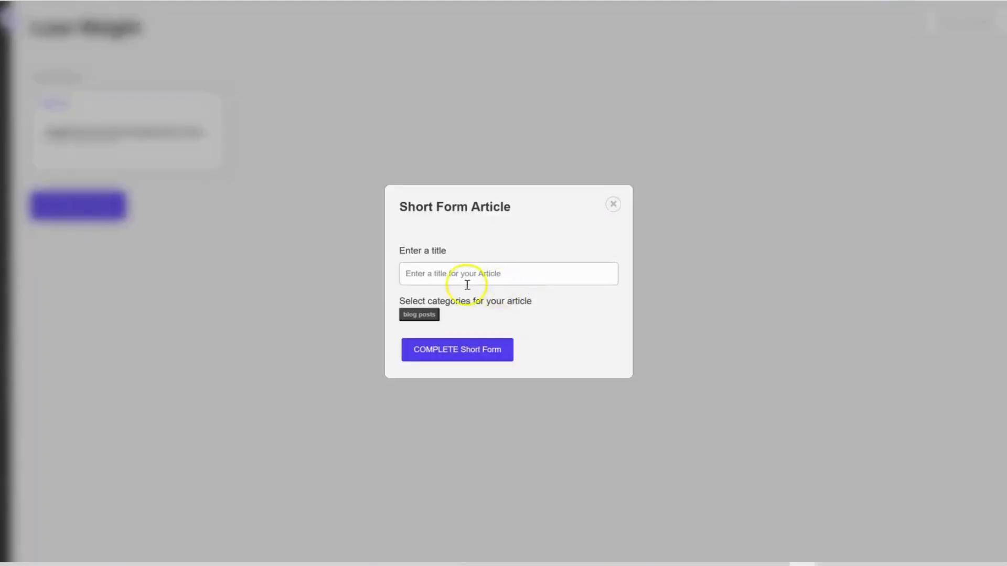
{"action": "type", "text": "test"}
{"action": "left_click", "coordinate": [475, 353]}
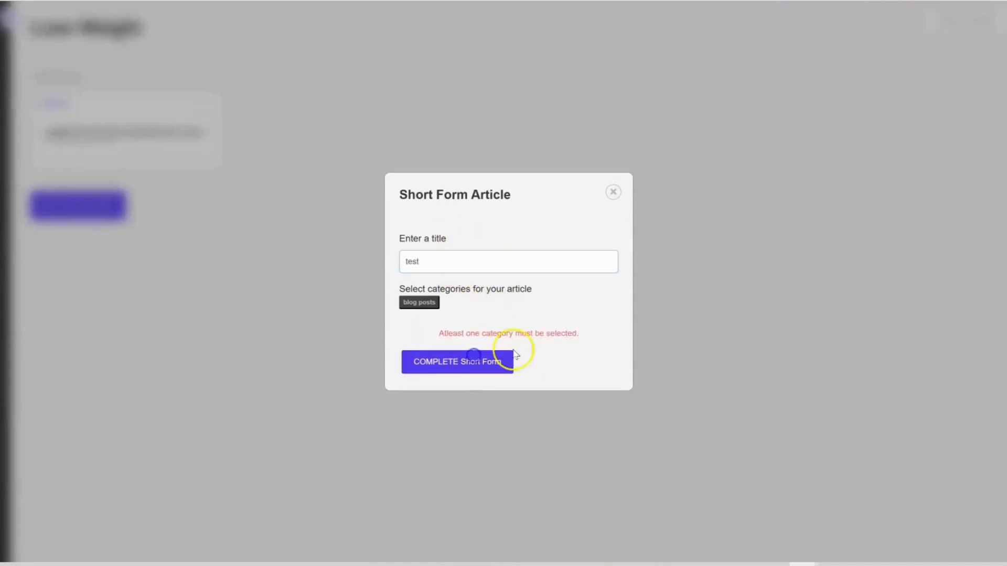
{"action": "left_click", "coordinate": [429, 303]}
{"action": "left_click", "coordinate": [469, 367]}
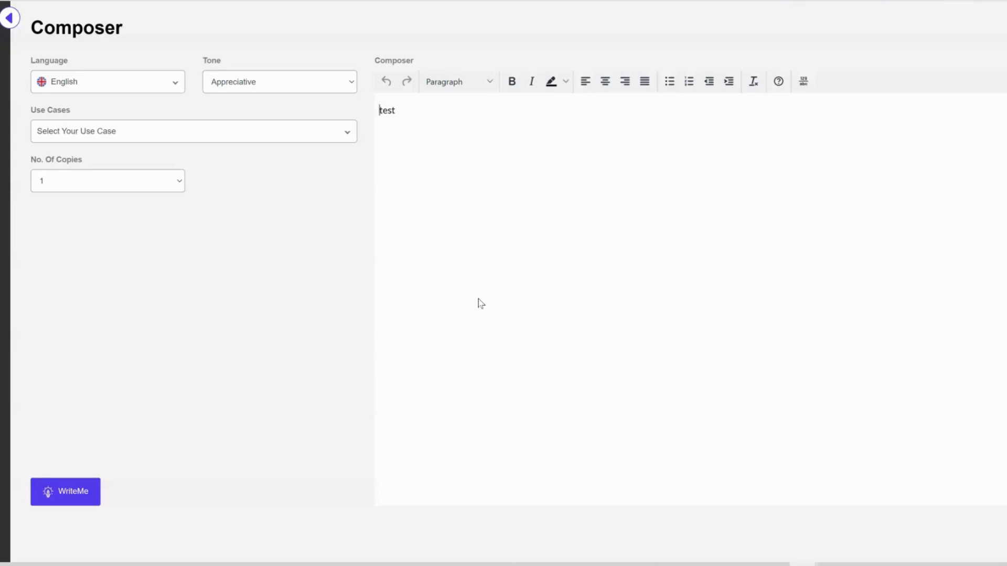
Set the article's language to English and its tone to Informative
{"action": "left_click", "coordinate": [162, 82]}
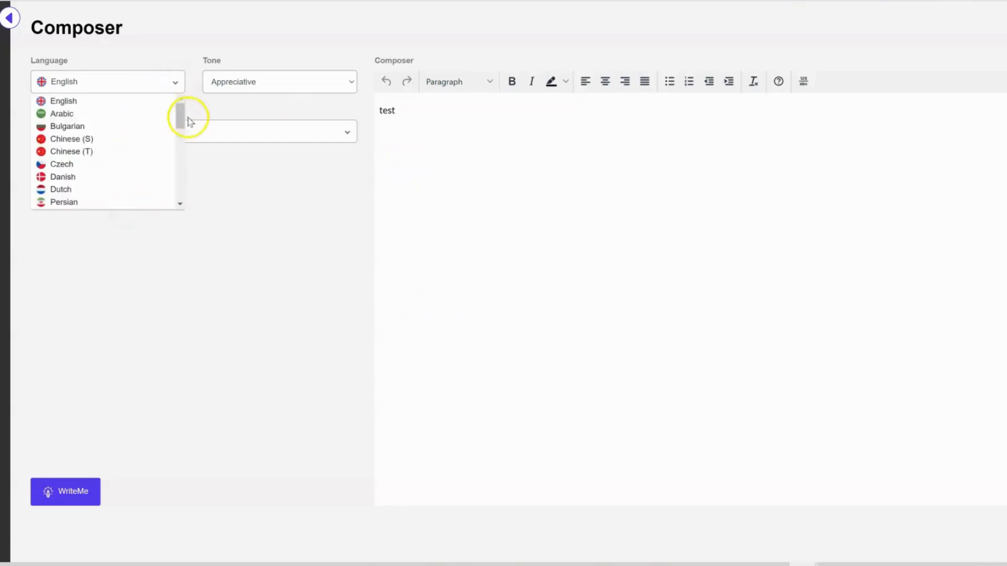
{"action": "left_click_drag", "start_coordinate": [190, 122], "coordinate": [191, 63]}
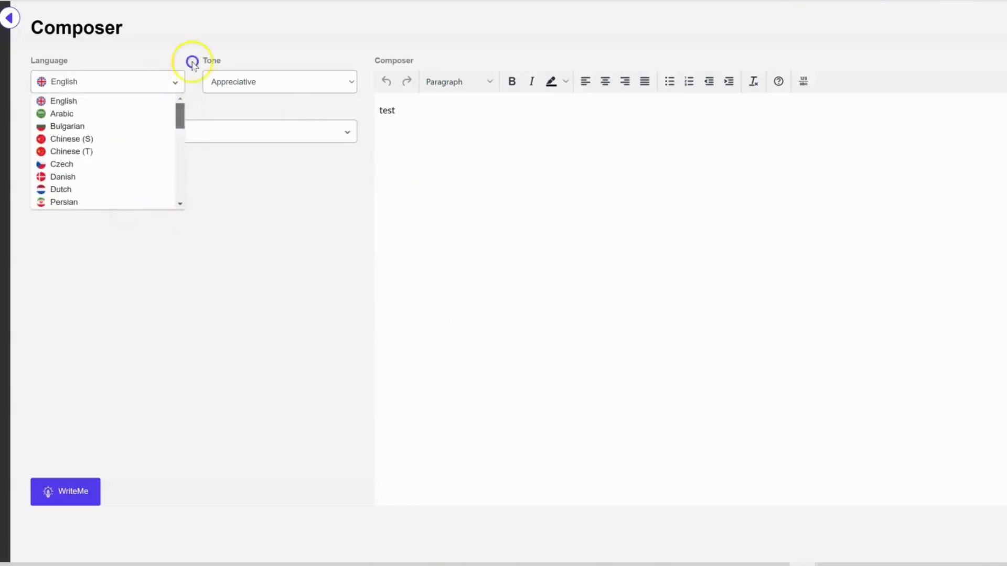
{"action": "left_click", "coordinate": [79, 102]}
{"action": "left_click", "coordinate": [246, 82]}
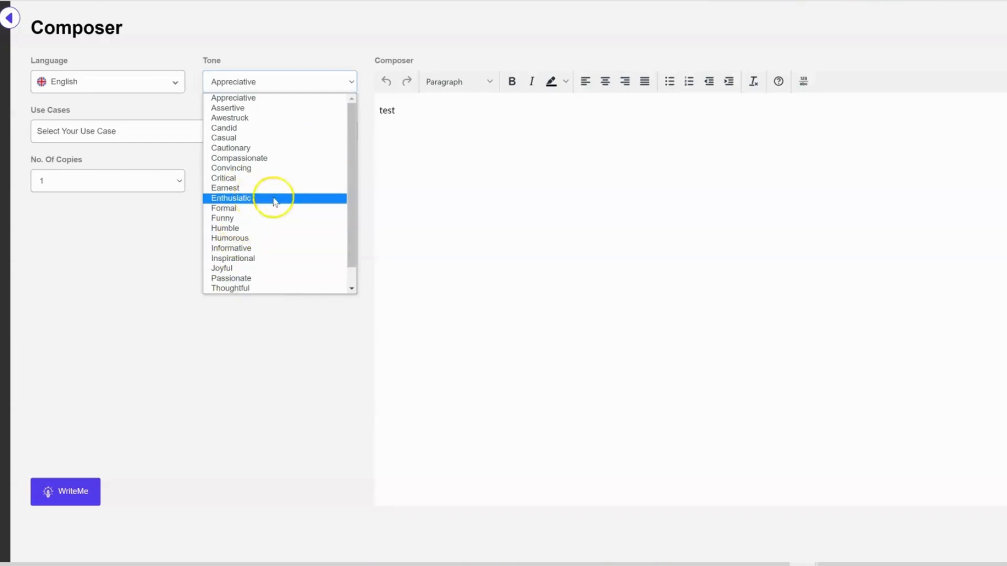
{"action": "left_click", "coordinate": [283, 248]}
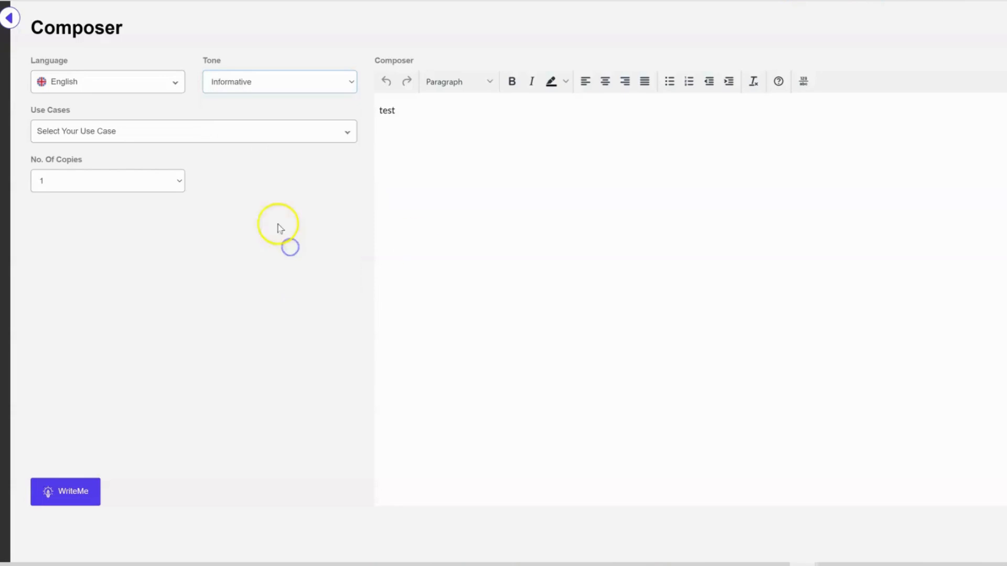
Browse the available use cases for the short form article, including the blog and Arts & Media entries
{"action": "left_click", "coordinate": [147, 133]}
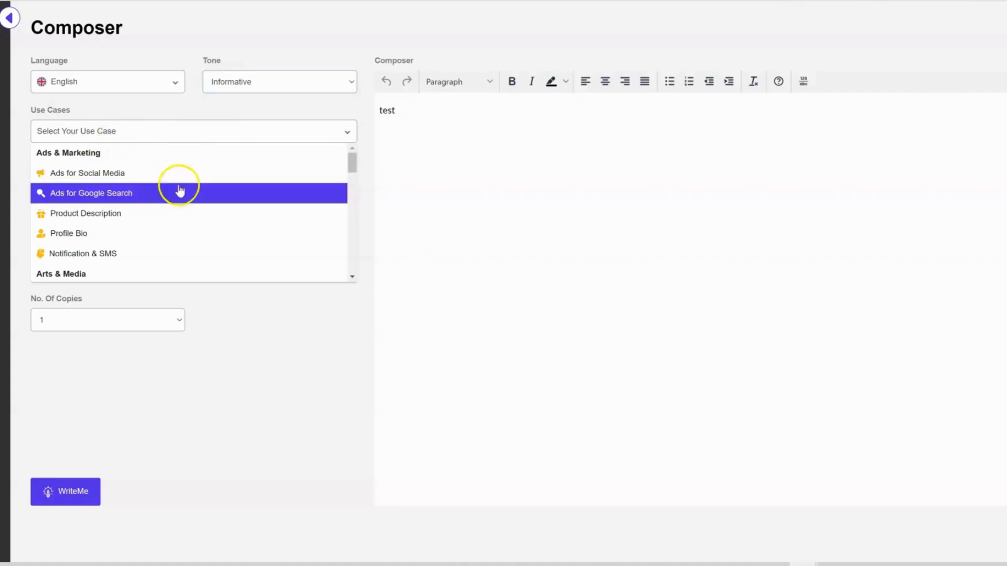
{"action": "scroll", "coordinate": [186, 204], "scroll_direction": "down", "scroll_amount": 3}
{"action": "scroll", "coordinate": [199, 197], "scroll_direction": "down", "scroll_amount": 10}
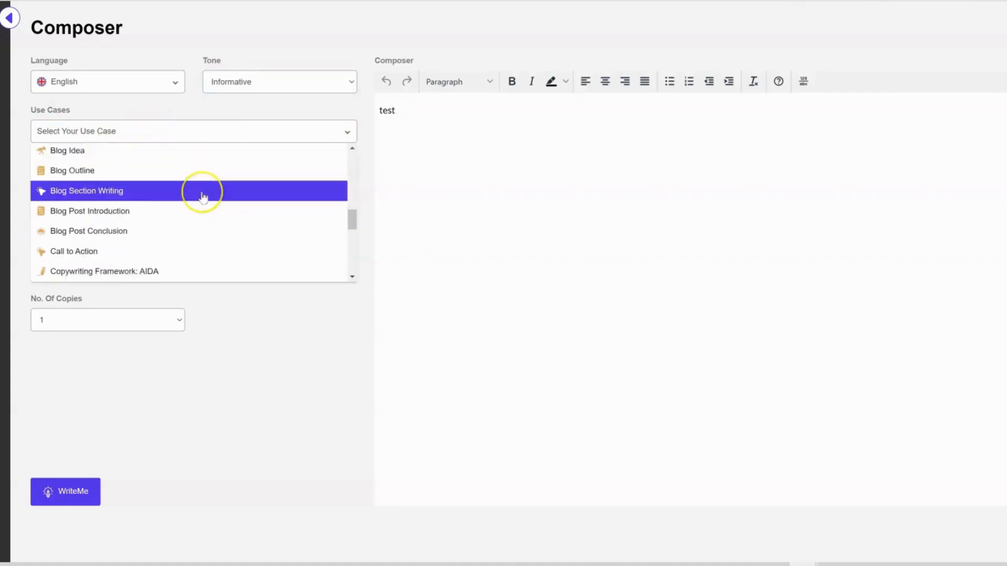
{"action": "scroll", "coordinate": [202, 235], "scroll_direction": "up", "scroll_amount": 15}
{"action": "scroll", "coordinate": [201, 235], "scroll_direction": "down", "scroll_amount": 8}
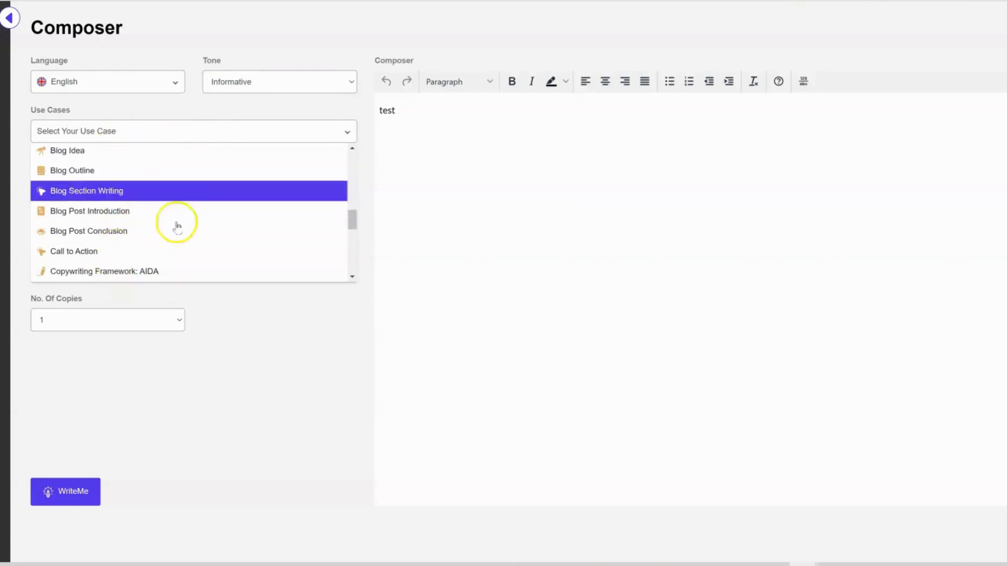
{"action": "scroll", "coordinate": [196, 243], "scroll_direction": "up", "scroll_amount": 5}
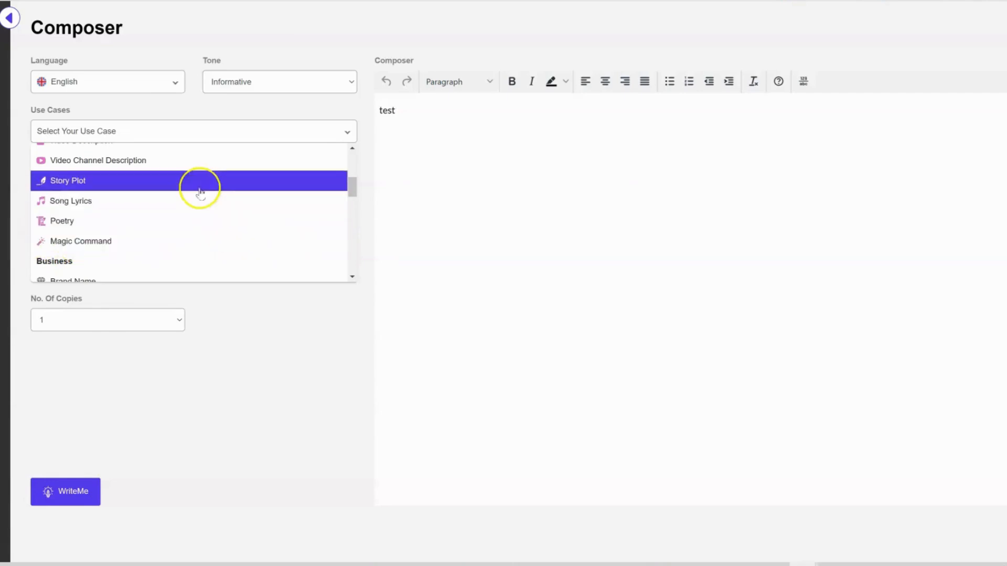
{"action": "scroll", "coordinate": [187, 200], "scroll_direction": "up", "scroll_amount": 1}
Switch to the WriteMe website's use cases page and highlight the Magic Command description under Arts & Media
{"action": "scroll", "coordinate": [130, 247], "scroll_direction": "down", "scroll_amount": 3}
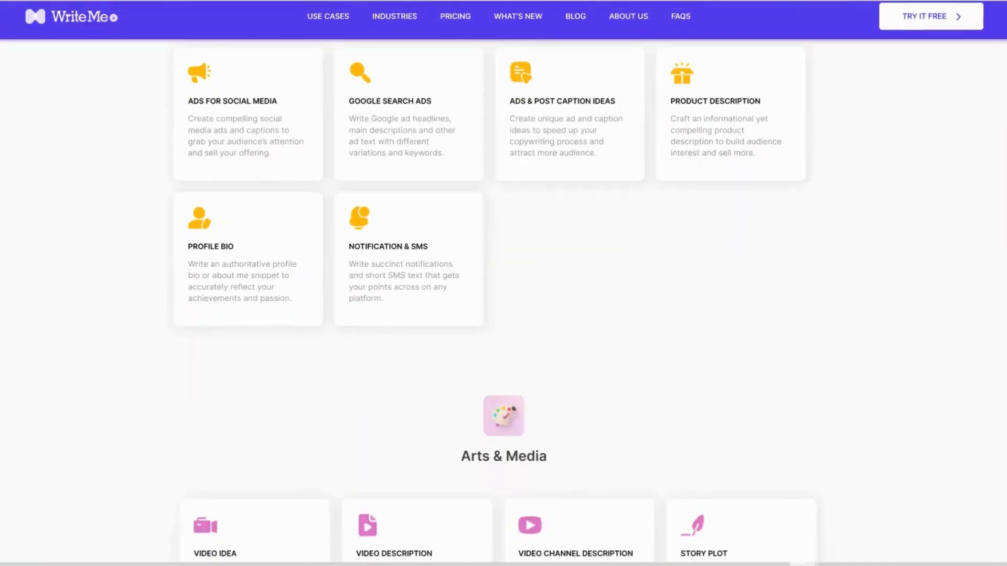
{"action": "scroll", "coordinate": [557, 311], "scroll_direction": "down", "scroll_amount": 8}
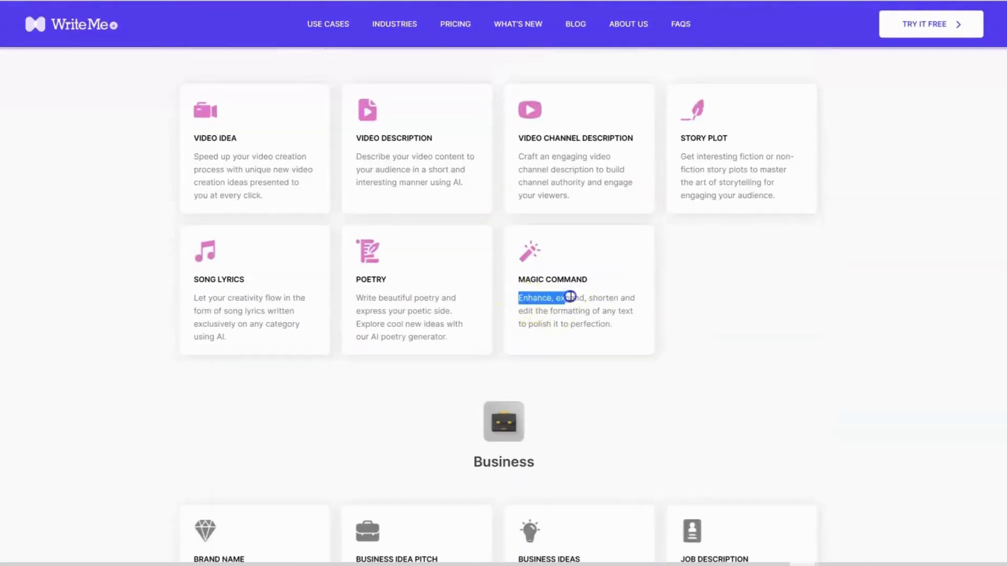
{"action": "left_click_drag", "start_coordinate": [570, 297], "coordinate": [651, 323]}
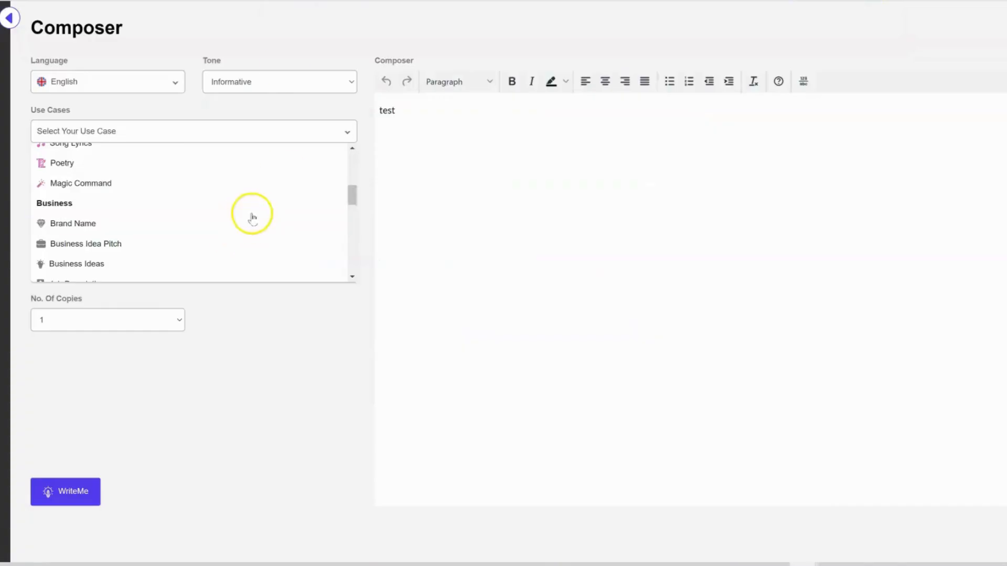
Return to the Composer and look through the remaining use cases, including Business and Correspondence, ending back at Ads & Marketing
{"action": "scroll", "coordinate": [253, 218], "scroll_direction": "down", "scroll_amount": 8}
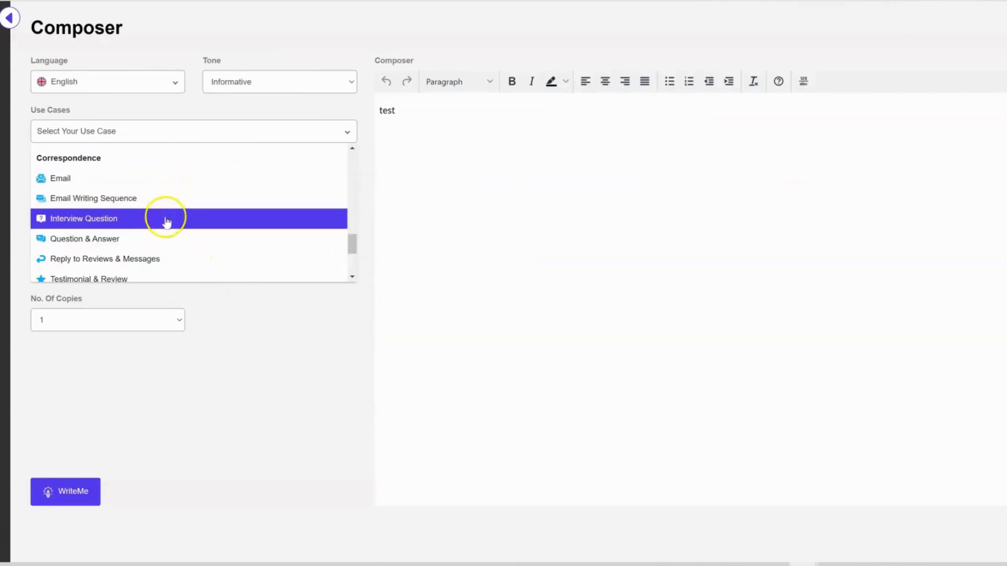
{"action": "scroll", "coordinate": [155, 242], "scroll_direction": "down", "scroll_amount": 2}
{"action": "scroll", "coordinate": [152, 233], "scroll_direction": "up", "scroll_amount": 1}
{"action": "scroll", "coordinate": [148, 224], "scroll_direction": "up", "scroll_amount": 10}
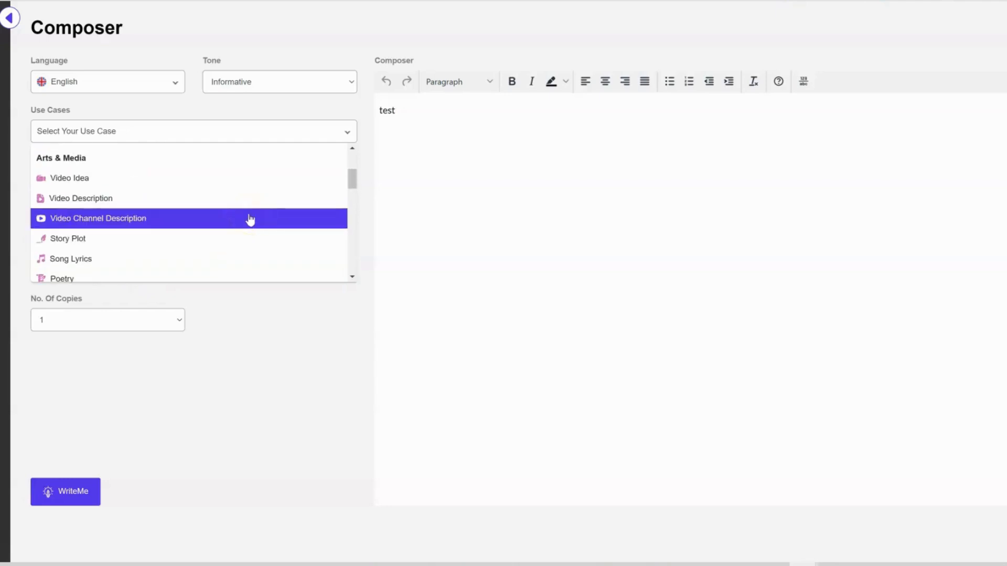
{"action": "scroll", "coordinate": [240, 247], "scroll_direction": "down", "scroll_amount": 10}
{"action": "left_click_drag", "start_coordinate": [352, 252], "coordinate": [353, 153]}
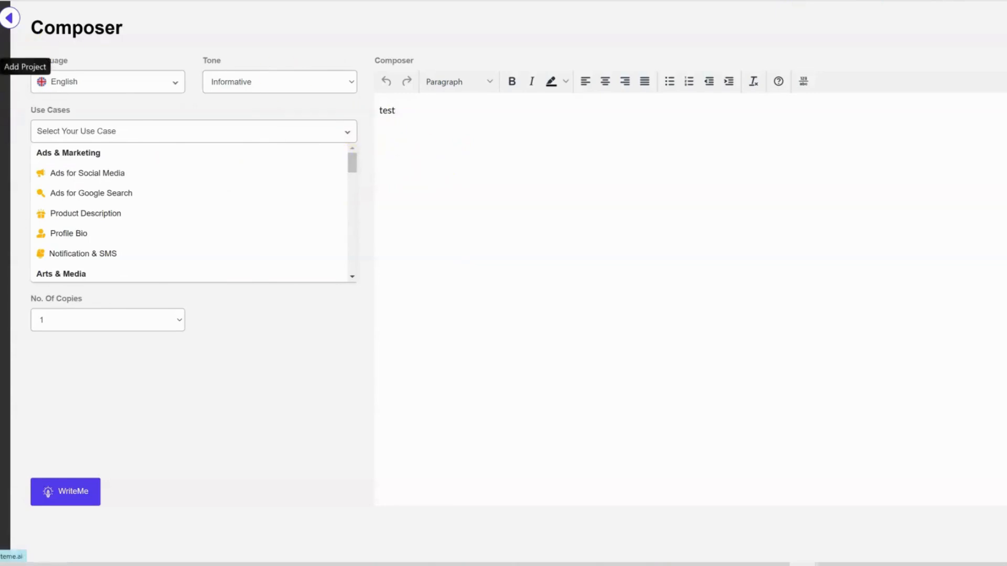
Reopen the Lose Weight project and start a new long form article
{"action": "left_click", "coordinate": [5, 33]}
{"action": "left_click", "coordinate": [123, 152]}
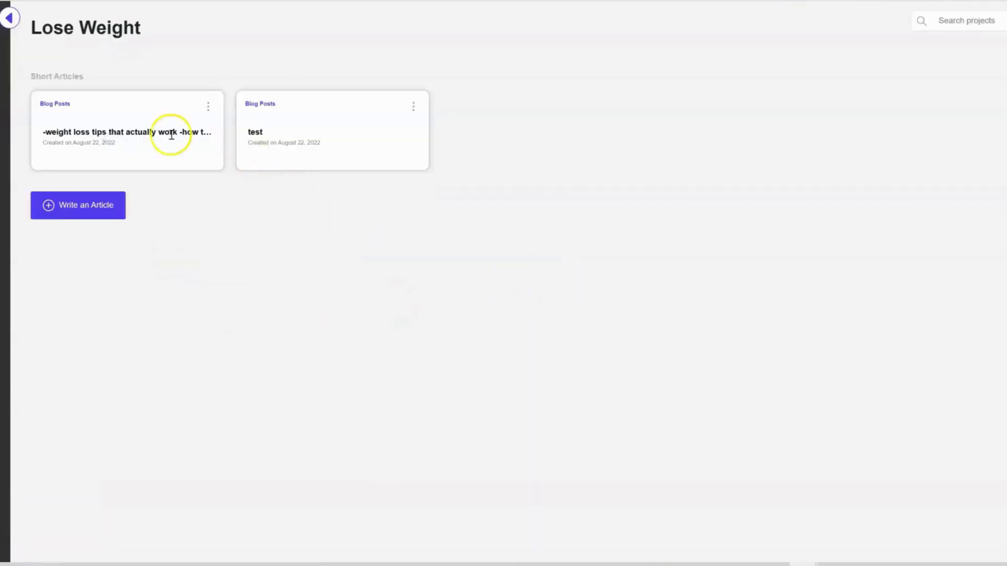
{"action": "left_click", "coordinate": [77, 205]}
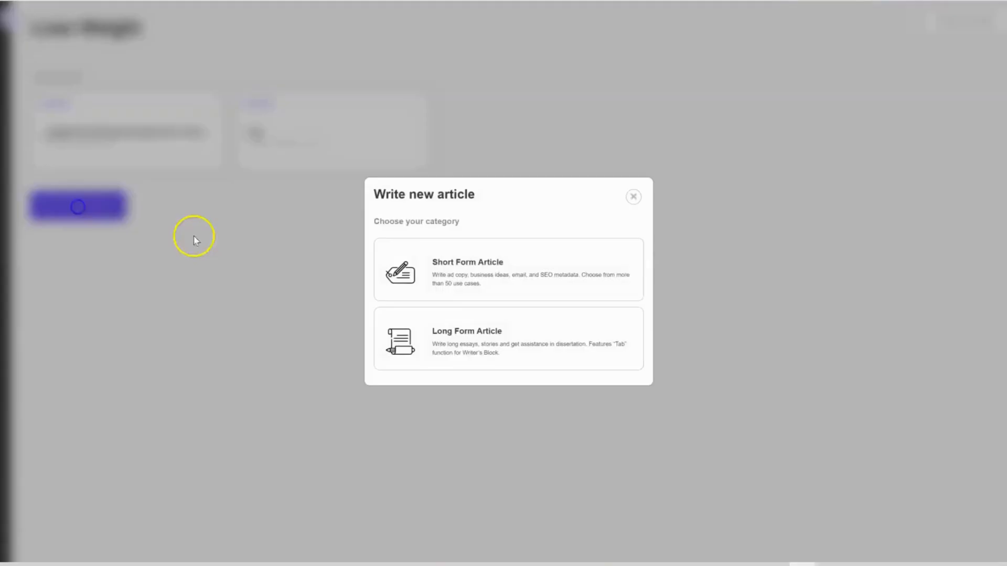
{"action": "left_click", "coordinate": [478, 337]}
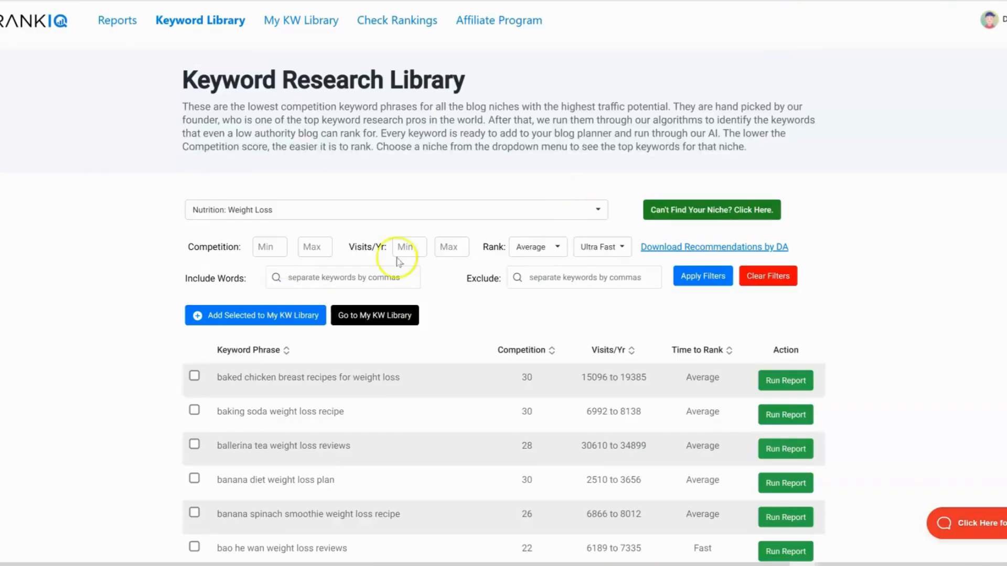
Switch to RankIQ's weight loss keyword library and select the phrase "benefits of drinking water in the morning to lose weight"
{"action": "scroll", "coordinate": [388, 315], "scroll_direction": "down", "scroll_amount": 10}
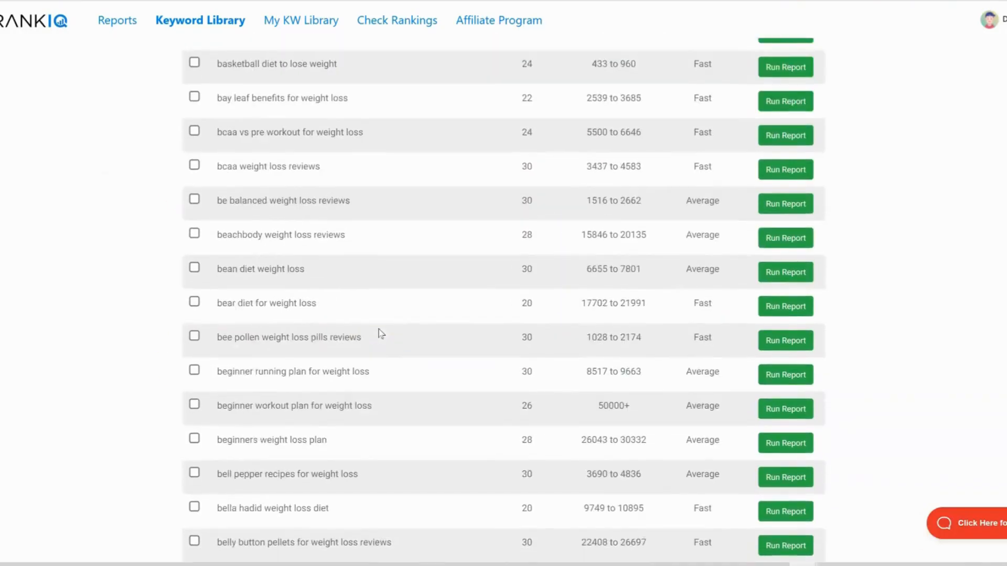
{"action": "scroll", "coordinate": [380, 335], "scroll_direction": "down", "scroll_amount": 15}
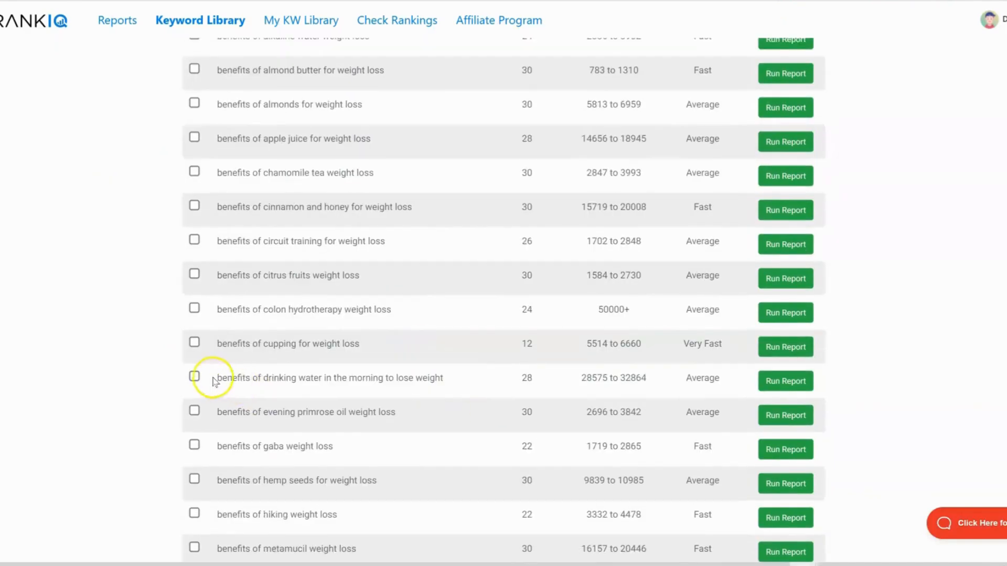
{"action": "left_click_drag", "start_coordinate": [219, 378], "coordinate": [435, 382]}
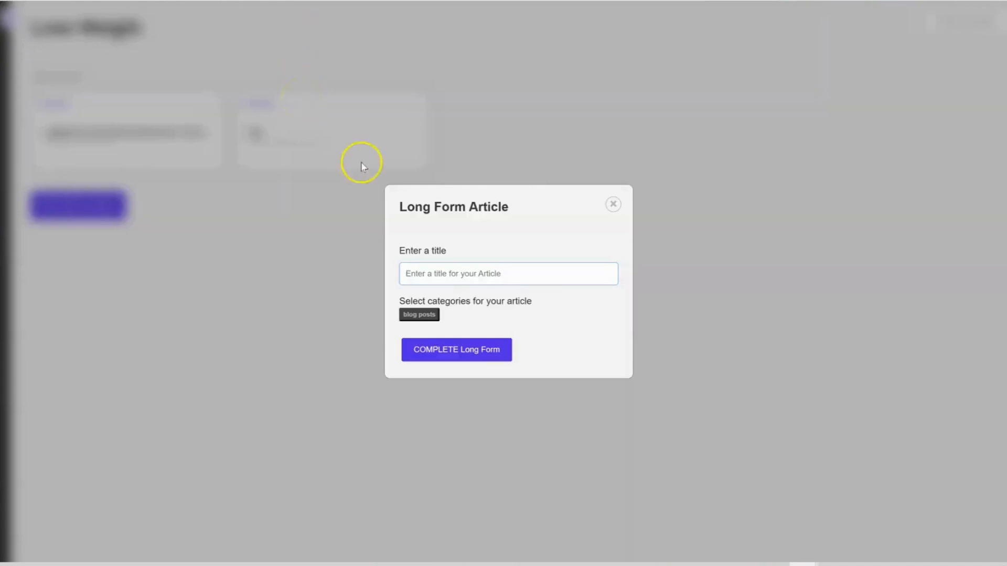
Create the long form article in WriteMe titled "benefits of drinking water in the morning to lose weight" with the blog posts category
{"action": "left_click", "coordinate": [427, 272]}
{"action": "type", "text": "benefits of drinking water in the morning to lose weight"}
{"action": "left_click", "coordinate": [428, 317]}
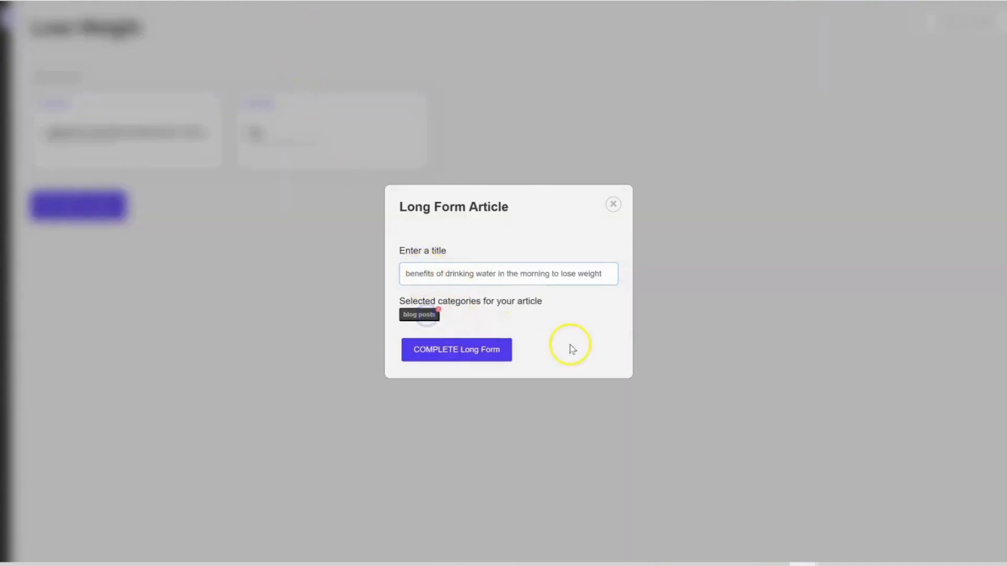
{"action": "left_click", "coordinate": [479, 349]}
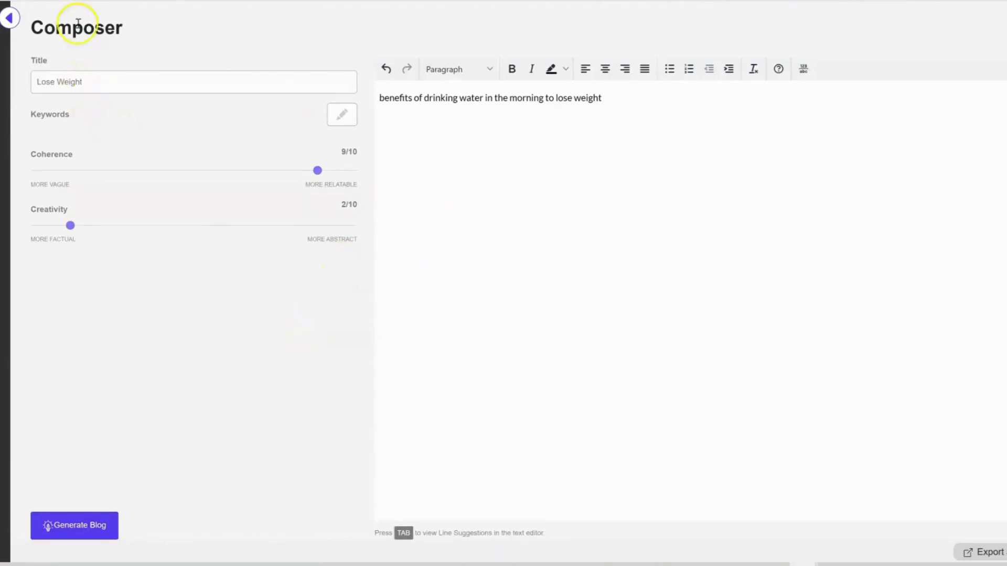
Format the article's title line as Heading 1 and capitalize it as "Benefits of Drinking Water in the Morning to Lose Weight"
{"action": "left_click", "coordinate": [130, 79]}
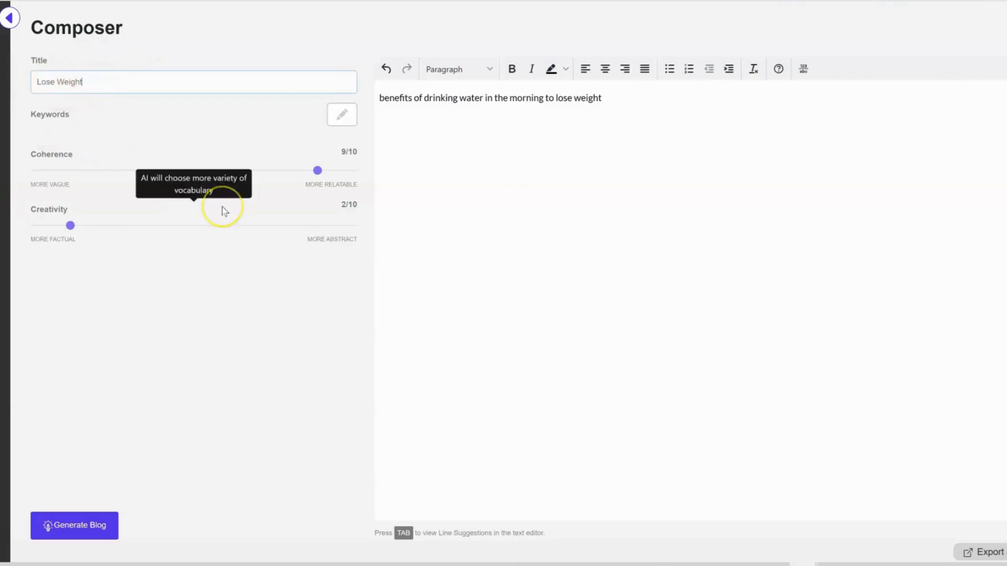
{"action": "left_click_drag", "start_coordinate": [602, 98], "coordinate": [367, 97]}
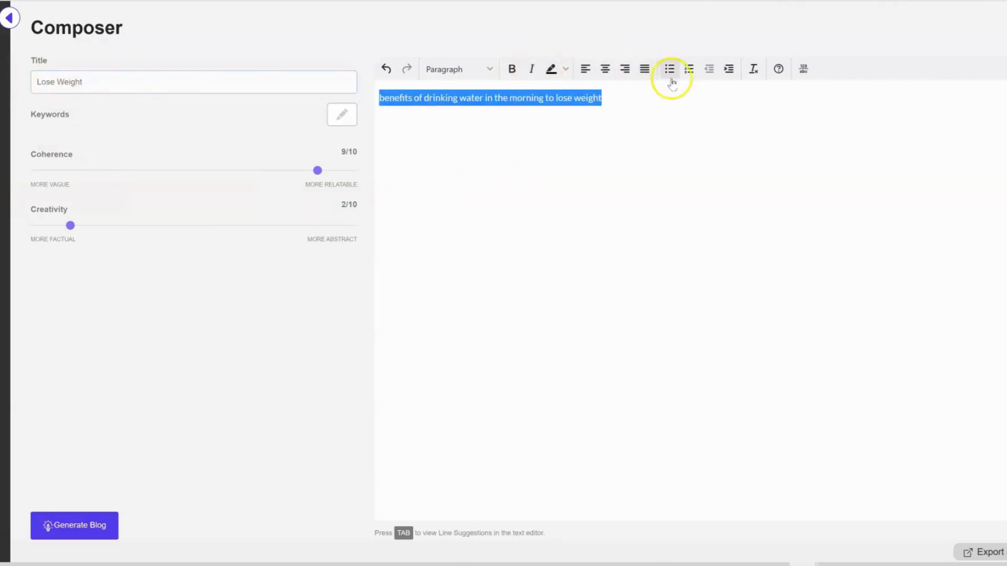
{"action": "left_click", "coordinate": [489, 69]}
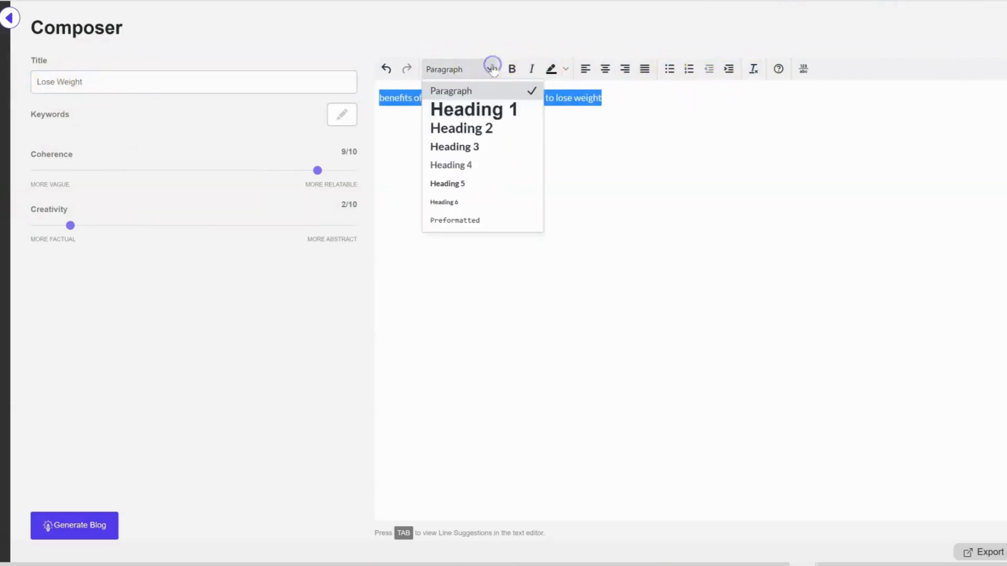
{"action": "left_click", "coordinate": [477, 108]}
{"action": "left_click", "coordinate": [384, 108]}
{"action": "key", "text": "Delete"}
{"action": "type", "text": "B"}
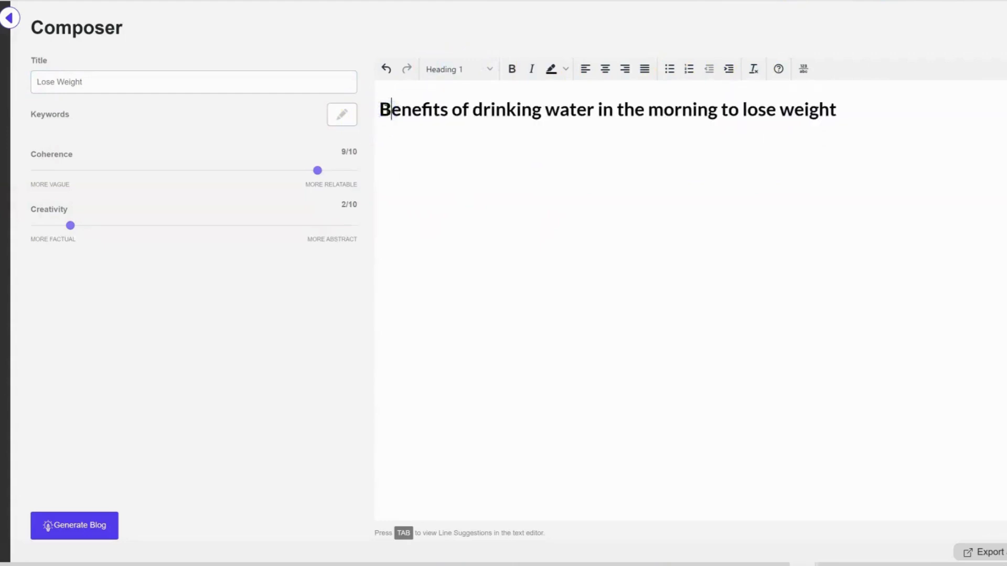
{"action": "type", "text": "DWMLW"}
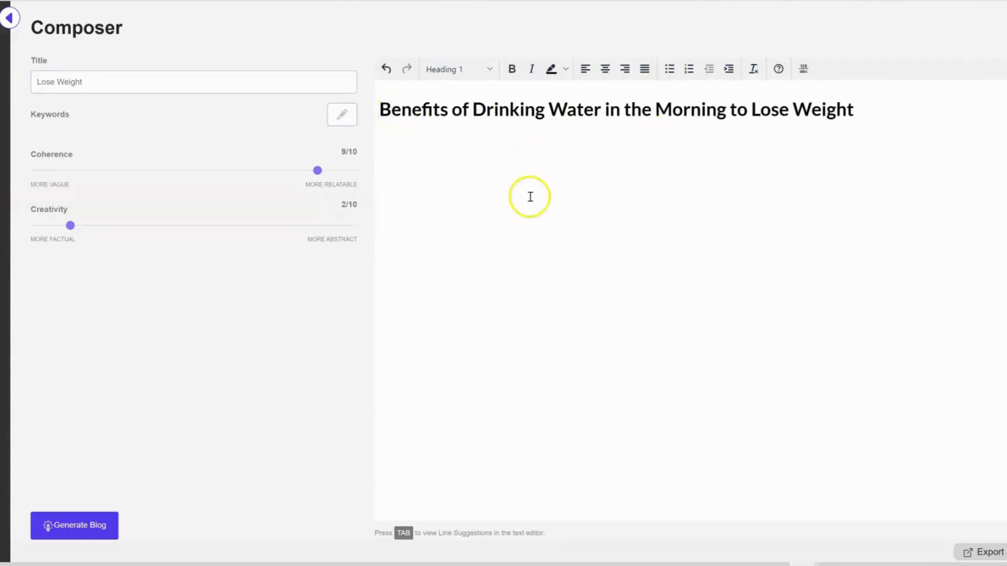
Start the blog generator with the keywords "lose weight, weight loss, losing weight in the moring time" and produce blog ideas
{"action": "mouse_move", "coordinate": [87, 166]}
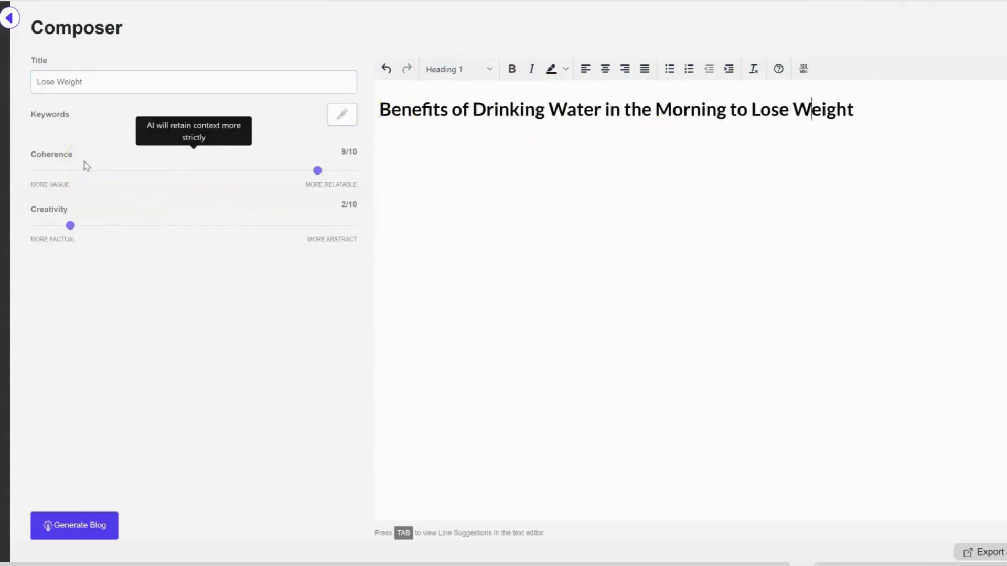
{"action": "mouse_move", "coordinate": [70, 226]}
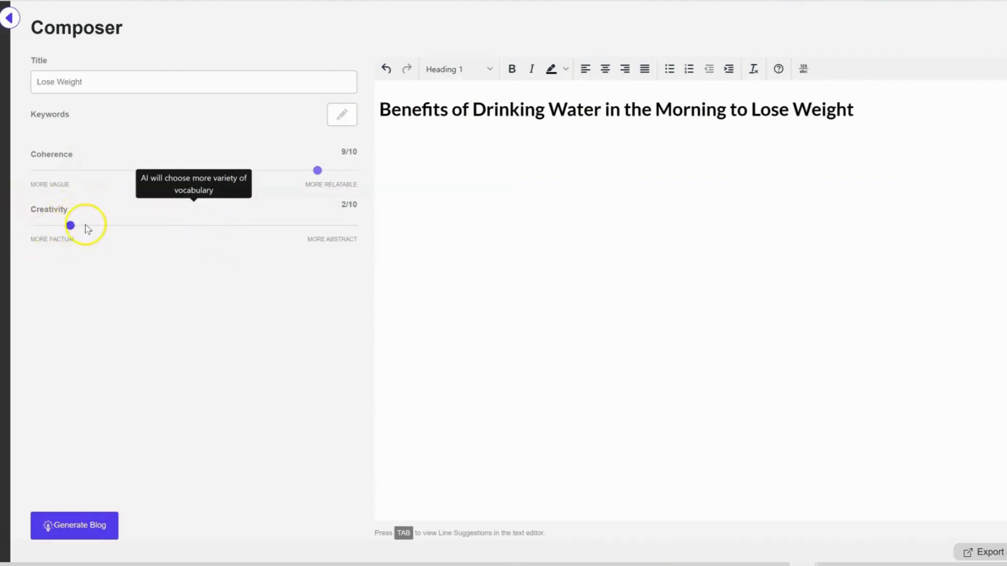
{"action": "mouse_move", "coordinate": [317, 170]}
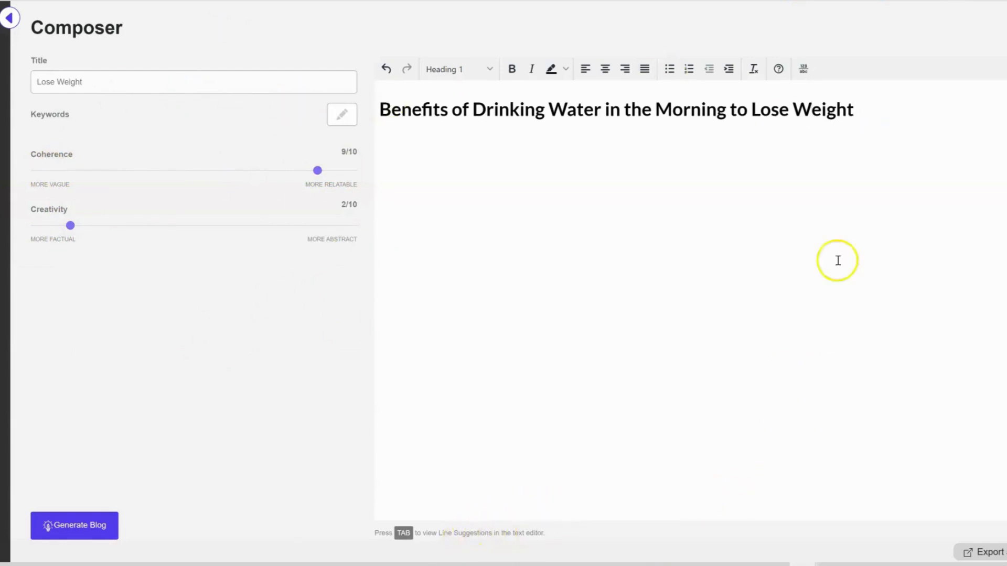
{"action": "left_click", "coordinate": [88, 531]}
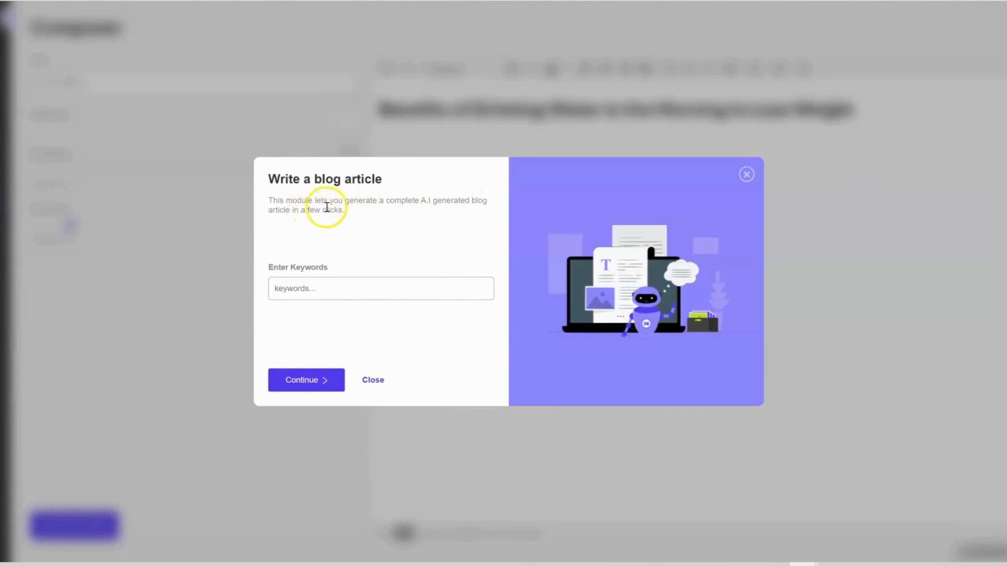
{"action": "left_click", "coordinate": [307, 286]}
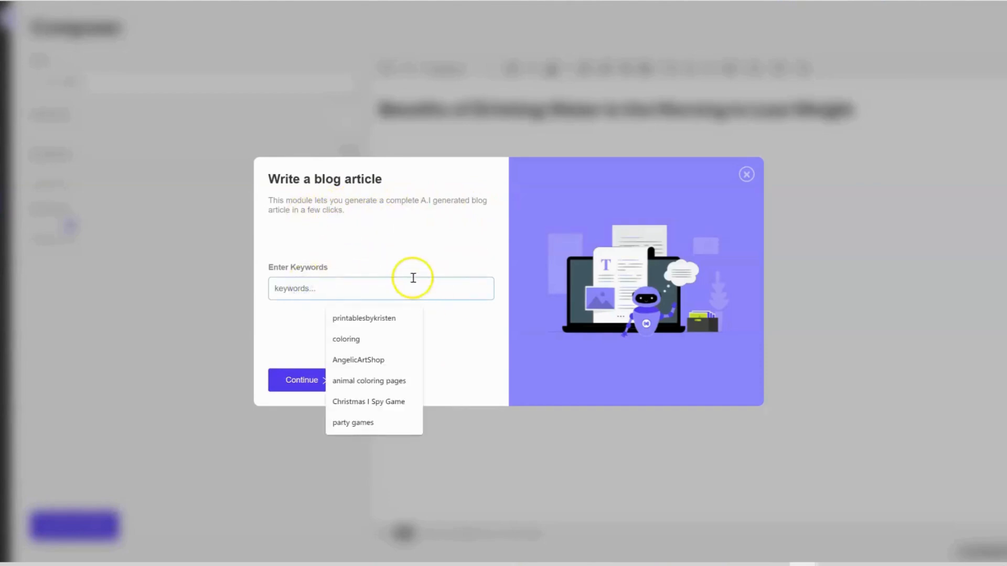
{"action": "type", "text": "lose weight, weight loss, losing weight in the moring time"}
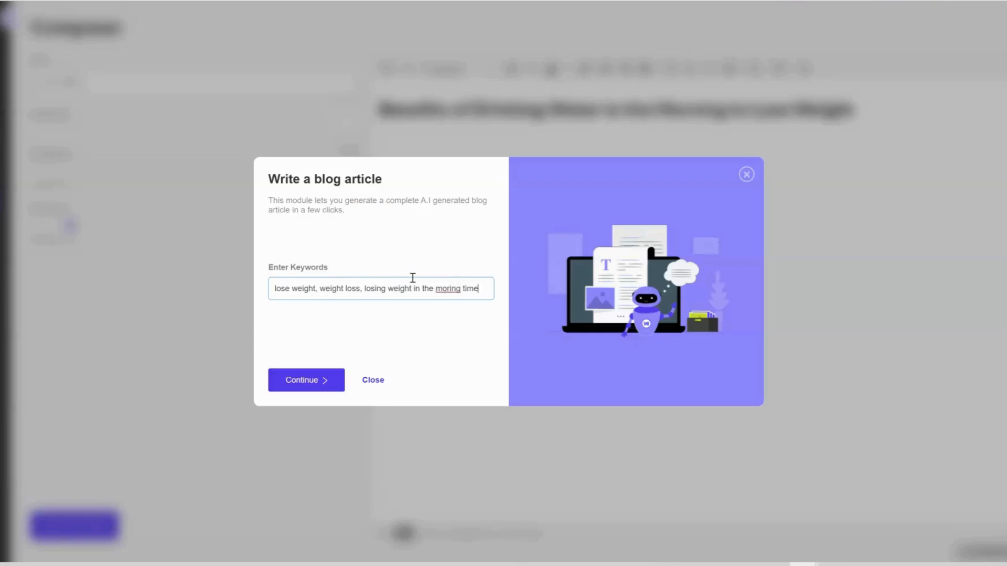
{"action": "key", "text": "Return"}
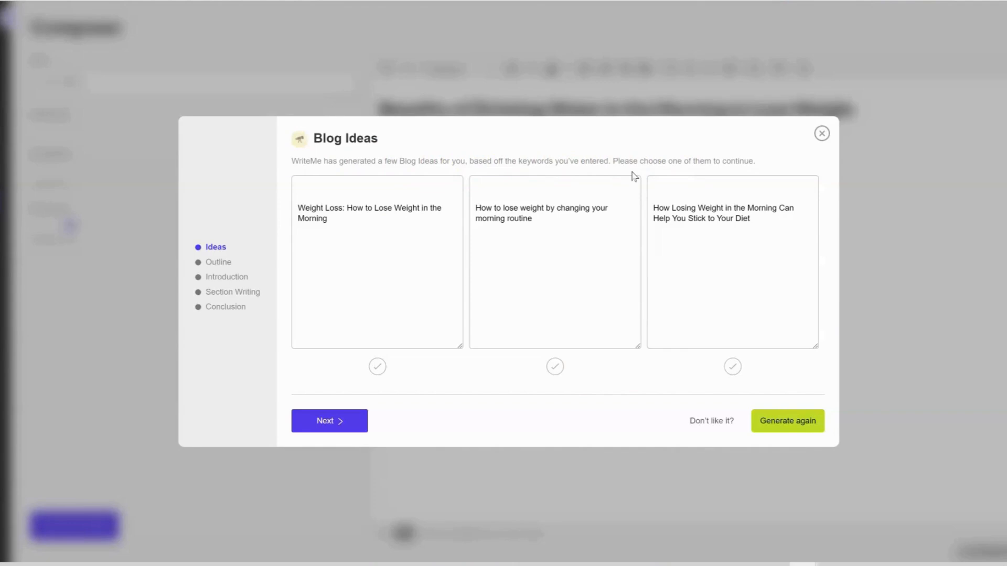
Choose the blog idea "Weight Loss: How to Lose Weight in the Morning" and continue to the outlines
{"action": "left_click", "coordinate": [391, 212]}
{"action": "left_click", "coordinate": [378, 367]}
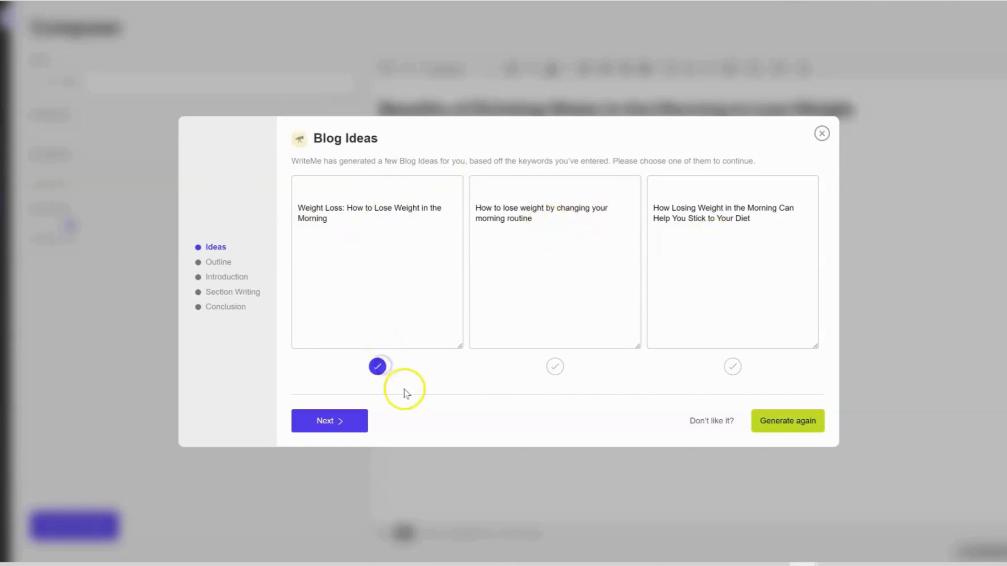
{"action": "left_click", "coordinate": [336, 421]}
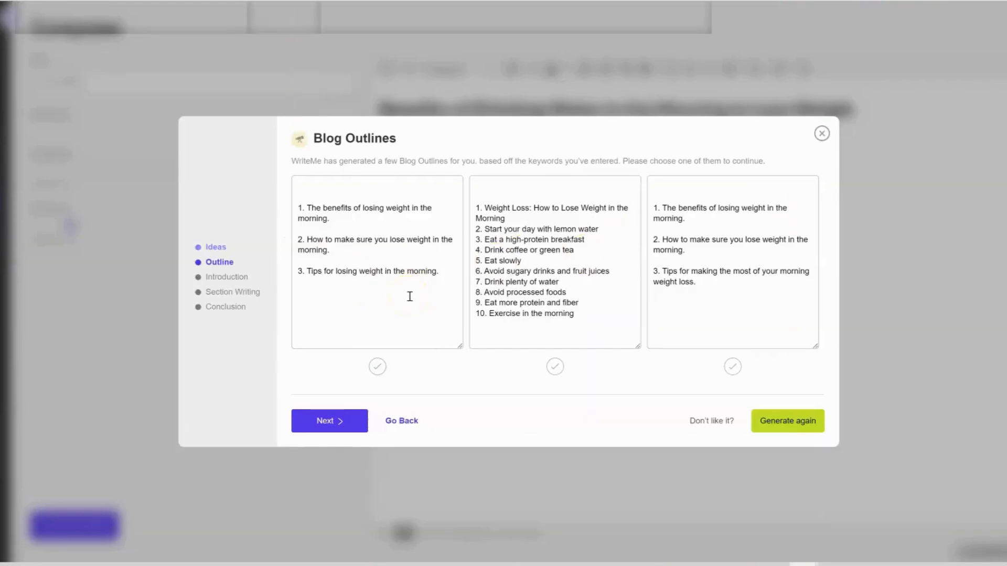
Read through the ten-point outline that includes starting the day with lemon water, choose it, and continue to the introductions
{"action": "left_click_drag", "start_coordinate": [513, 230], "coordinate": [600, 229]}
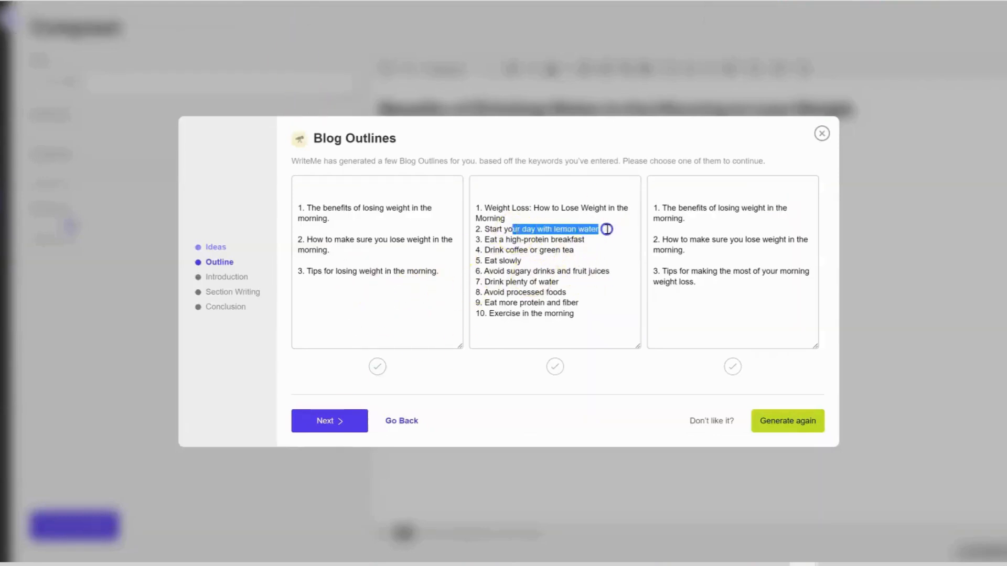
{"action": "left_click_drag", "start_coordinate": [490, 240], "coordinate": [577, 259]}
{"action": "left_click_drag", "start_coordinate": [510, 307], "coordinate": [580, 312]}
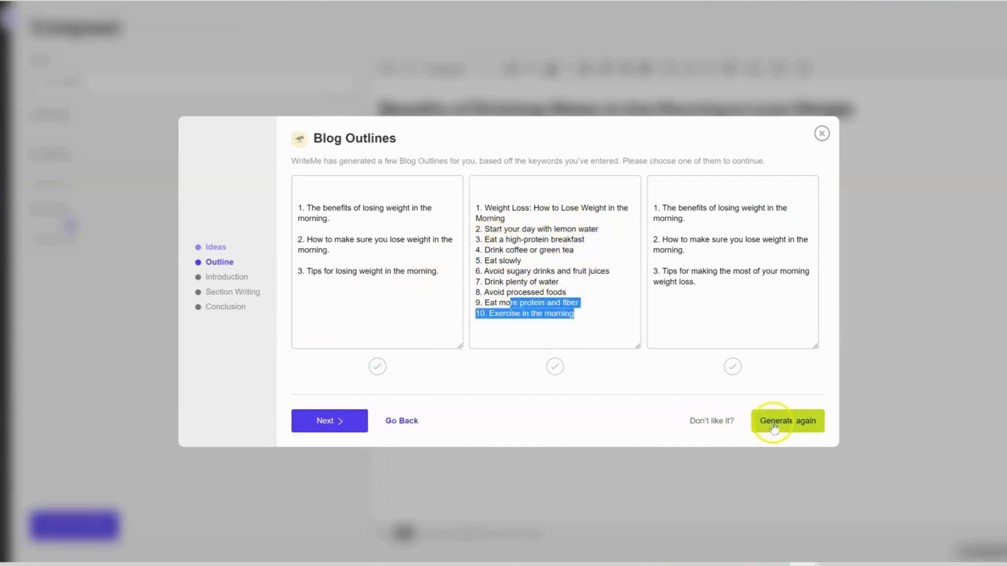
{"action": "left_click", "coordinate": [557, 366]}
{"action": "left_click", "coordinate": [350, 427]}
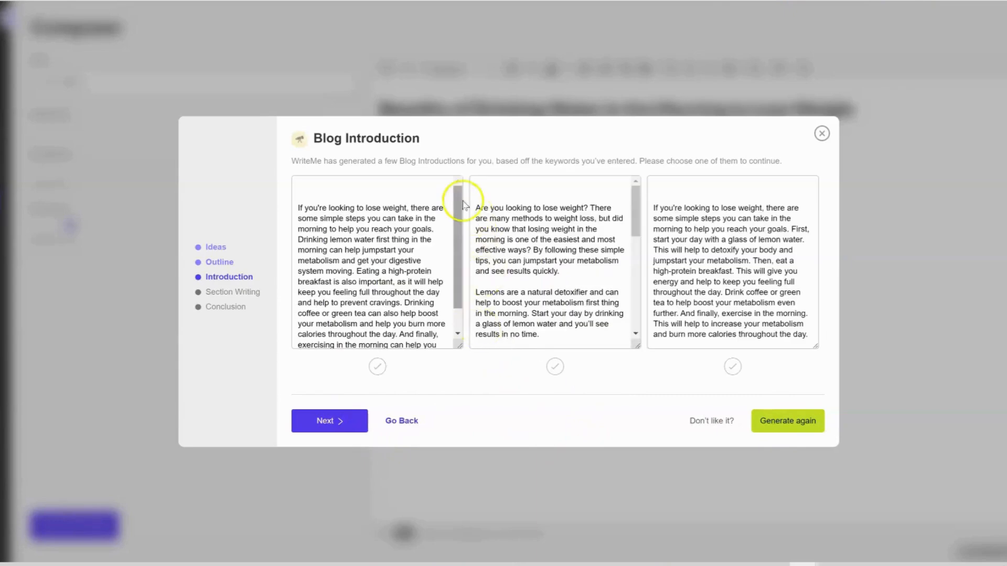
Compare the generated introductions, choose the third one, and continue to section writing
{"action": "left_click_drag", "start_coordinate": [458, 202], "coordinate": [462, 246]}
{"action": "left_click_drag", "start_coordinate": [634, 215], "coordinate": [629, 225]}
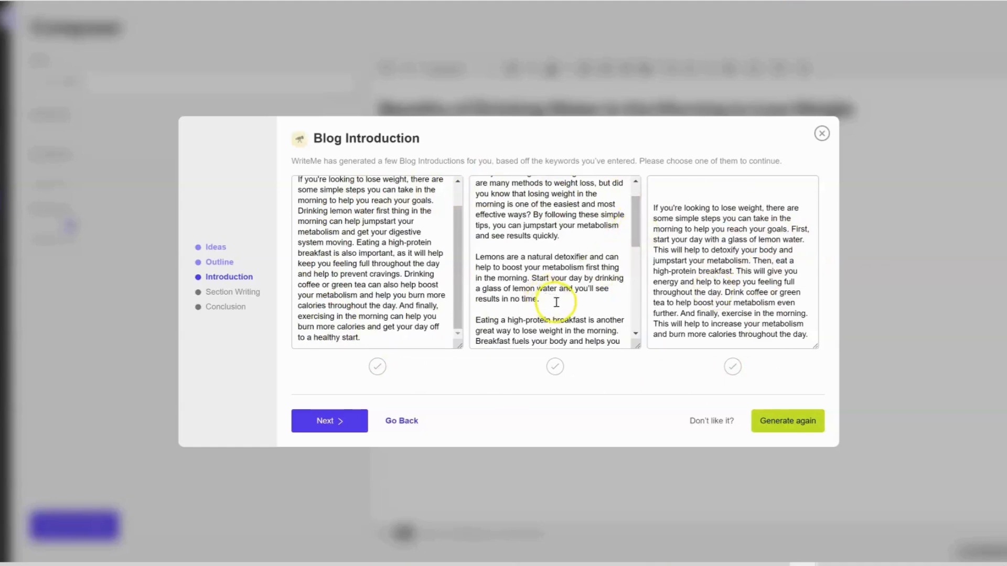
{"action": "left_click_drag", "start_coordinate": [559, 302], "coordinate": [449, 254]}
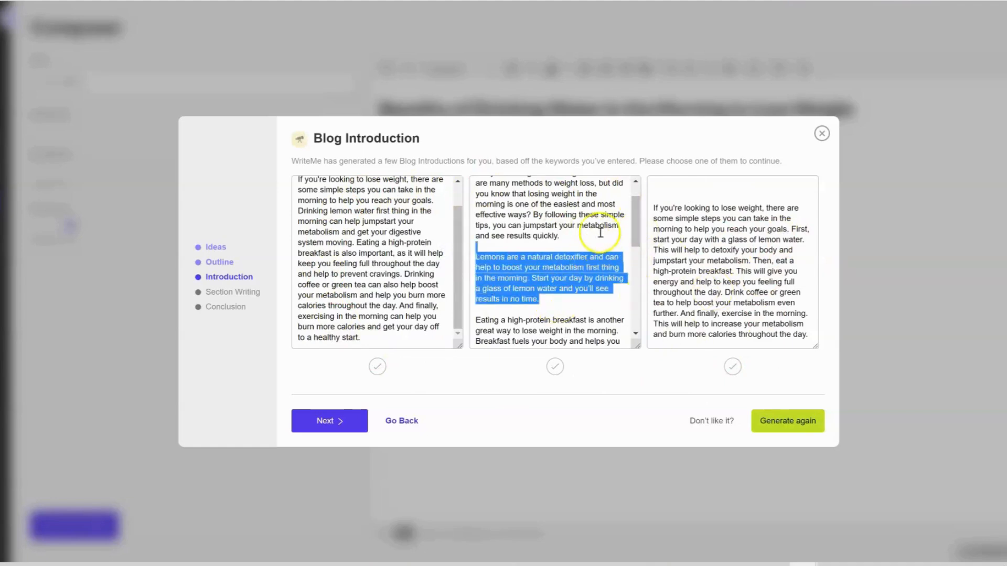
{"action": "left_click_drag", "start_coordinate": [637, 217], "coordinate": [624, 162]}
{"action": "scroll", "coordinate": [584, 256], "scroll_direction": "down", "scroll_amount": 2}
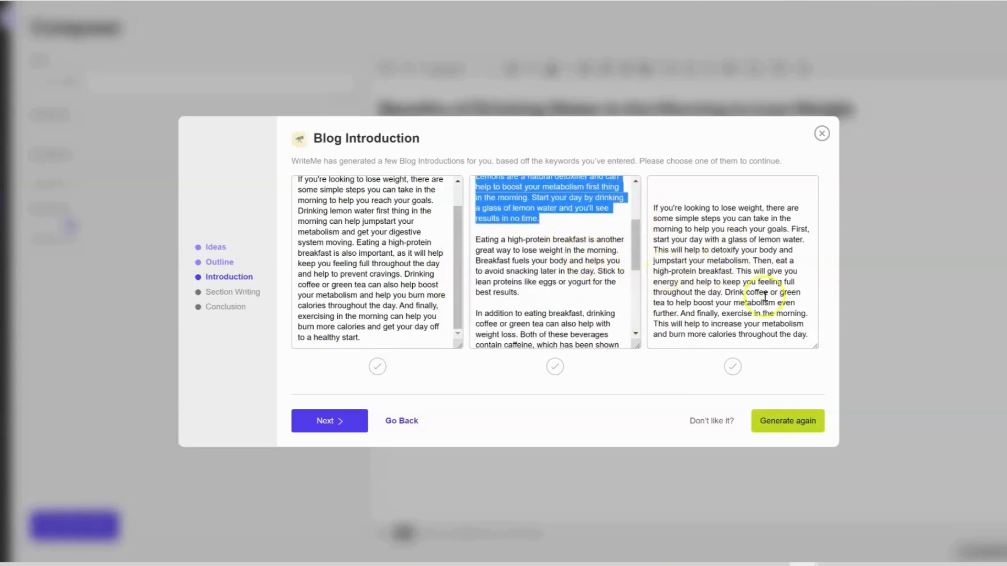
{"action": "left_click", "coordinate": [732, 366]}
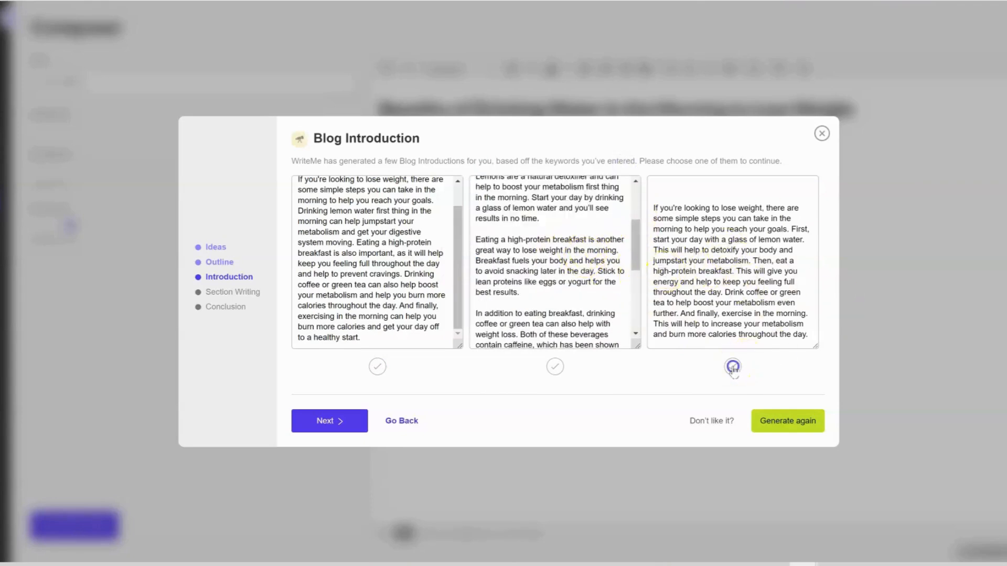
{"action": "left_click", "coordinate": [346, 422]}
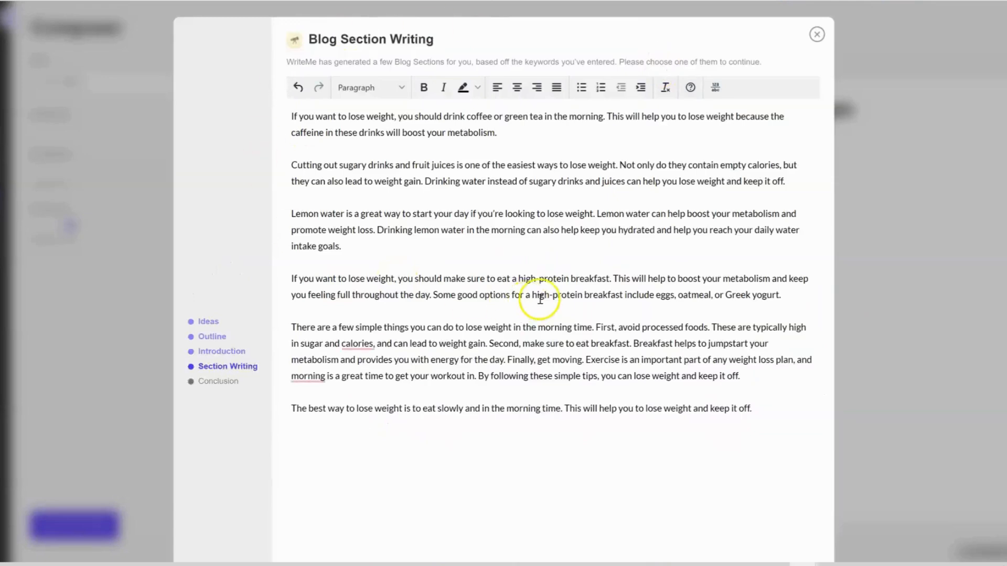
Examine the generated blog sections from beginning to end, along with the instruction line above them
{"action": "left_click", "coordinate": [292, 115]}
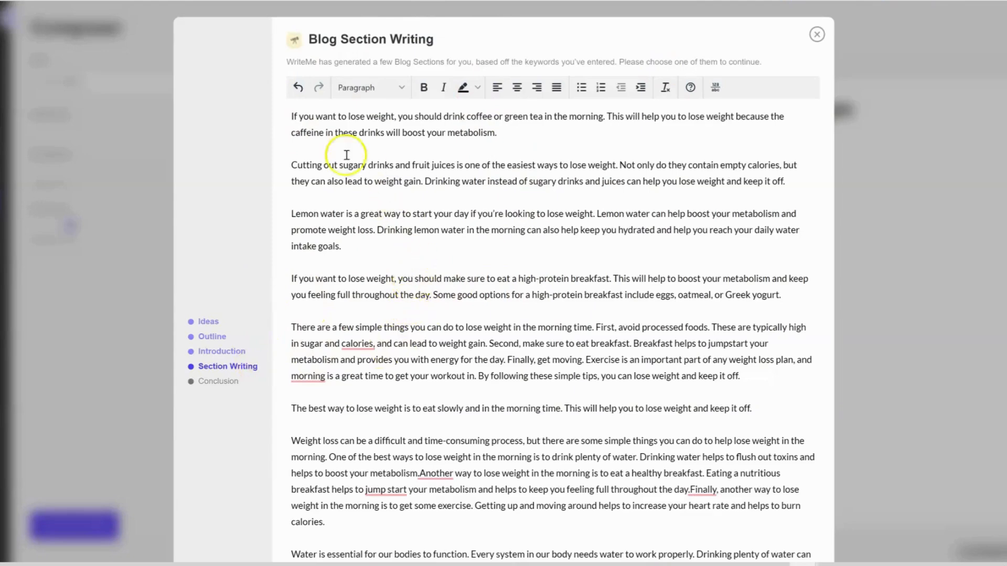
{"action": "scroll", "coordinate": [462, 259], "scroll_direction": "down", "scroll_amount": 9}
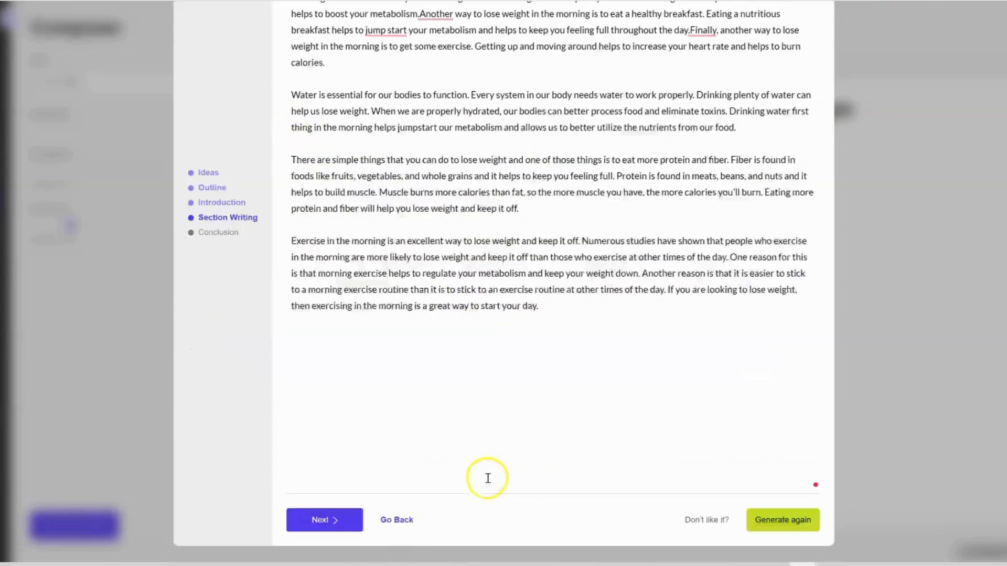
{"action": "scroll", "coordinate": [487, 471], "scroll_direction": "up", "scroll_amount": 9}
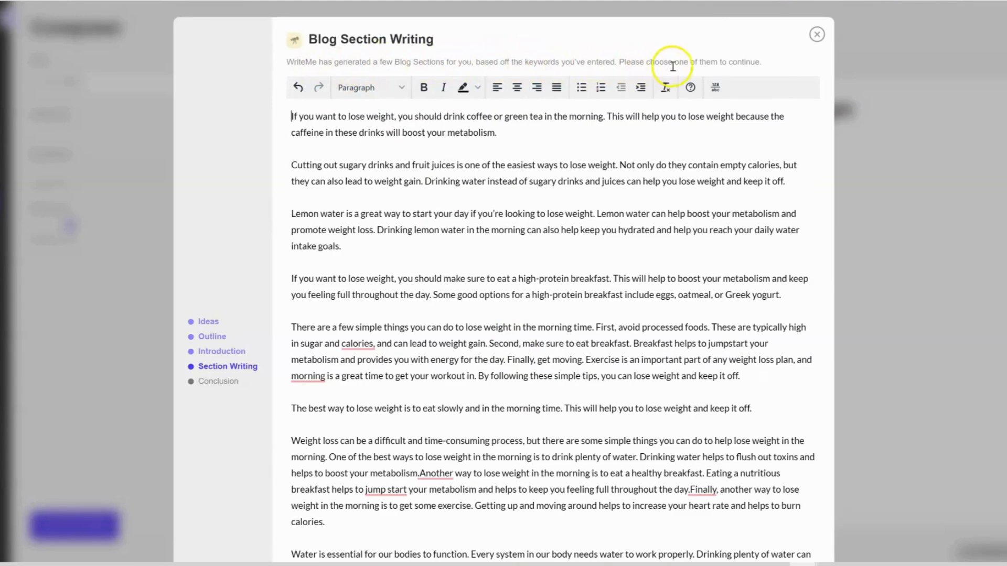
{"action": "scroll", "coordinate": [521, 391], "scroll_direction": "down", "scroll_amount": 9}
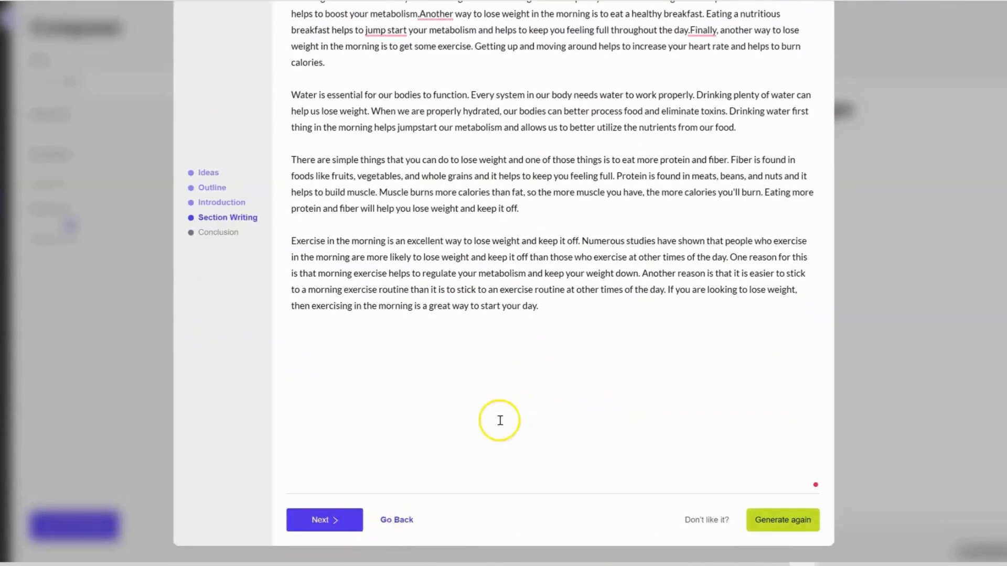
{"action": "scroll", "coordinate": [498, 420], "scroll_direction": "up", "scroll_amount": 10}
{"action": "left_click_drag", "start_coordinate": [287, 62], "coordinate": [770, 64]}
{"action": "scroll", "coordinate": [479, 108], "scroll_direction": "down", "scroll_amount": 5}
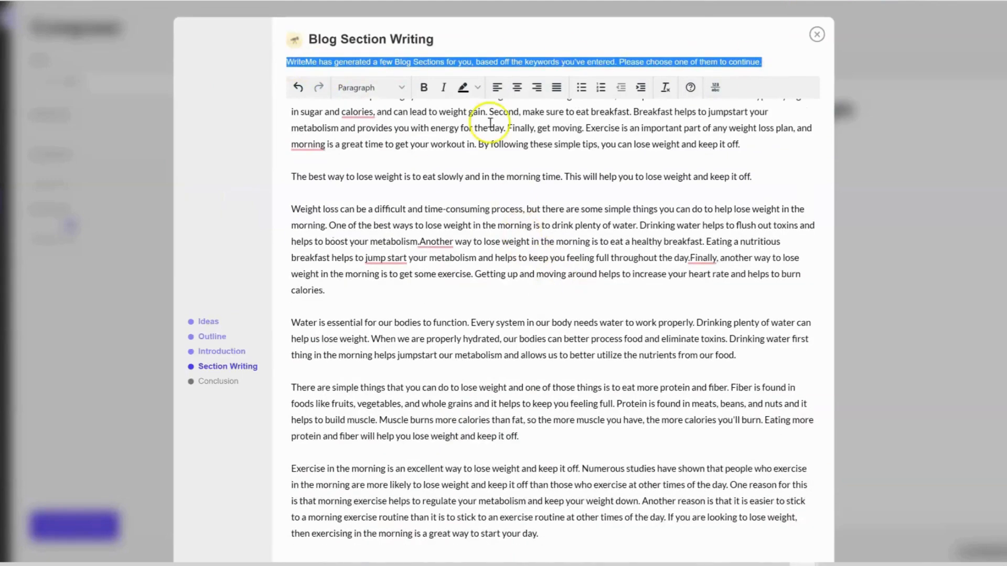
{"action": "scroll", "coordinate": [398, 369], "scroll_direction": "down", "scroll_amount": 2}
{"action": "scroll", "coordinate": [425, 357], "scroll_direction": "down", "scroll_amount": 3}
{"action": "scroll", "coordinate": [449, 318], "scroll_direction": "up", "scroll_amount": 9}
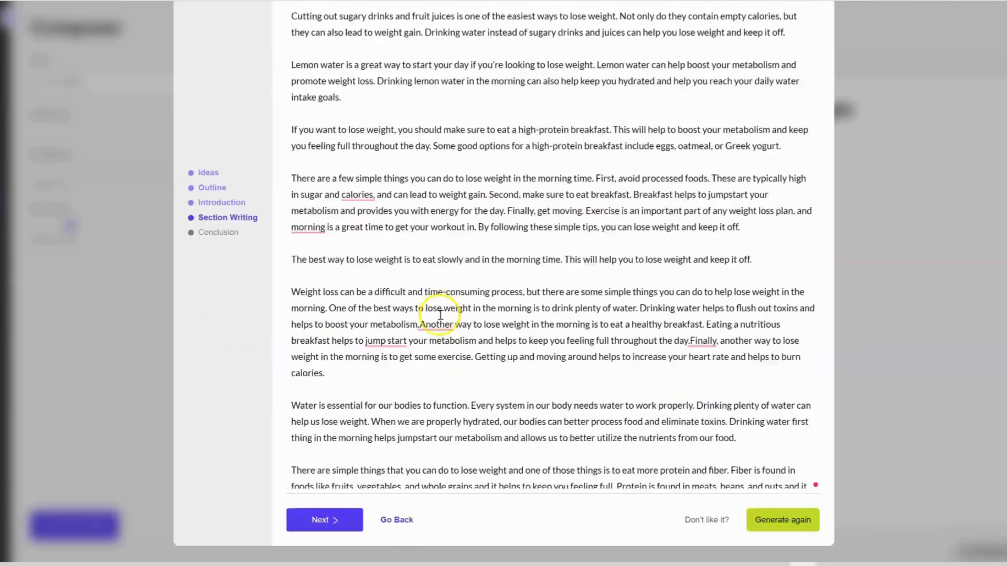
{"action": "scroll", "coordinate": [434, 318], "scroll_direction": "down", "scroll_amount": 9}
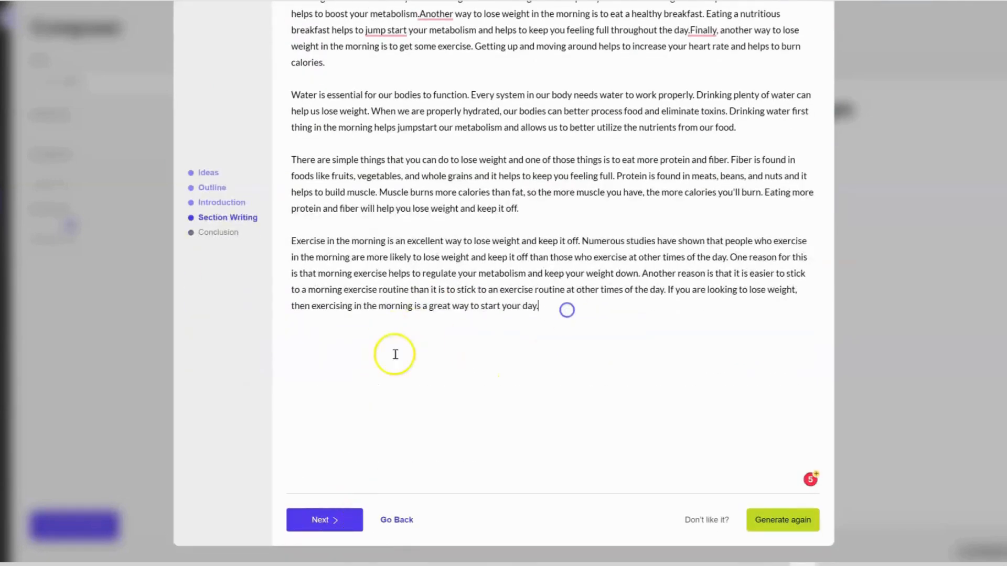
{"action": "scroll", "coordinate": [493, 341], "scroll_direction": "up", "scroll_amount": 6}
{"action": "scroll", "coordinate": [501, 327], "scroll_direction": "up", "scroll_amount": 3}
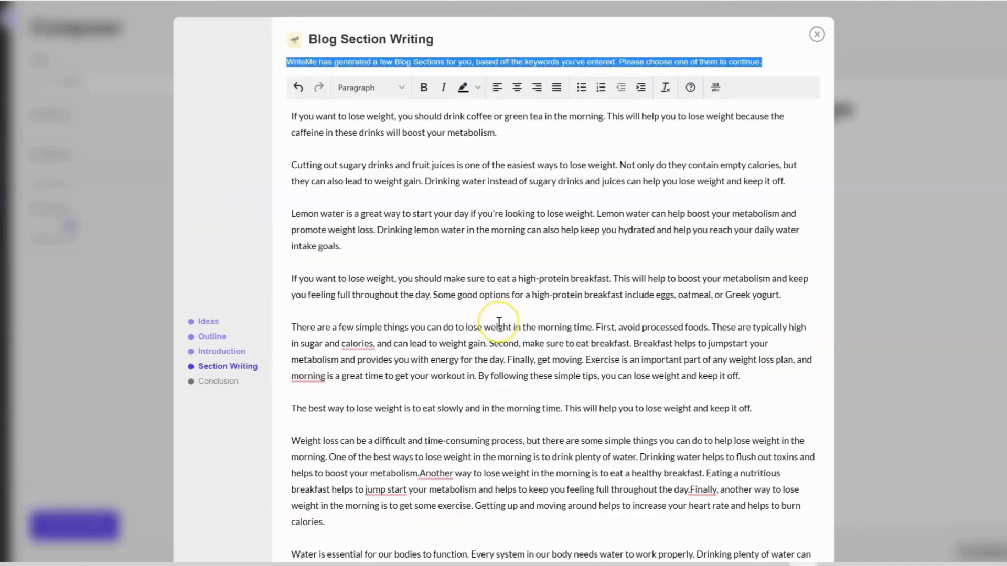
{"action": "scroll", "coordinate": [498, 322], "scroll_direction": "down", "scroll_amount": 6}
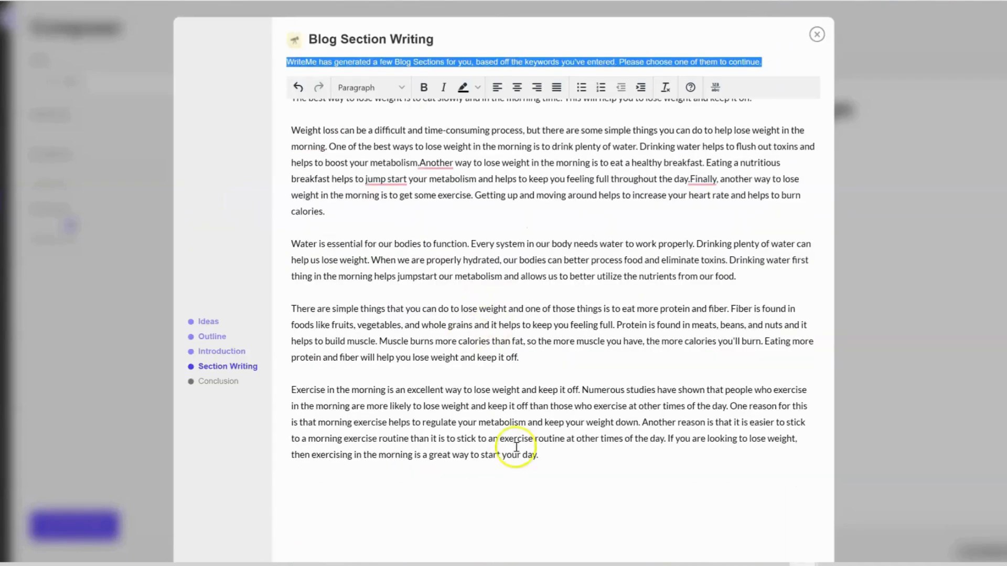
{"action": "scroll", "coordinate": [378, 430], "scroll_direction": "down", "scroll_amount": 3}
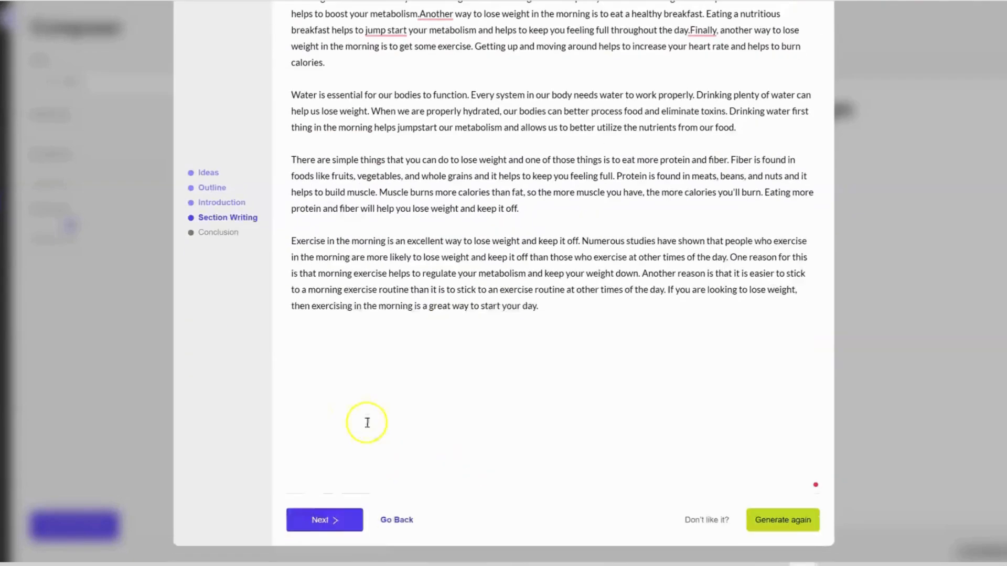
Continue to the blog conclusions, read through the first one, choose it, and finish the blog
{"action": "left_click", "coordinate": [337, 522]}
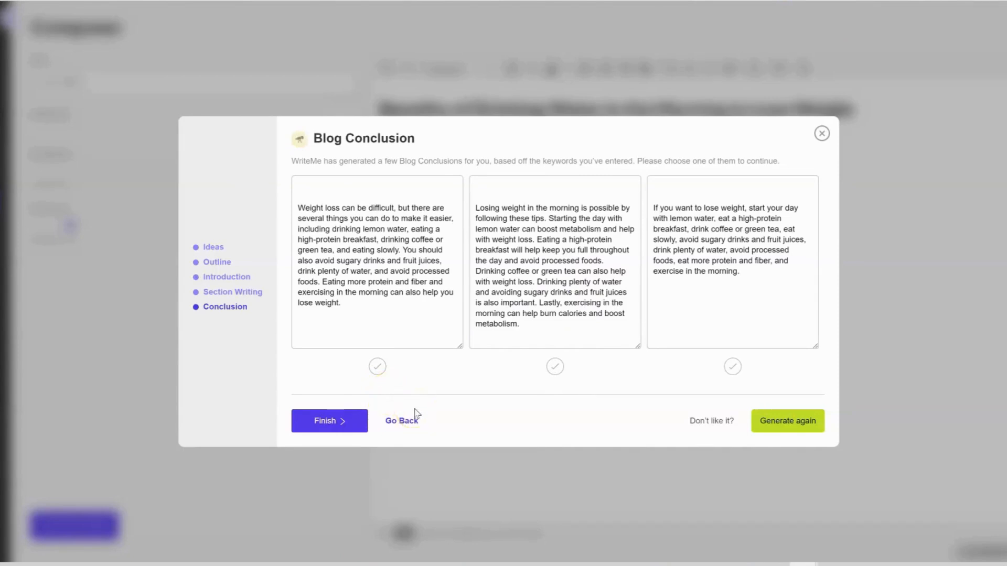
{"action": "left_click_drag", "start_coordinate": [347, 305], "coordinate": [337, 238]}
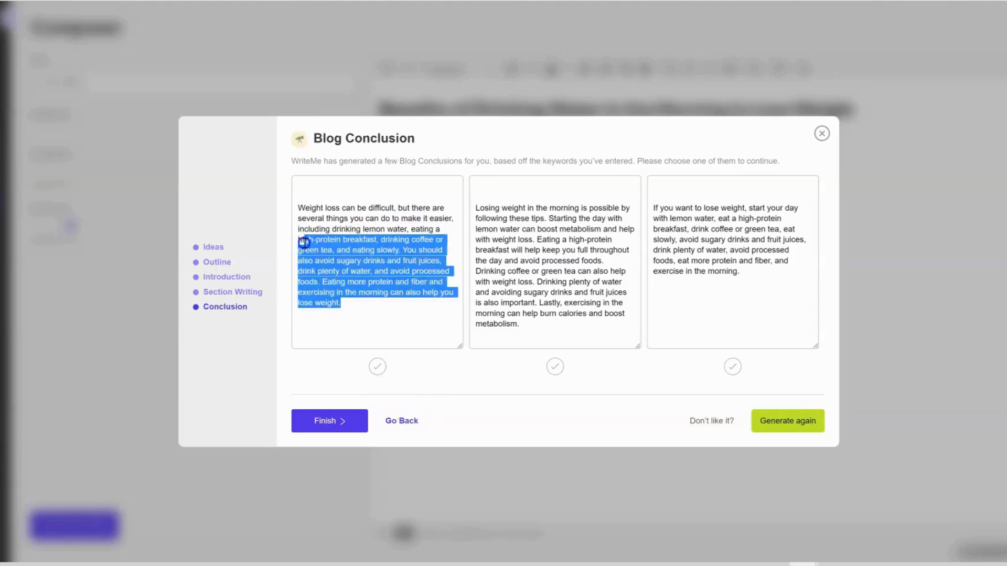
{"action": "left_click", "coordinate": [400, 319]}
{"action": "left_click_drag", "start_coordinate": [336, 305], "coordinate": [265, 175]}
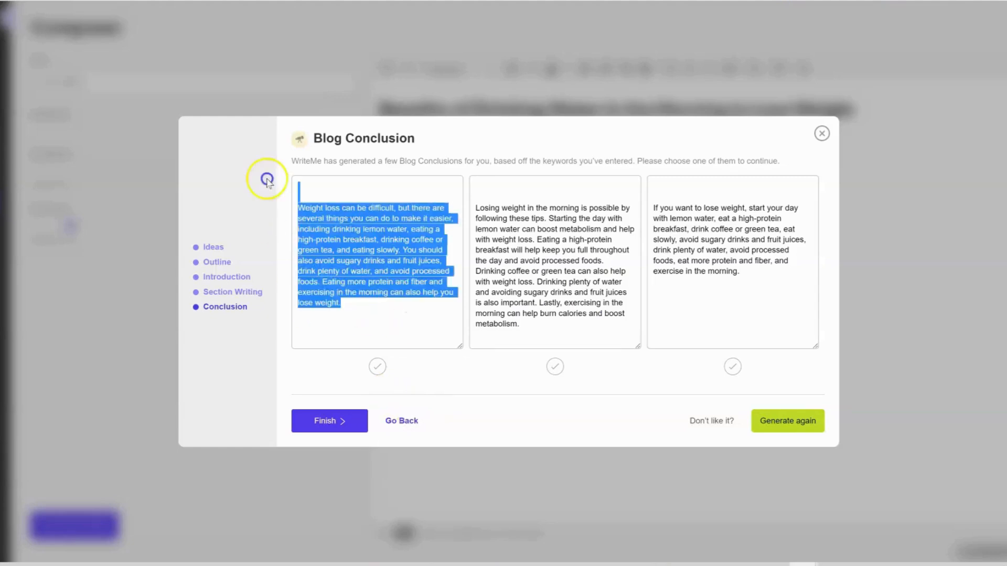
{"action": "left_click", "coordinate": [353, 306]}
{"action": "left_click_drag", "start_coordinate": [344, 301], "coordinate": [286, 197]}
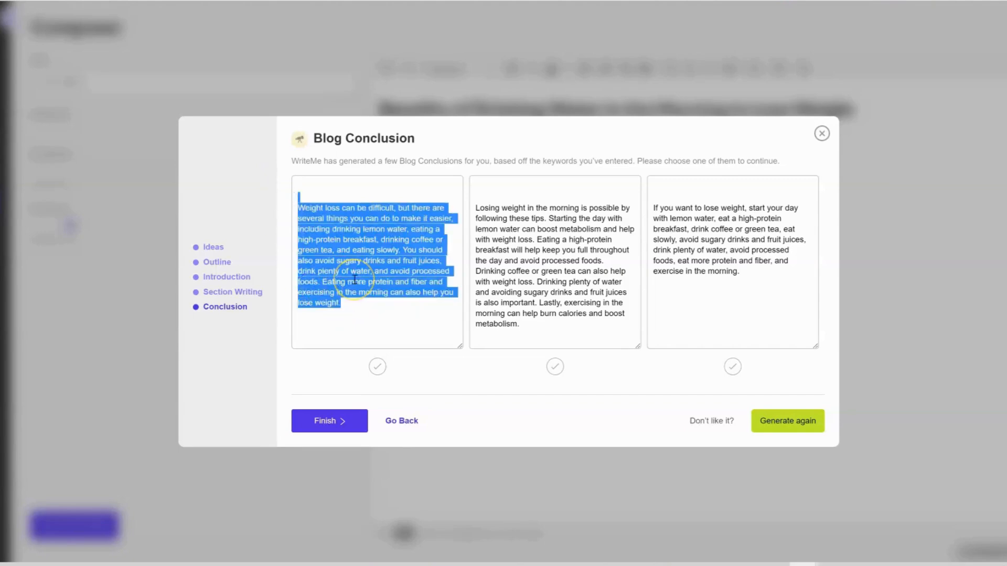
{"action": "left_click", "coordinate": [357, 306]}
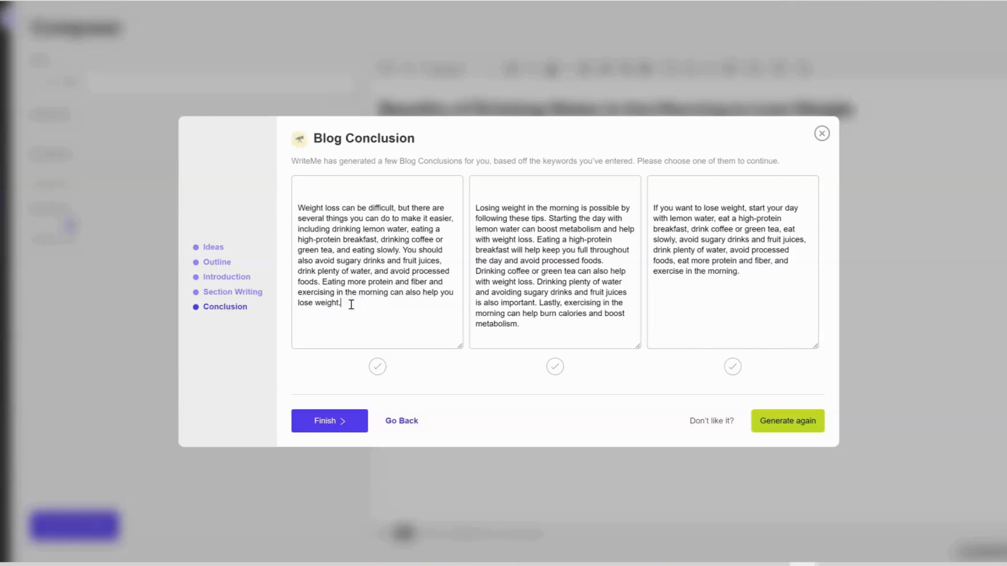
{"action": "left_click_drag", "start_coordinate": [352, 304], "coordinate": [294, 194]}
{"action": "left_click", "coordinate": [353, 305]}
{"action": "left_click_drag", "start_coordinate": [359, 306], "coordinate": [290, 202]}
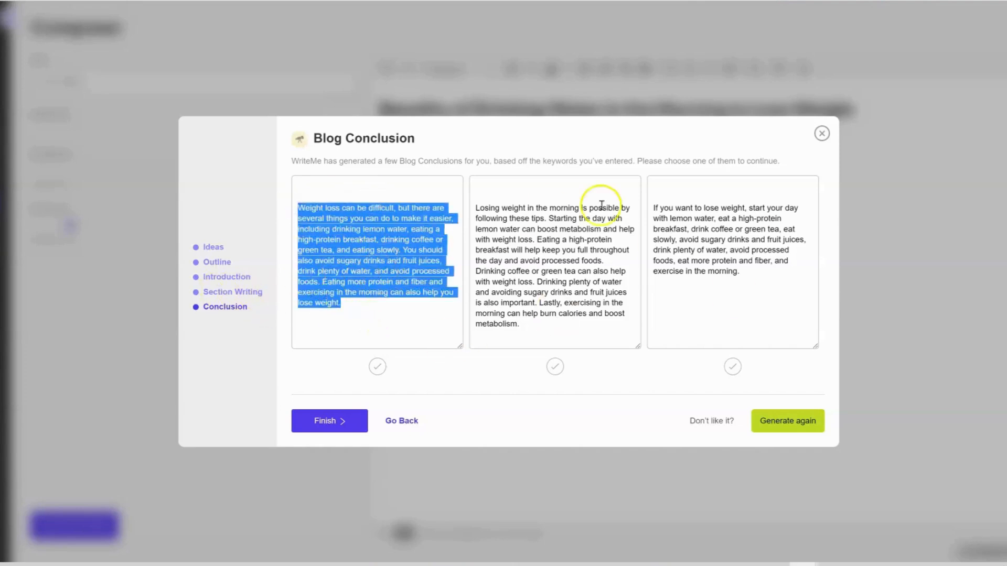
{"action": "left_click", "coordinate": [377, 367]}
{"action": "left_click", "coordinate": [335, 426]}
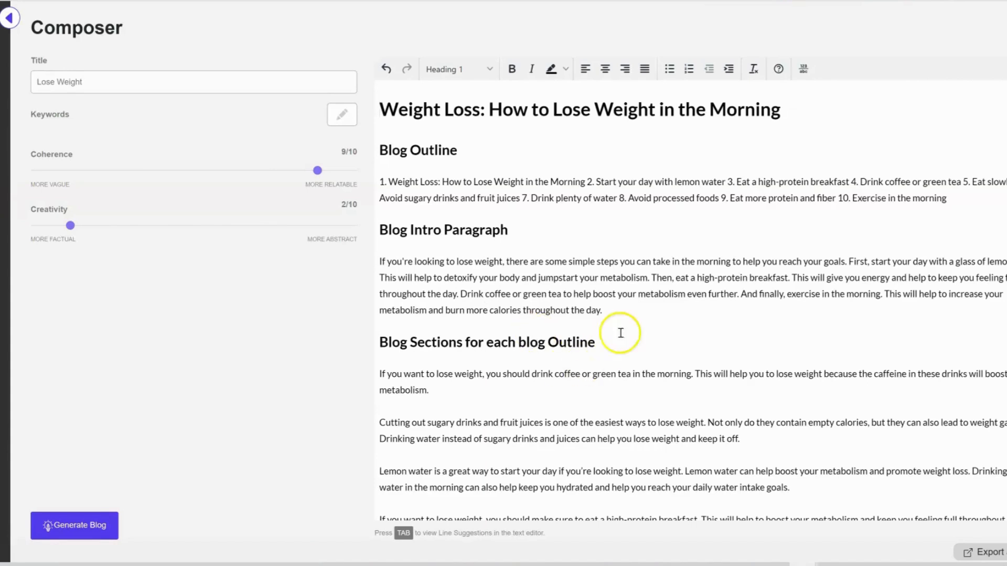
Compare the blog outline in the finished article with the section paragraphs generated beneath it
{"action": "left_click_drag", "start_coordinate": [966, 198], "coordinate": [449, 186]}
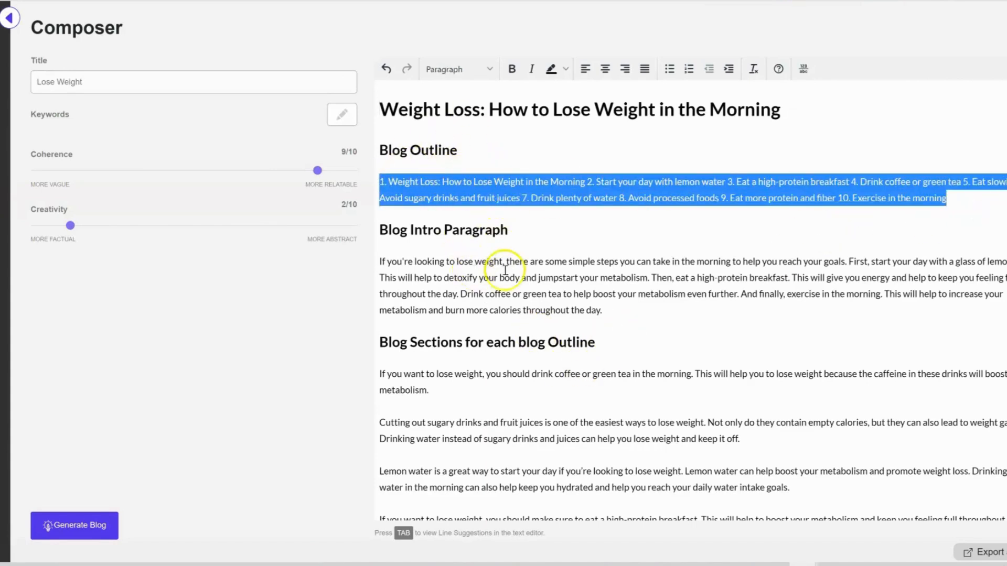
{"action": "scroll", "coordinate": [505, 270], "scroll_direction": "down", "scroll_amount": 1}
{"action": "scroll", "coordinate": [460, 281], "scroll_direction": "down", "scroll_amount": 2}
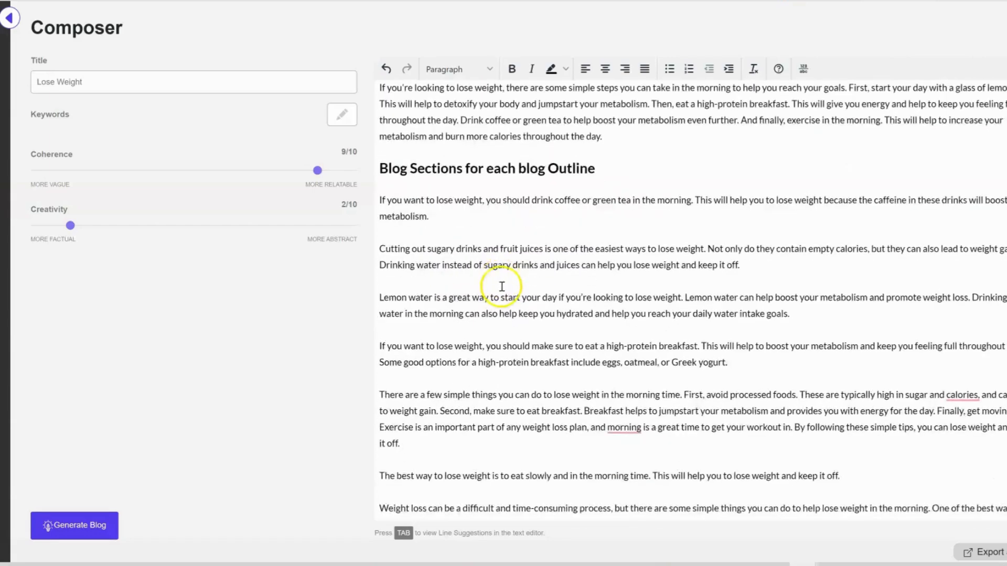
{"action": "scroll", "coordinate": [417, 236], "scroll_direction": "up", "scroll_amount": 3}
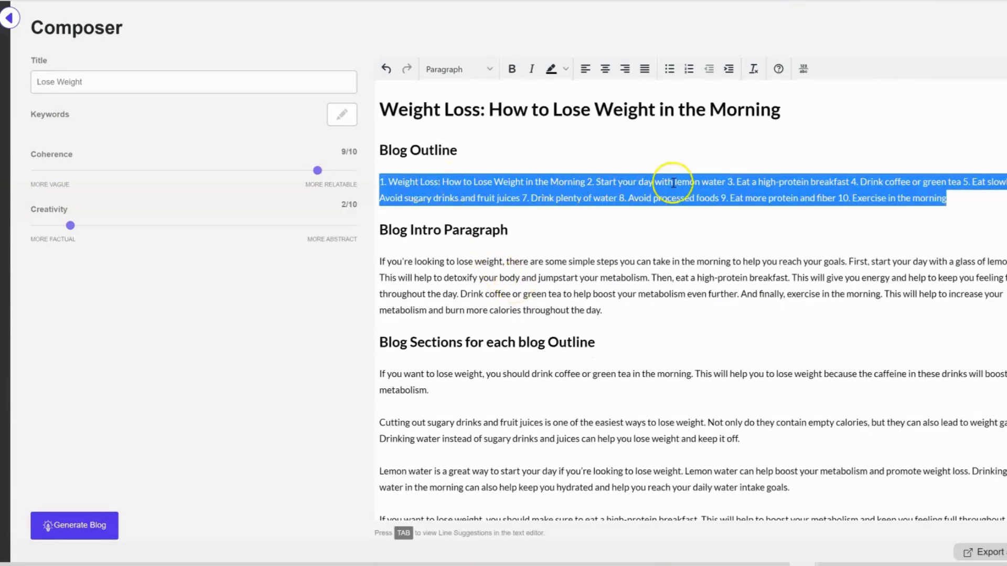
{"action": "scroll", "coordinate": [579, 299], "scroll_direction": "down", "scroll_amount": 3}
{"action": "scroll", "coordinate": [411, 247], "scroll_direction": "up", "scroll_amount": 3}
{"action": "scroll", "coordinate": [425, 314], "scroll_direction": "down", "scroll_amount": 3}
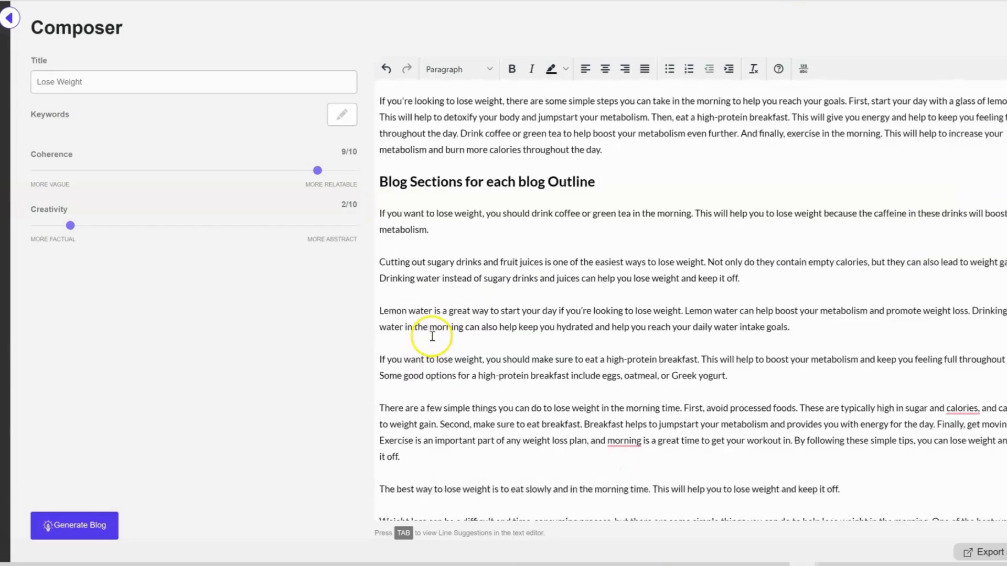
Insert the line "Drinking Lemon Water" directly above the section paragraph about lemon water
{"action": "left_click_drag", "start_coordinate": [380, 297], "coordinate": [438, 301]}
{"action": "left_click", "coordinate": [397, 284]}
{"action": "key", "text": "Return"}
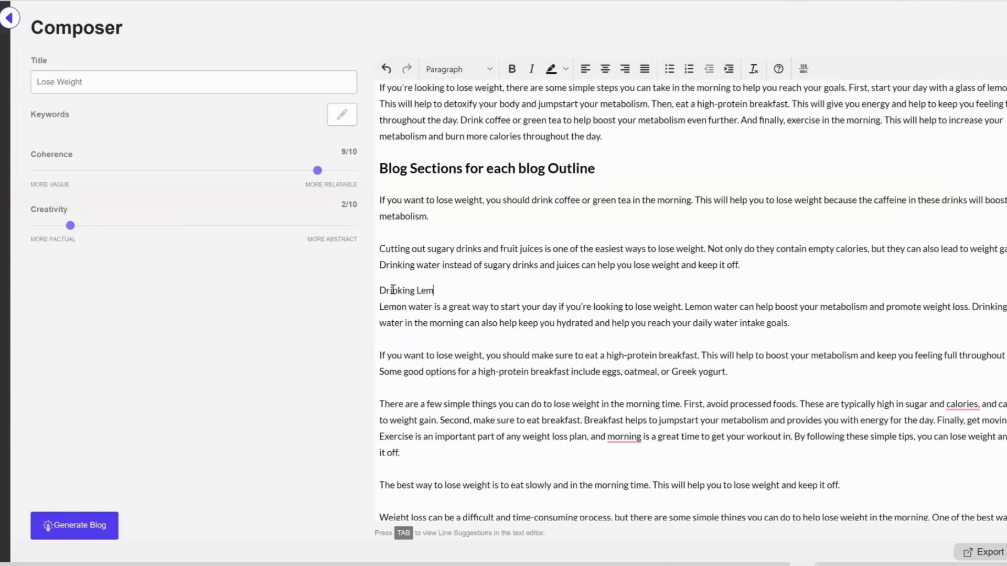
Try to format the "Drinking Lemon Water" line as Heading 2 and undo each attempt
{"action": "left_click", "coordinate": [490, 73]}
{"action": "left_click", "coordinate": [530, 128]}
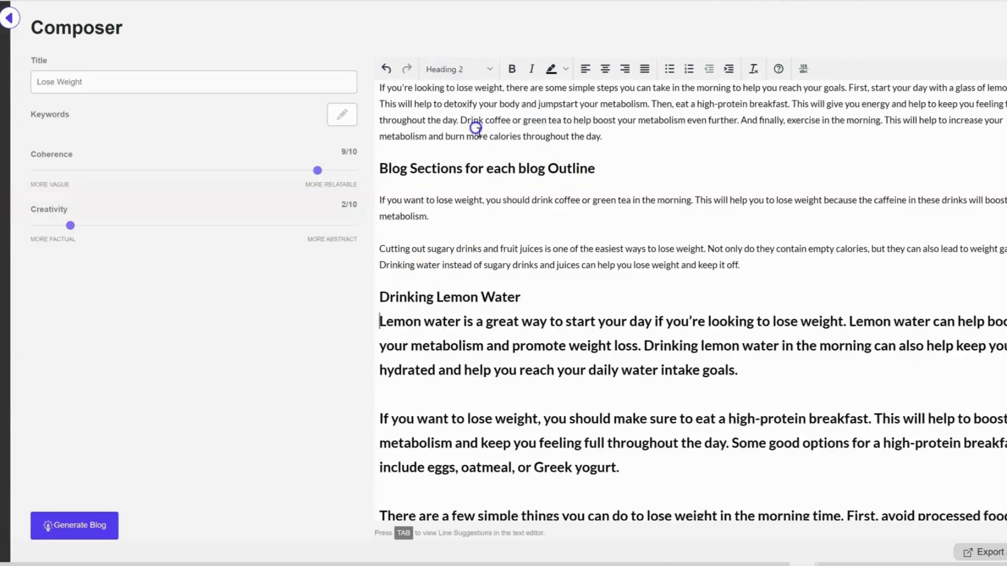
{"action": "left_click", "coordinate": [388, 70]}
{"action": "left_click_drag", "start_coordinate": [492, 292], "coordinate": [366, 292]}
{"action": "left_click", "coordinate": [483, 70]}
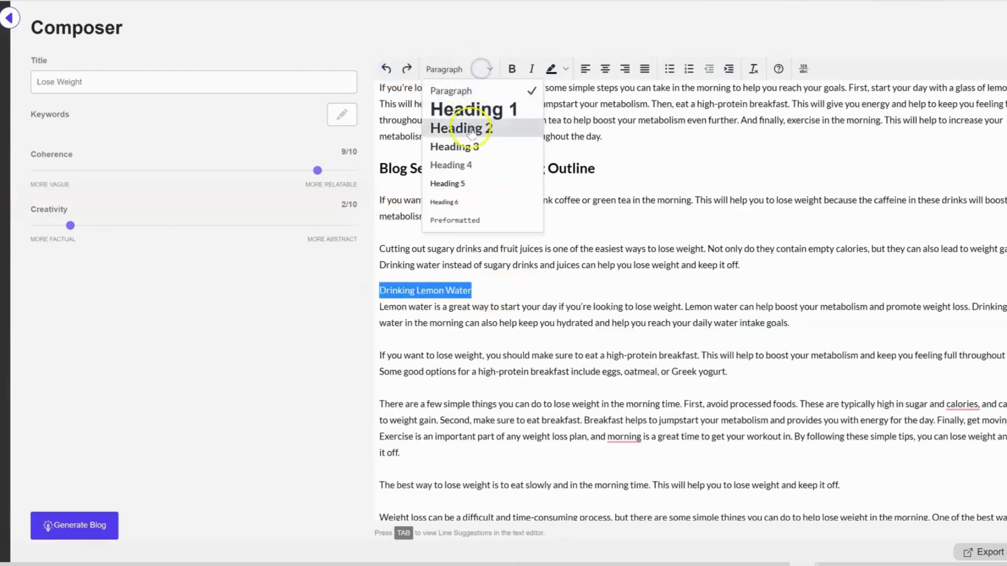
{"action": "left_click", "coordinate": [472, 130]}
{"action": "left_click", "coordinate": [388, 68]}
Separate "Drinking Lemon Water" from the text below with a paragraph break and format it as Heading 2
{"action": "left_click", "coordinate": [497, 289]}
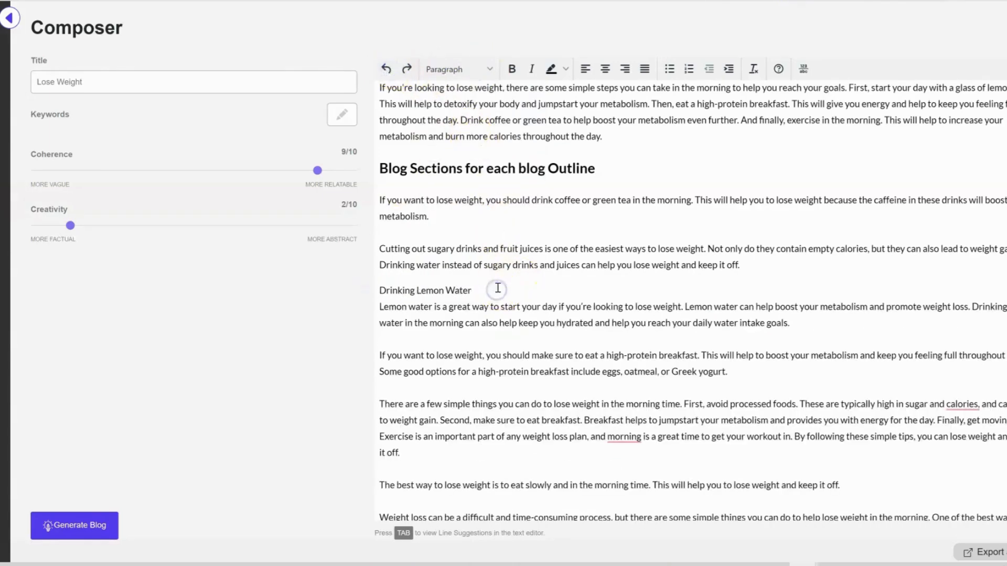
{"action": "key", "text": "Return"}
{"action": "triple_click", "coordinate": [479, 288]}
{"action": "left_click", "coordinate": [483, 69]}
{"action": "left_click", "coordinate": [477, 130]}
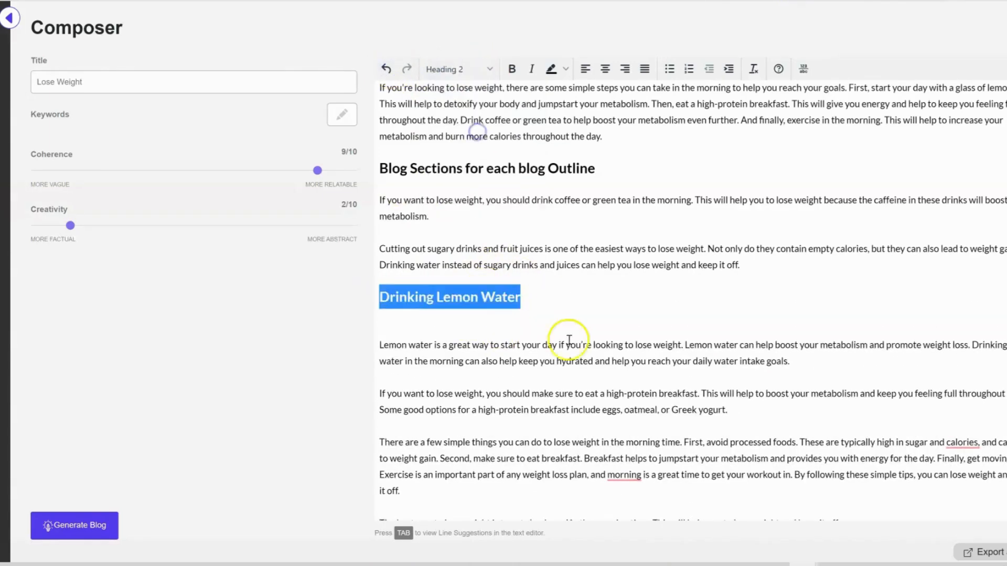
Try to remove the blank line below the "Drinking Lemon Water" heading and undo the attempt
{"action": "scroll", "coordinate": [569, 339], "scroll_direction": "down", "scroll_amount": 2}
{"action": "left_click", "coordinate": [399, 215]}
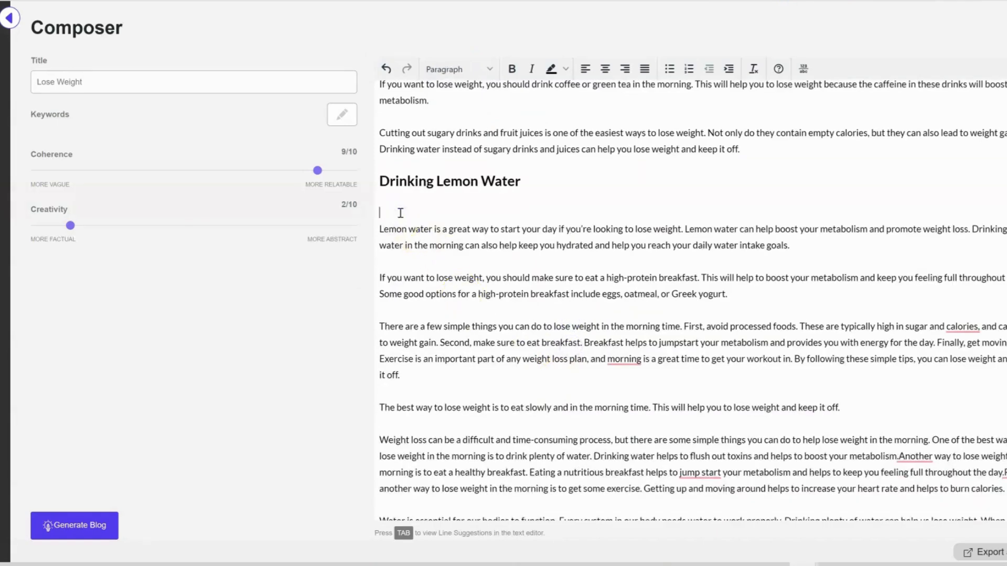
{"action": "key", "text": "BackSpace"}
{"action": "key", "text": "Delete"}
{"action": "key", "text": "Return"}
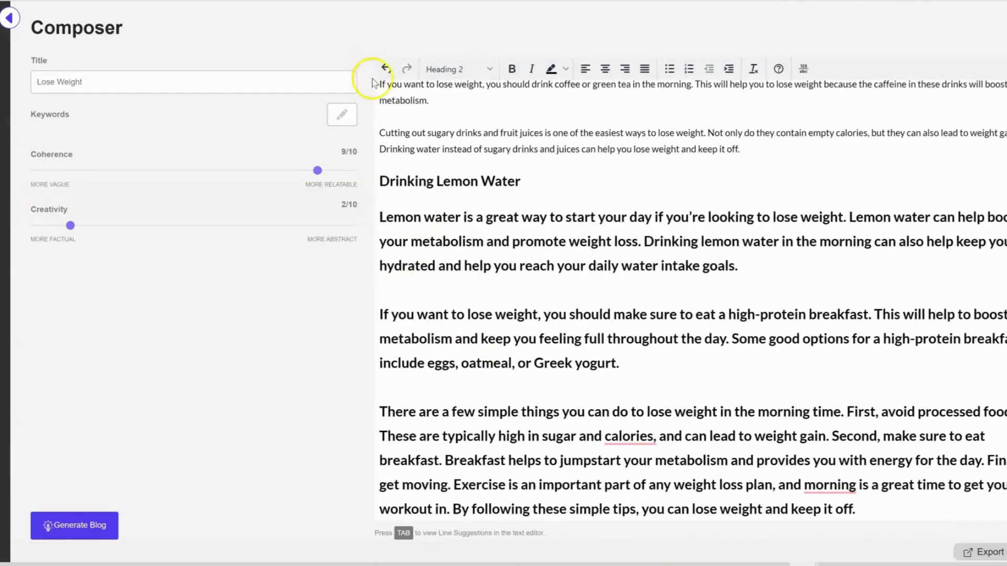
{"action": "left_click", "coordinate": [386, 68]}
{"action": "left_click", "coordinate": [386, 68]}
Insert "High Protein Breakfast" as its own paragraph above the section that recommends a high-protein breakfast
{"action": "scroll", "coordinate": [483, 314], "scroll_direction": "down", "scroll_amount": 3}
{"action": "scroll", "coordinate": [497, 319], "scroll_direction": "down", "scroll_amount": 2}
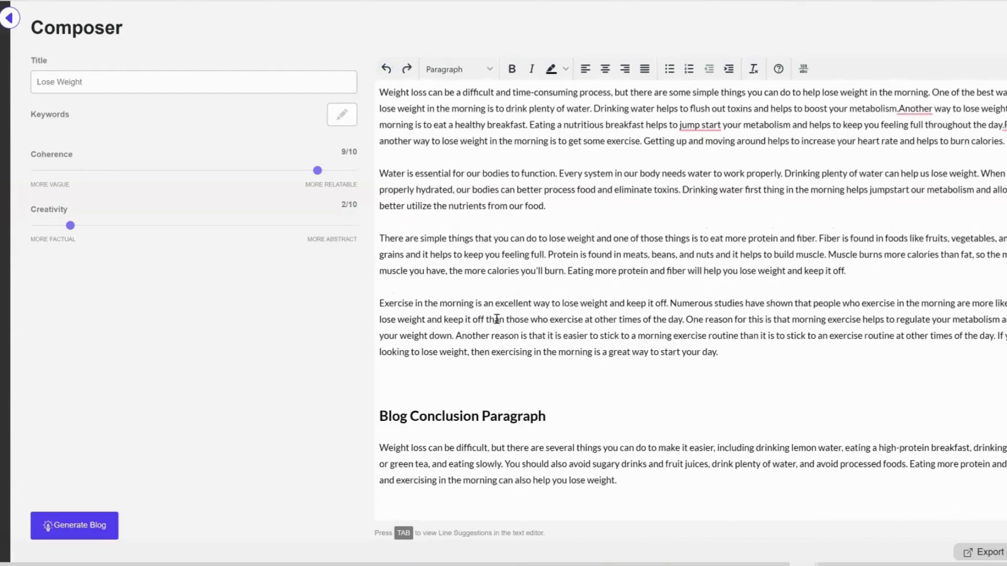
{"action": "scroll", "coordinate": [492, 317], "scroll_direction": "up", "scroll_amount": 7}
{"action": "scroll", "coordinate": [479, 329], "scroll_direction": "down", "scroll_amount": 2}
{"action": "scroll", "coordinate": [391, 373], "scroll_direction": "up", "scroll_amount": 4}
{"action": "scroll", "coordinate": [416, 328], "scroll_direction": "up", "scroll_amount": 1}
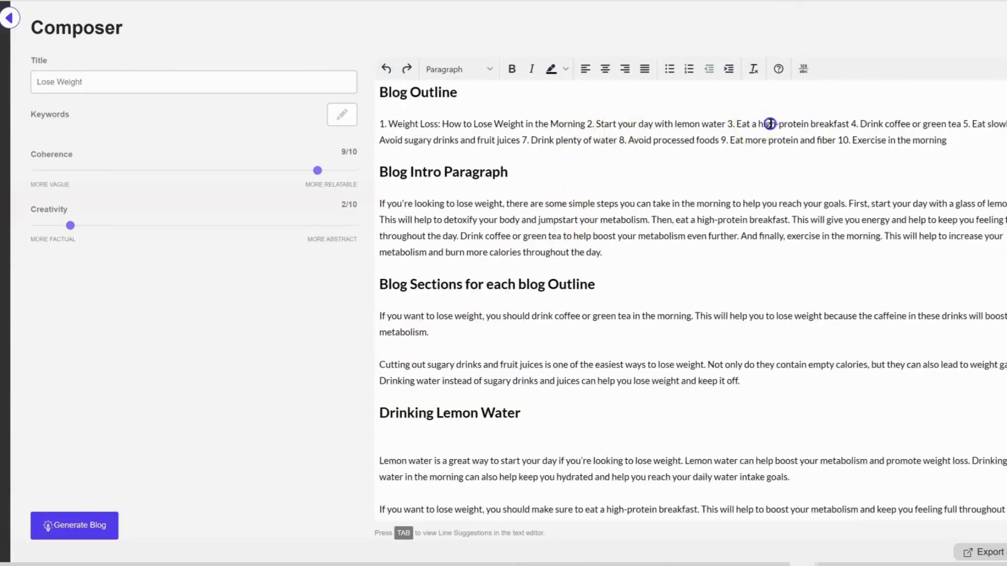
{"action": "scroll", "coordinate": [564, 329], "scroll_direction": "down", "scroll_amount": 3}
{"action": "key", "text": "Return"}
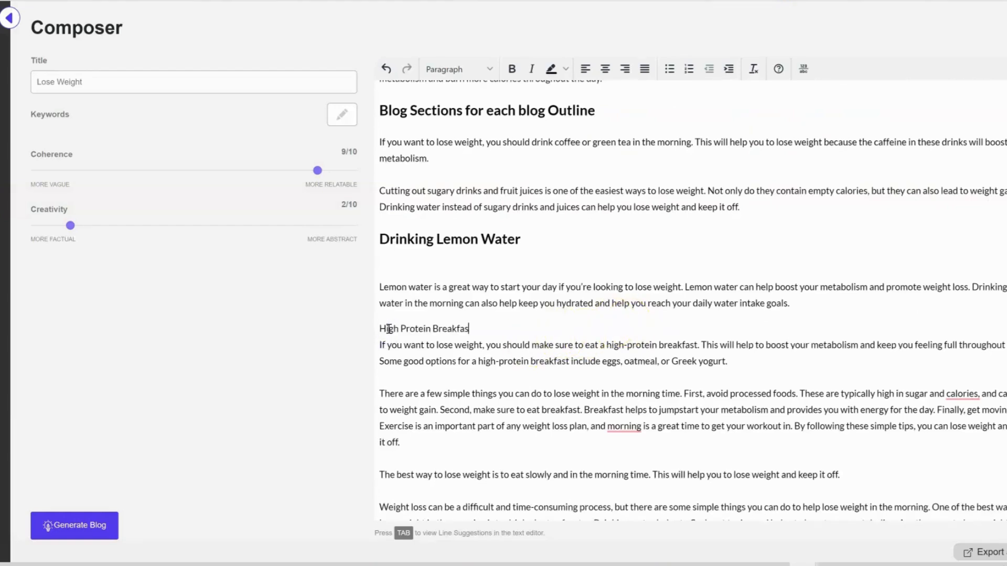
{"action": "type", "text": "t"}
{"action": "key", "text": "Return"}
Format the "High Protein Breakfast" line as Heading 2
{"action": "triple_click", "coordinate": [388, 329]}
{"action": "left_click", "coordinate": [479, 71]}
{"action": "left_click", "coordinate": [467, 130]}
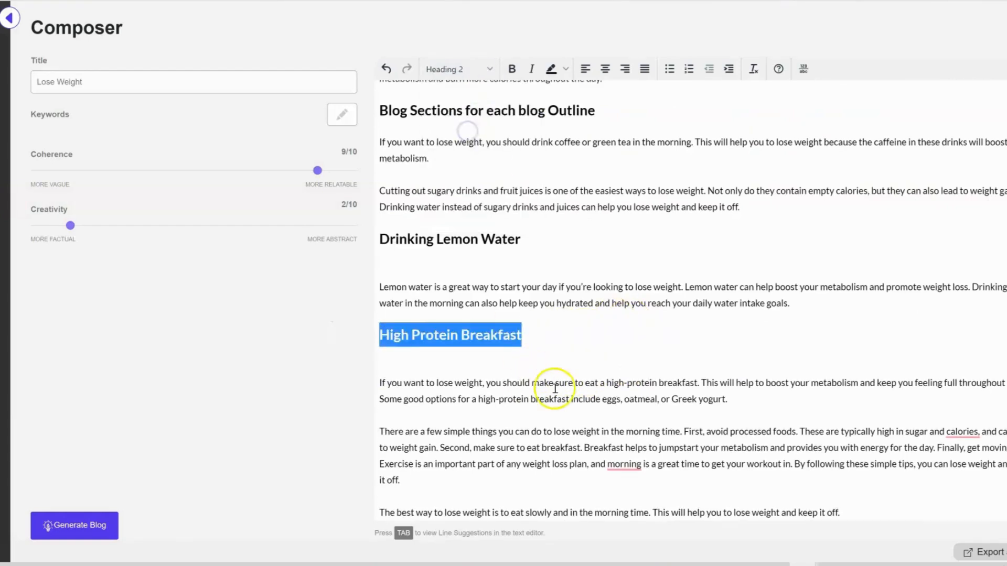
{"action": "left_click", "coordinate": [555, 388]}
Review the two added section headings and compare them with the full blog outline at the start of the article
{"action": "scroll", "coordinate": [555, 392], "scroll_direction": "up", "scroll_amount": 1}
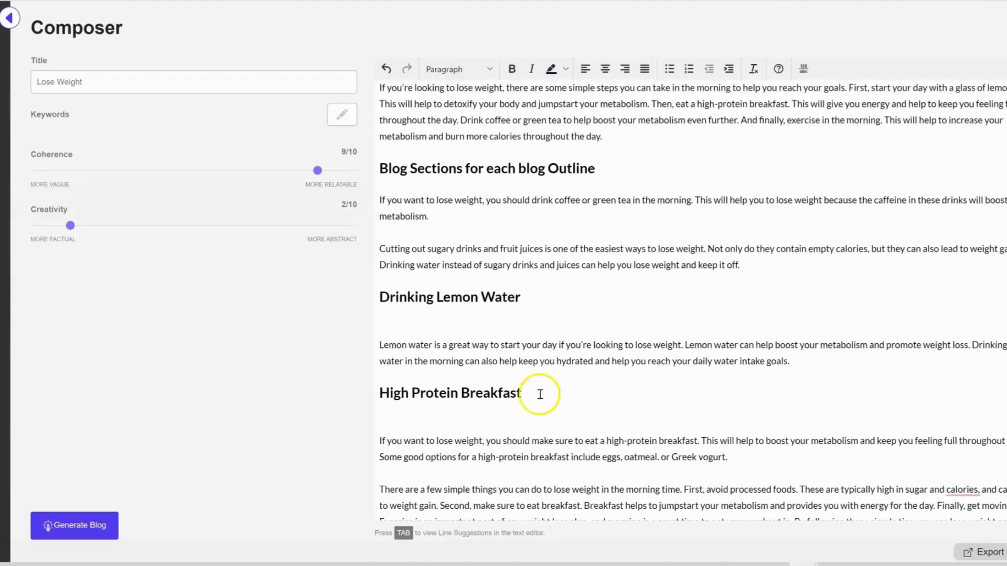
{"action": "left_click_drag", "start_coordinate": [528, 397], "coordinate": [292, 386]}
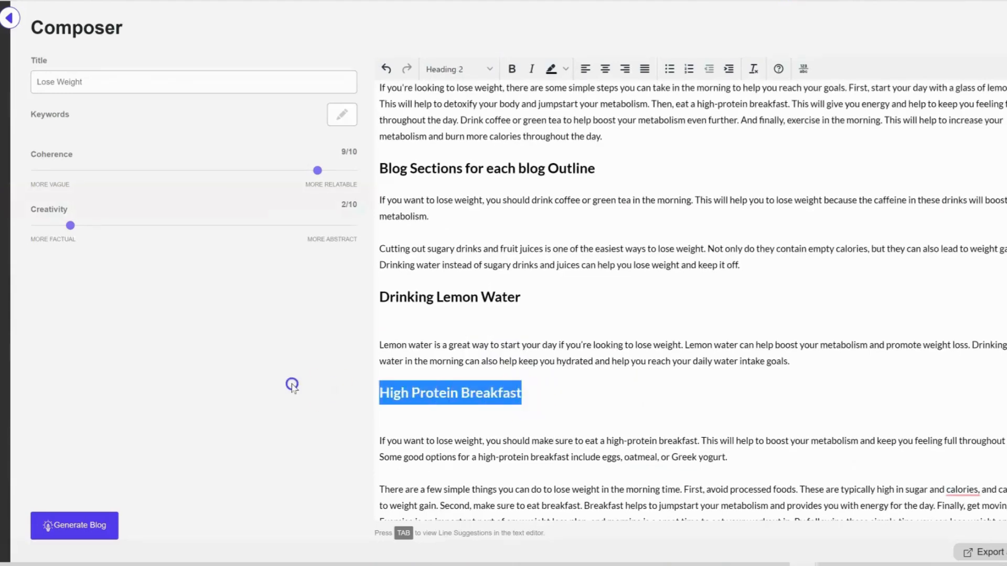
{"action": "left_click_drag", "start_coordinate": [519, 295], "coordinate": [328, 292]}
{"action": "scroll", "coordinate": [592, 393], "scroll_direction": "down", "scroll_amount": 2}
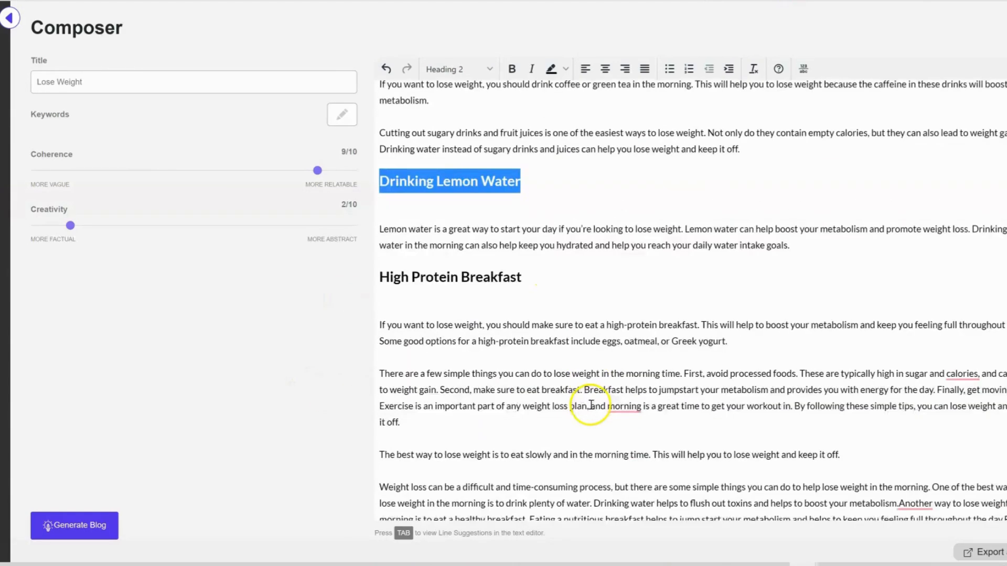
{"action": "scroll", "coordinate": [589, 404], "scroll_direction": "up", "scroll_amount": 5}
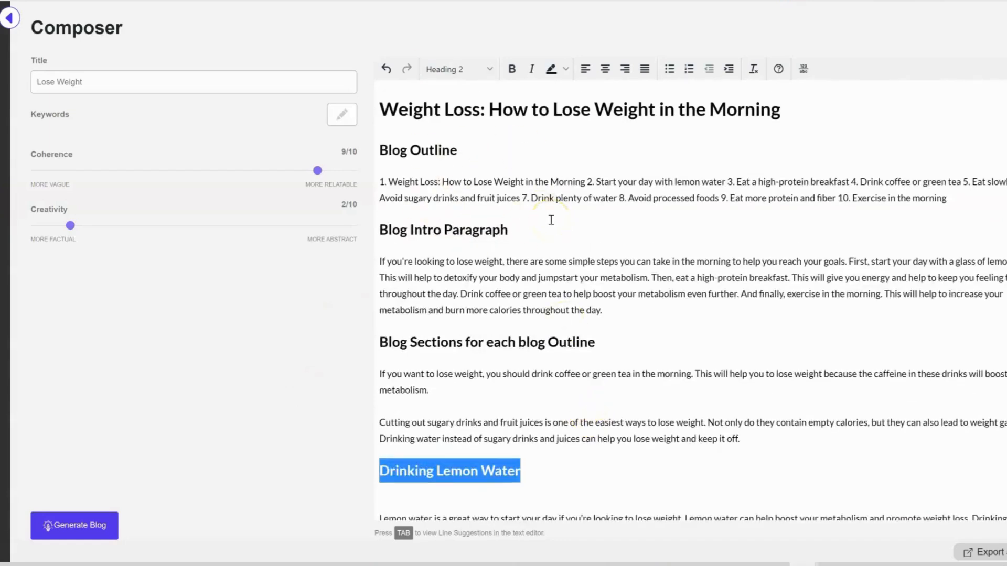
{"action": "left_click", "coordinate": [380, 180]}
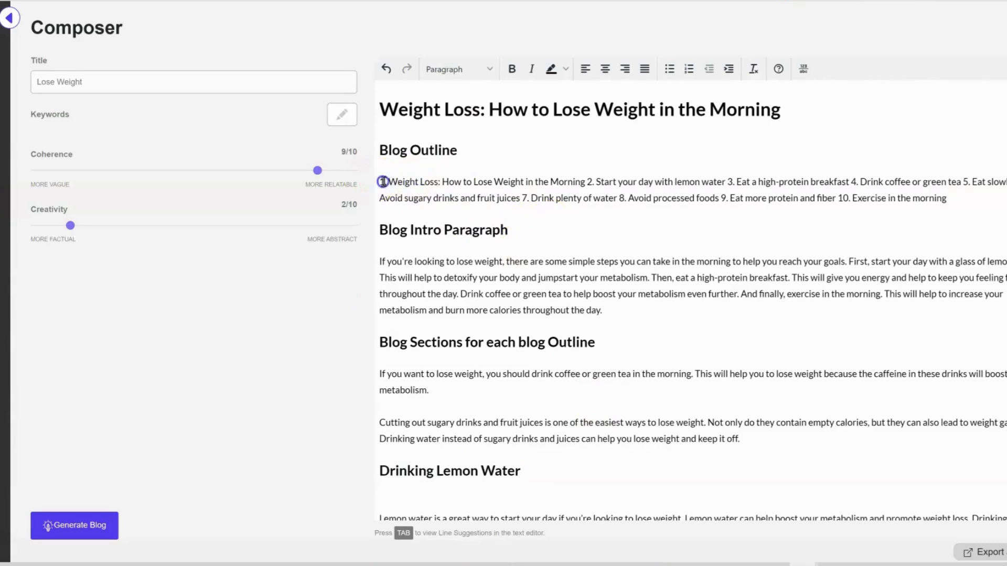
{"action": "left_click_drag", "start_coordinate": [383, 182], "coordinate": [994, 202]}
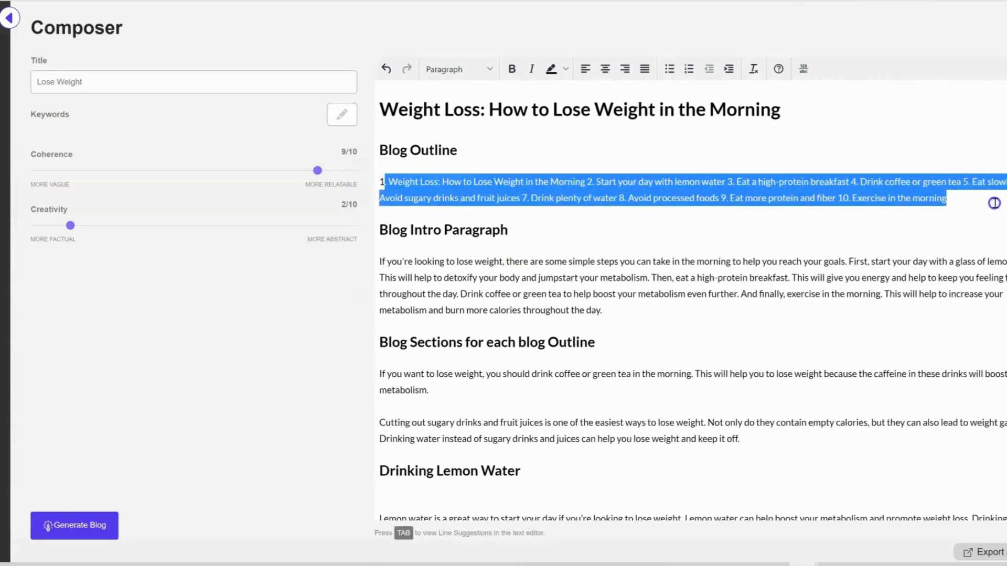
{"action": "left_click", "coordinate": [383, 184]}
{"action": "left_click_drag", "start_coordinate": [381, 182], "coordinate": [947, 199]}
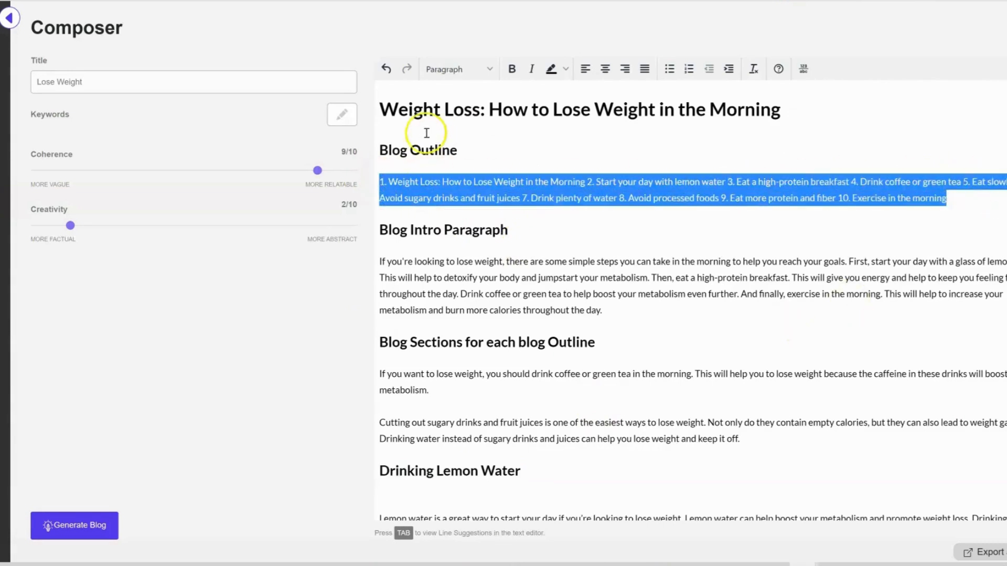
Examine the remaining section paragraphs after "High Protein Breakfast" for missing headings and their match with the outline
{"action": "scroll", "coordinate": [741, 225], "scroll_direction": "down", "scroll_amount": 10}
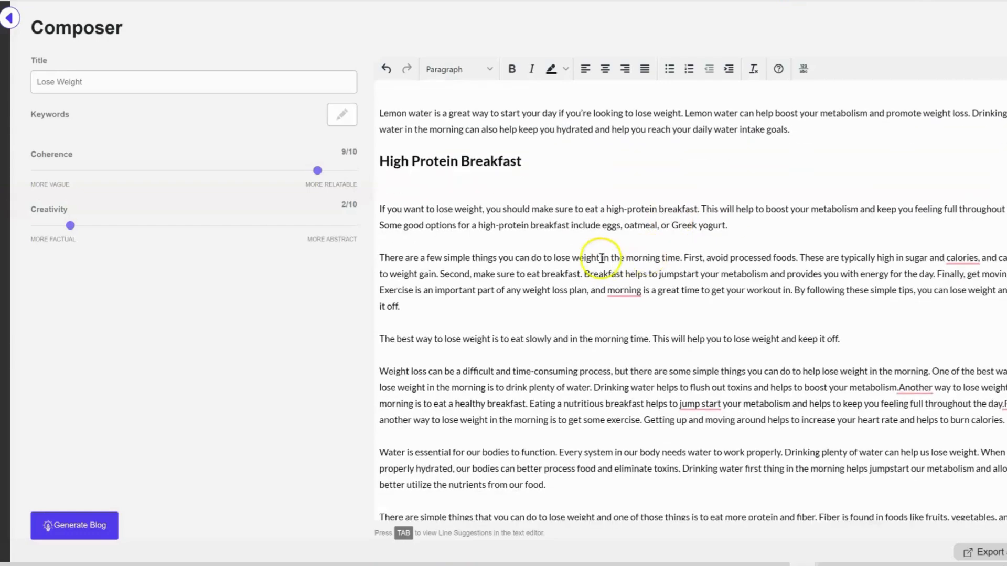
{"action": "left_click_drag", "start_coordinate": [400, 256], "coordinate": [544, 255]}
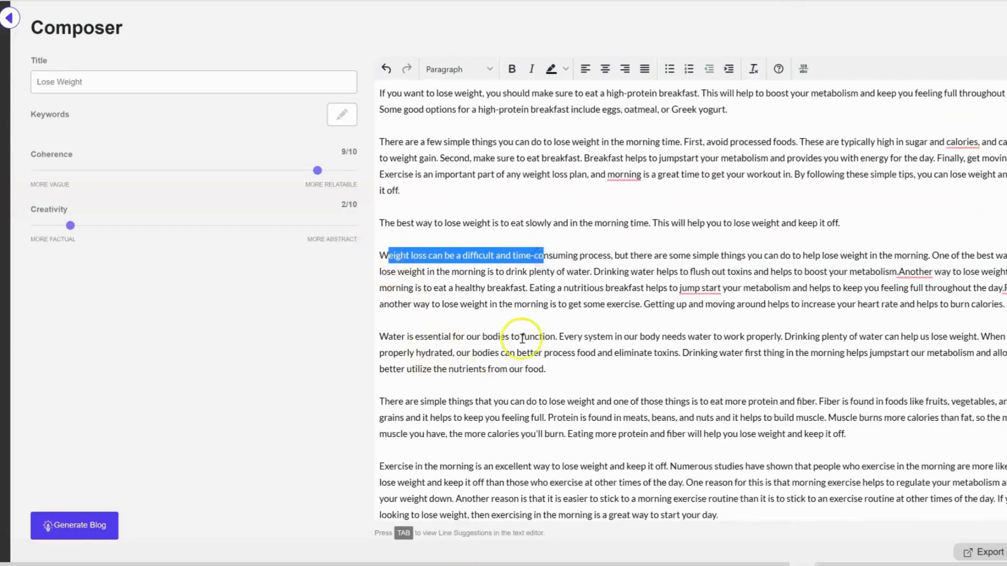
{"action": "scroll", "coordinate": [461, 285], "scroll_direction": "down", "scroll_amount": 4}
{"action": "scroll", "coordinate": [519, 285], "scroll_direction": "up", "scroll_amount": 3}
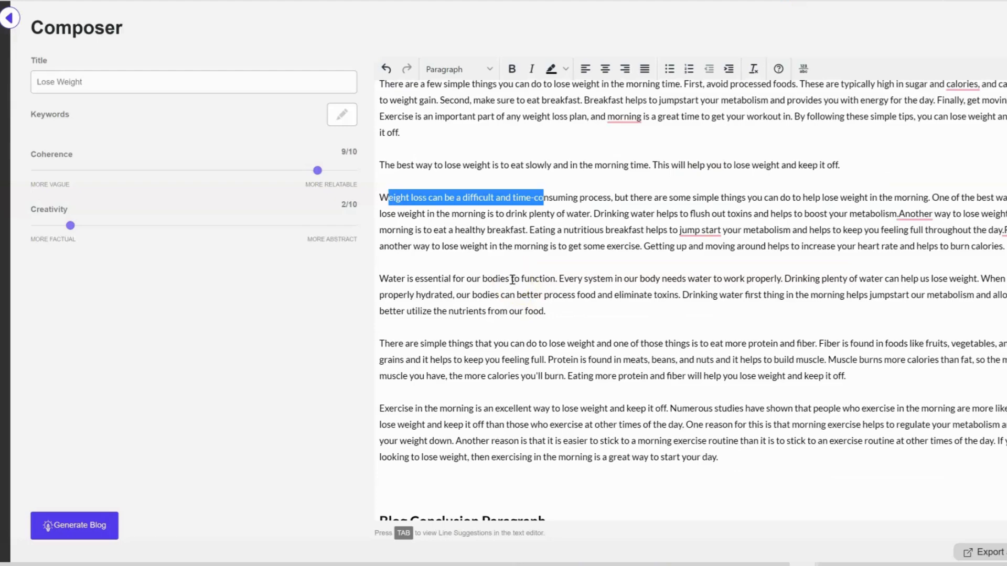
{"action": "scroll", "coordinate": [564, 289], "scroll_direction": "up", "scroll_amount": 5}
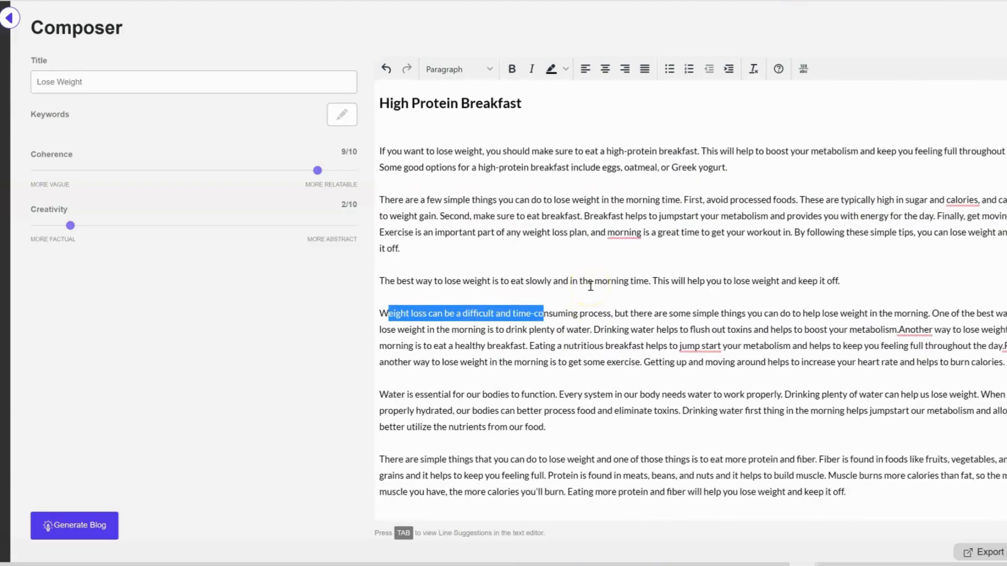
{"action": "scroll", "coordinate": [590, 286], "scroll_direction": "up", "scroll_amount": 3}
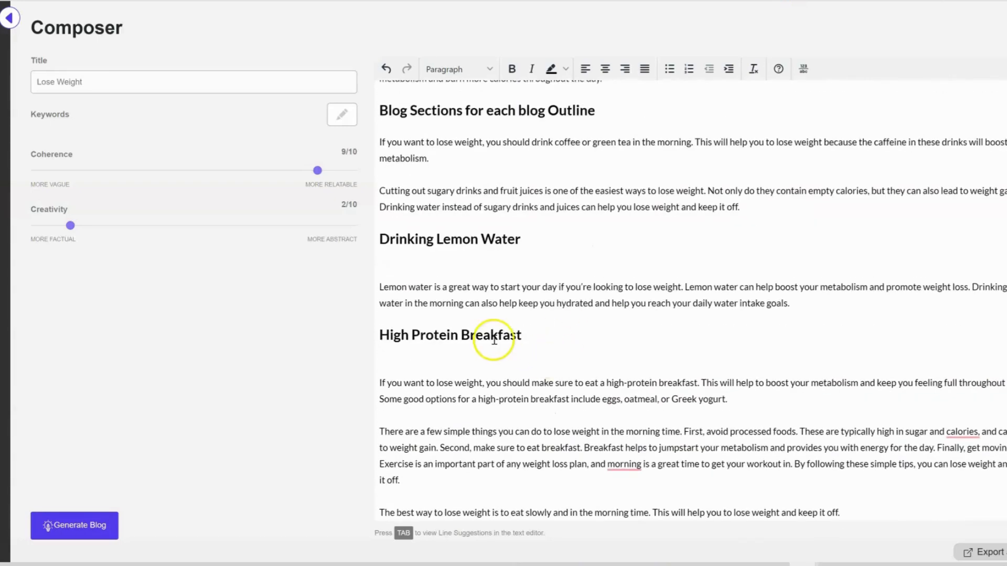
{"action": "scroll", "coordinate": [521, 335], "scroll_direction": "down", "scroll_amount": 4}
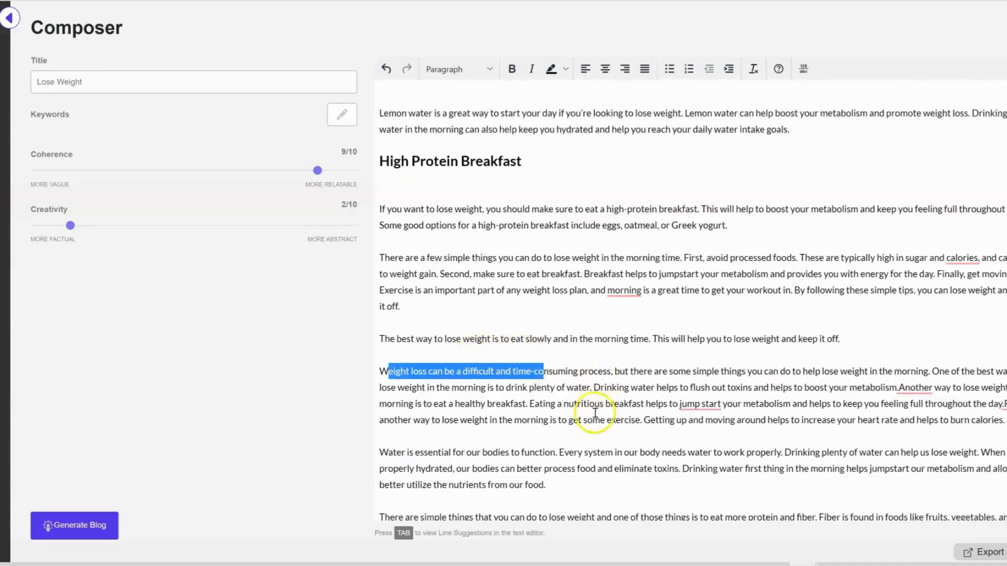
Shorten the "Blog Conclusion Paragraph" heading to "Conclusion"
{"action": "scroll", "coordinate": [596, 408], "scroll_direction": "down", "scroll_amount": 5}
{"action": "scroll", "coordinate": [601, 316], "scroll_direction": "down", "scroll_amount": 1}
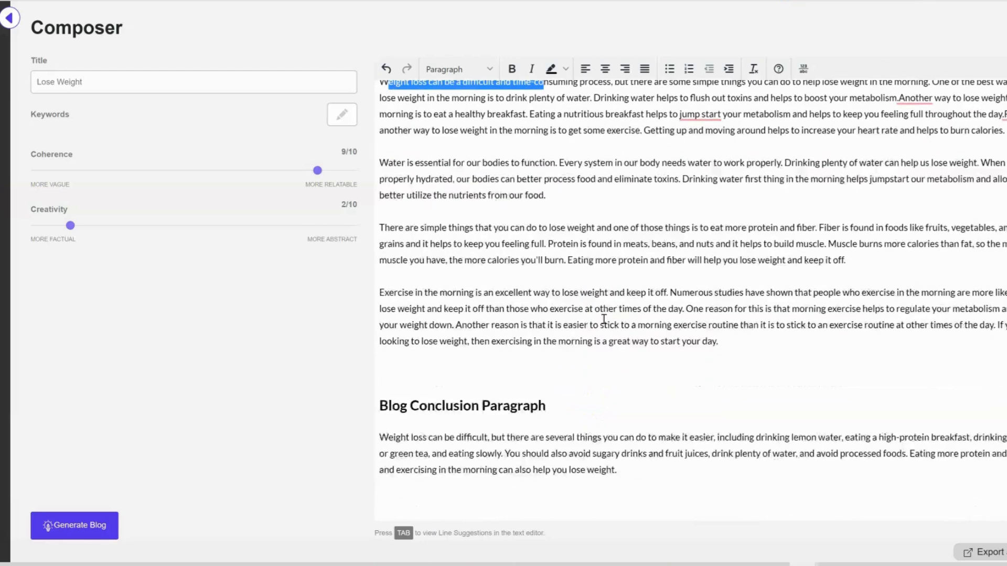
{"action": "scroll", "coordinate": [603, 319], "scroll_direction": "up", "scroll_amount": 2}
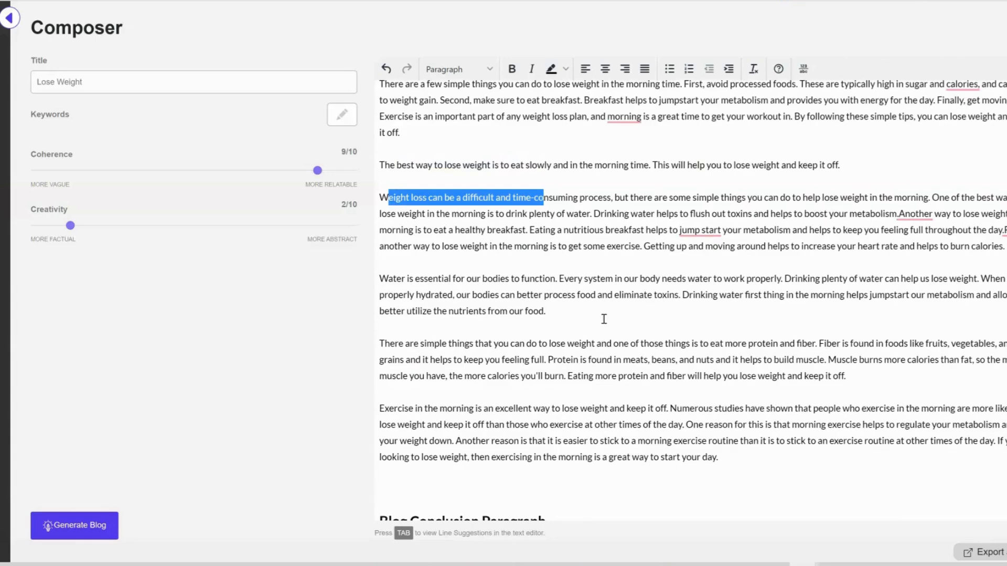
{"action": "scroll", "coordinate": [604, 319], "scroll_direction": "down", "scroll_amount": 4}
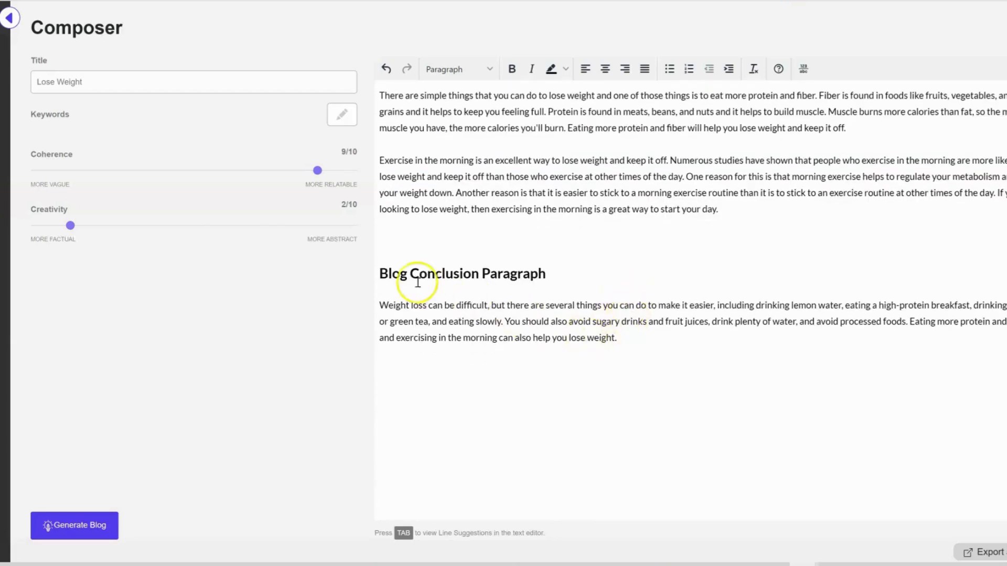
{"action": "left_click_drag", "start_coordinate": [548, 274], "coordinate": [300, 274]}
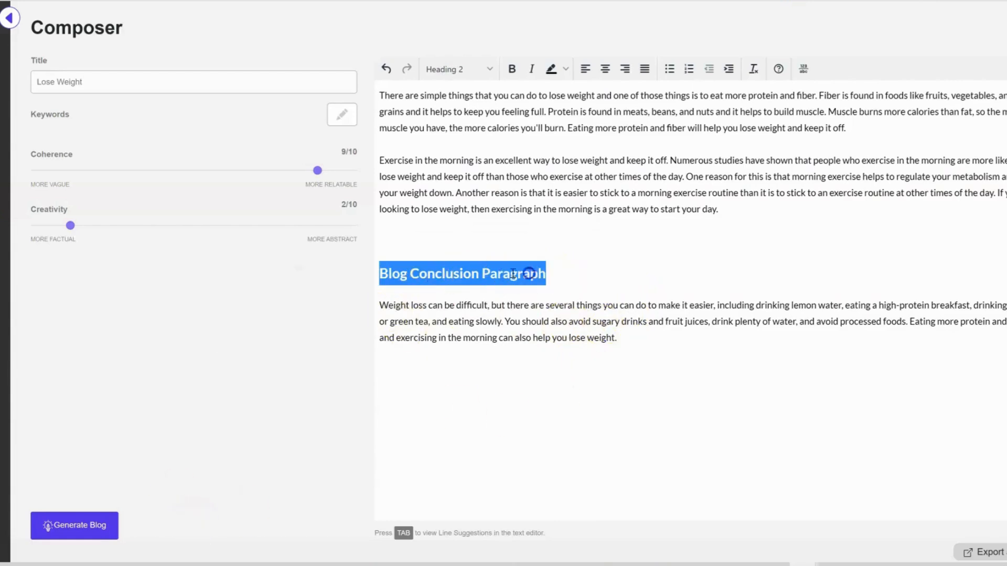
{"action": "left_click", "coordinate": [457, 273]}
{"action": "left_click", "coordinate": [477, 319]}
{"action": "left_click_drag", "start_coordinate": [546, 273], "coordinate": [485, 277]}
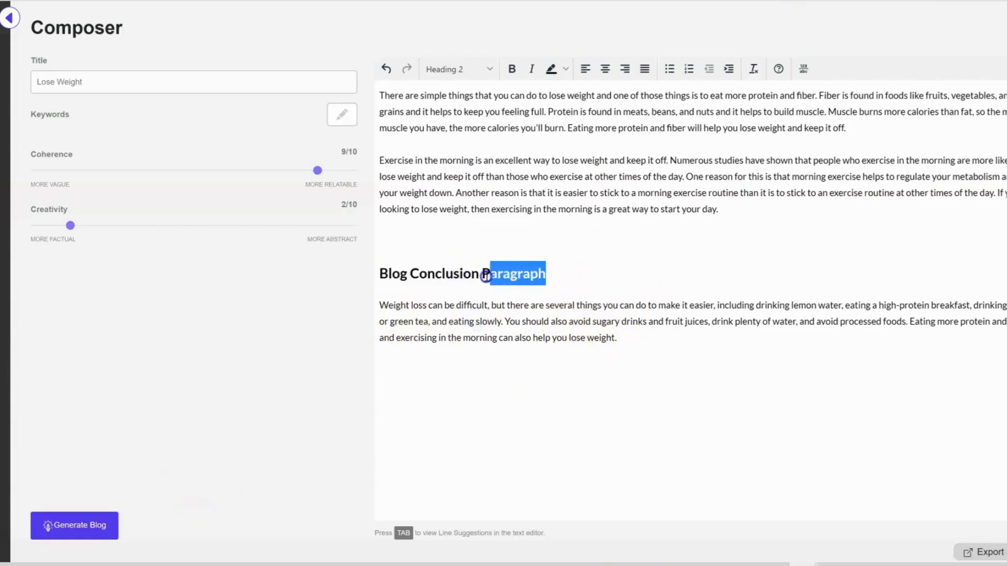
{"action": "key", "text": "BackSpace"}
{"action": "left_click_drag", "start_coordinate": [411, 274], "coordinate": [375, 274]}
{"action": "key", "text": "BackSpace"}
{"action": "left_click", "coordinate": [476, 305]}
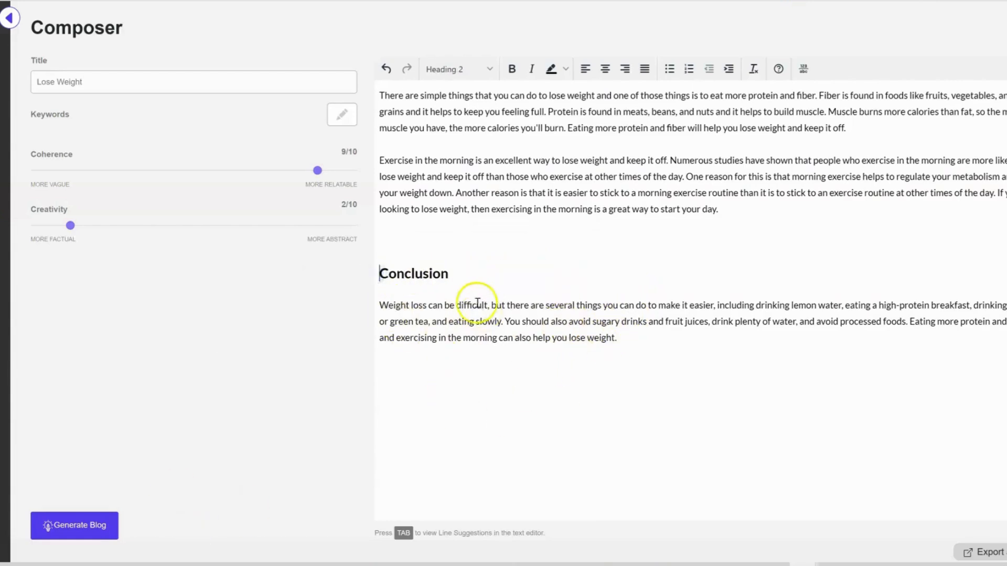
Compare the blog outline items with the section paragraphs on protein and fiber and on morning exercise
{"action": "scroll", "coordinate": [534, 362], "scroll_direction": "up", "scroll_amount": 3}
{"action": "scroll", "coordinate": [533, 361], "scroll_direction": "up", "scroll_amount": 10}
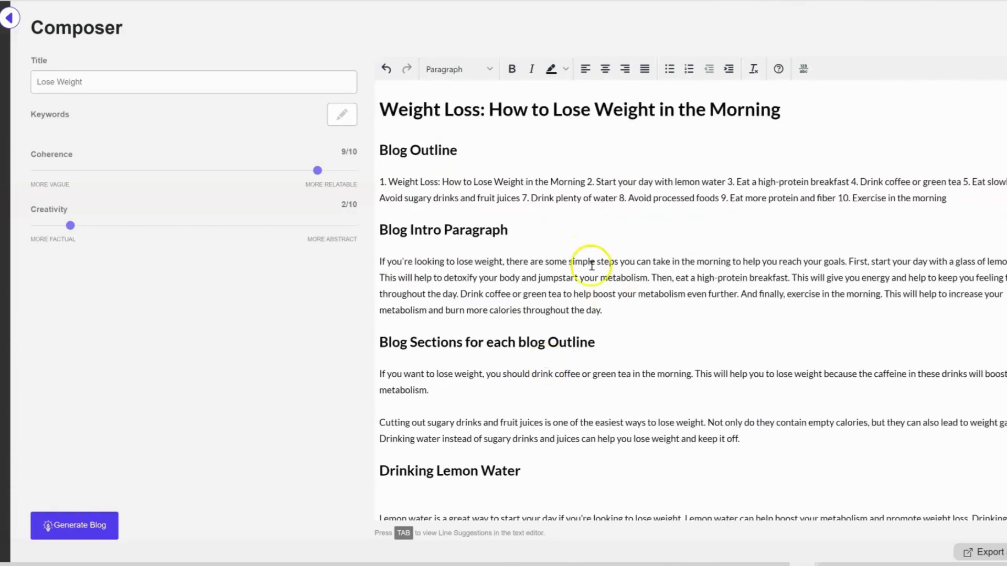
{"action": "scroll", "coordinate": [544, 475], "scroll_direction": "down", "scroll_amount": 10}
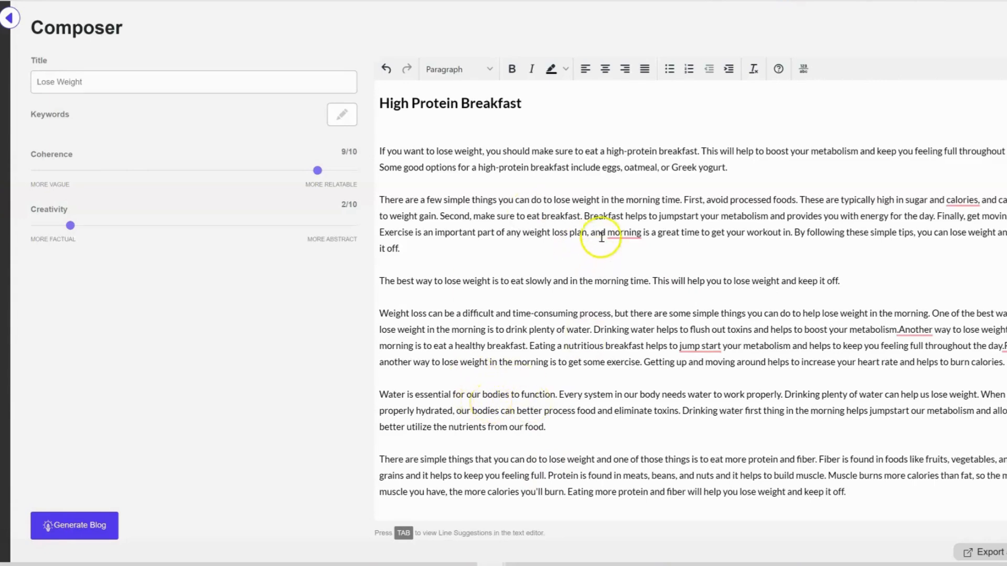
{"action": "scroll", "coordinate": [602, 285], "scroll_direction": "up", "scroll_amount": 10}
{"action": "left_click_drag", "start_coordinate": [397, 182], "coordinate": [541, 182]}
{"action": "left_click_drag", "start_coordinate": [616, 182], "coordinate": [845, 197]}
{"action": "left_click", "coordinate": [942, 201]}
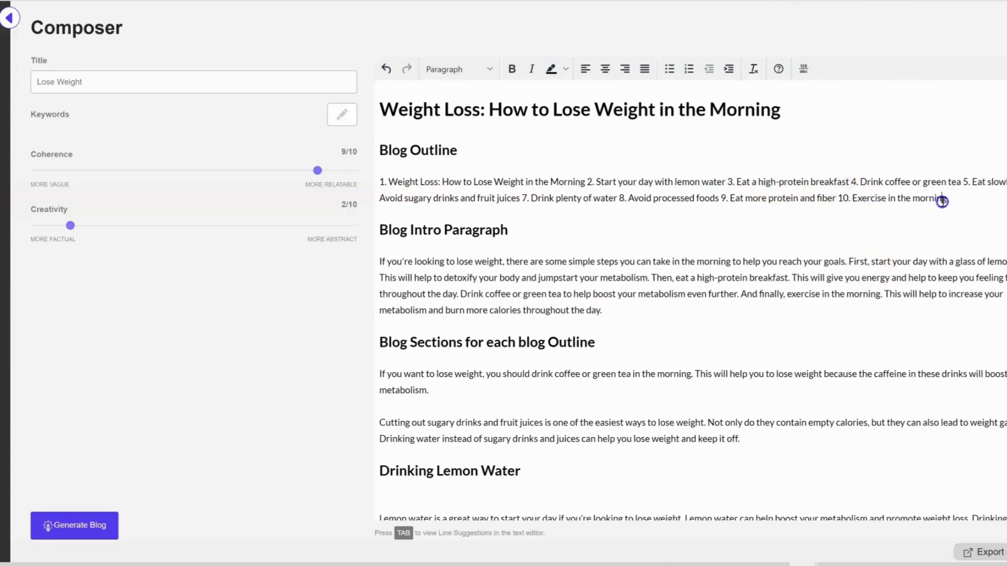
{"action": "scroll", "coordinate": [577, 340], "scroll_direction": "down", "scroll_amount": 13}
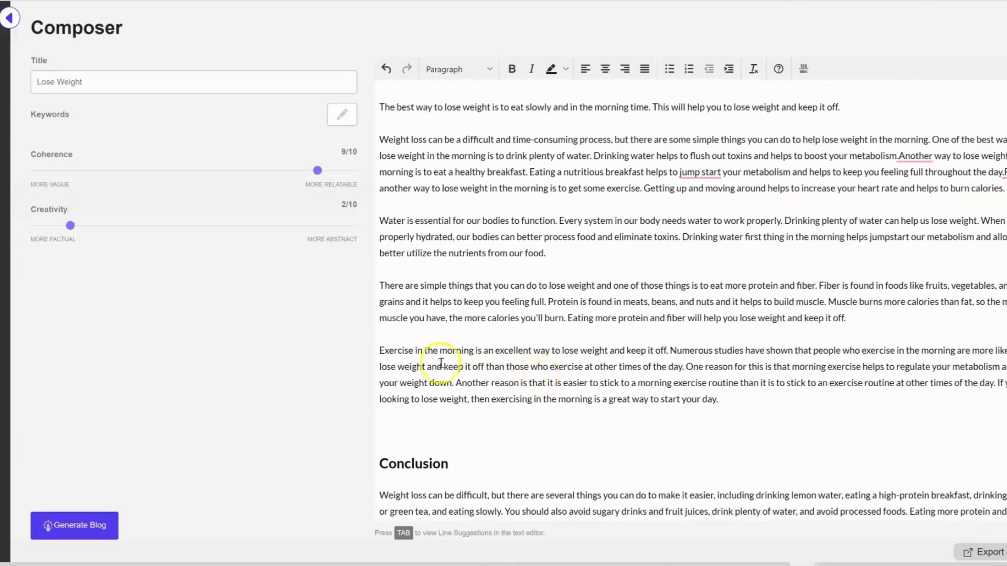
{"action": "left_click_drag", "start_coordinate": [380, 351], "coordinate": [551, 350]}
{"action": "left_click_drag", "start_coordinate": [709, 286], "coordinate": [855, 287]}
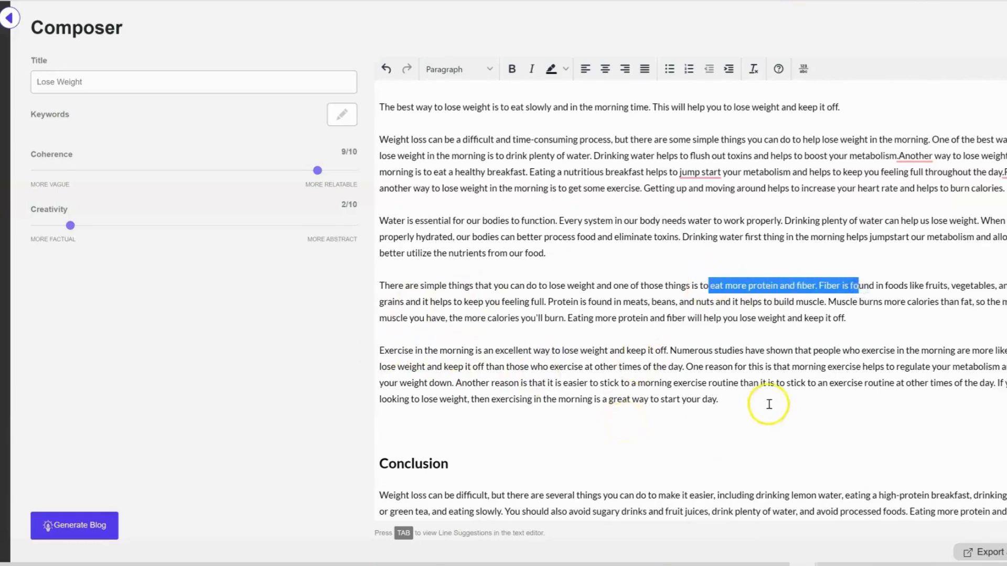
{"action": "left_click_drag", "start_coordinate": [769, 404], "coordinate": [396, 282]}
{"action": "left_click", "coordinate": [953, 197]}
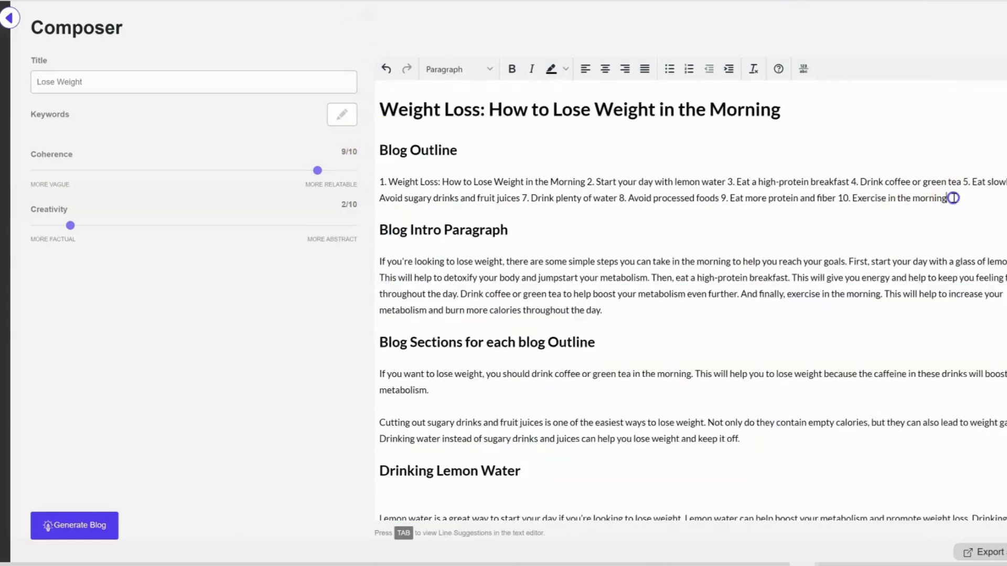
Review the full ten-point outline and check the paragraphs below "High Protein Breakfast" for missing section titles
{"action": "left_click_drag", "start_coordinate": [953, 197], "coordinate": [297, 184]}
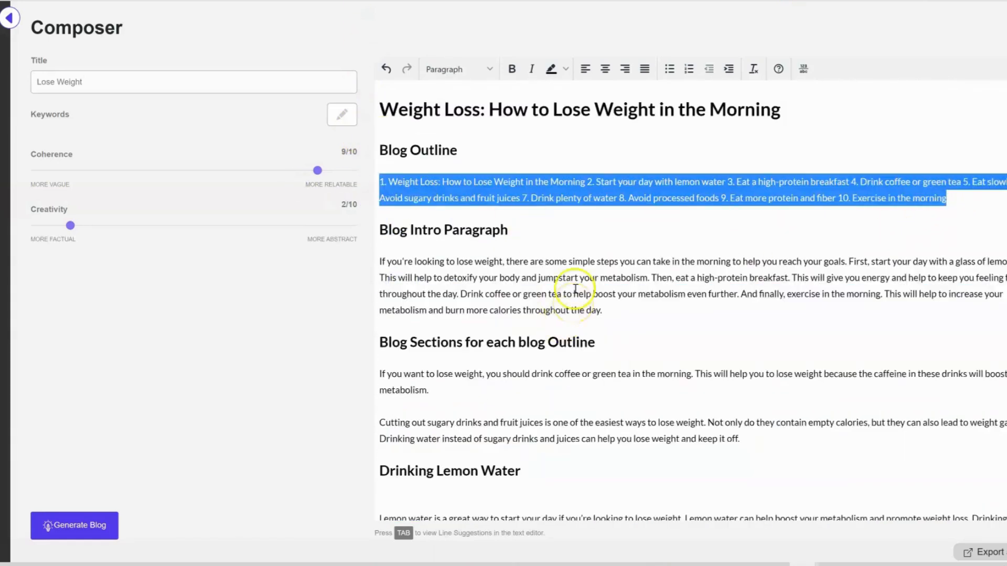
{"action": "scroll", "coordinate": [499, 381], "scroll_direction": "down", "scroll_amount": 5}
{"action": "scroll", "coordinate": [500, 405], "scroll_direction": "down", "scroll_amount": 3}
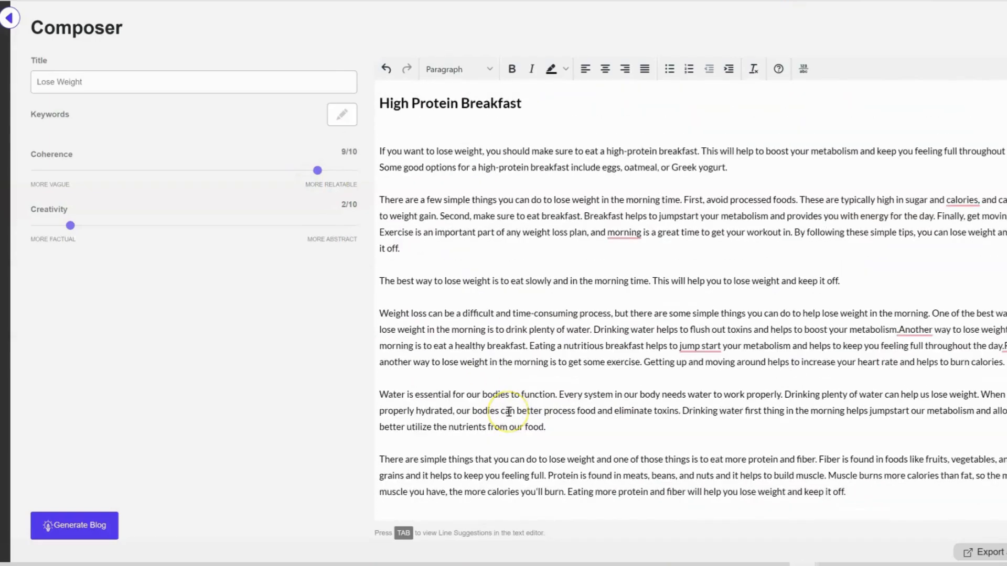
{"action": "scroll", "coordinate": [509, 412], "scroll_direction": "down", "scroll_amount": 5}
{"action": "scroll", "coordinate": [501, 380], "scroll_direction": "up", "scroll_amount": 4}
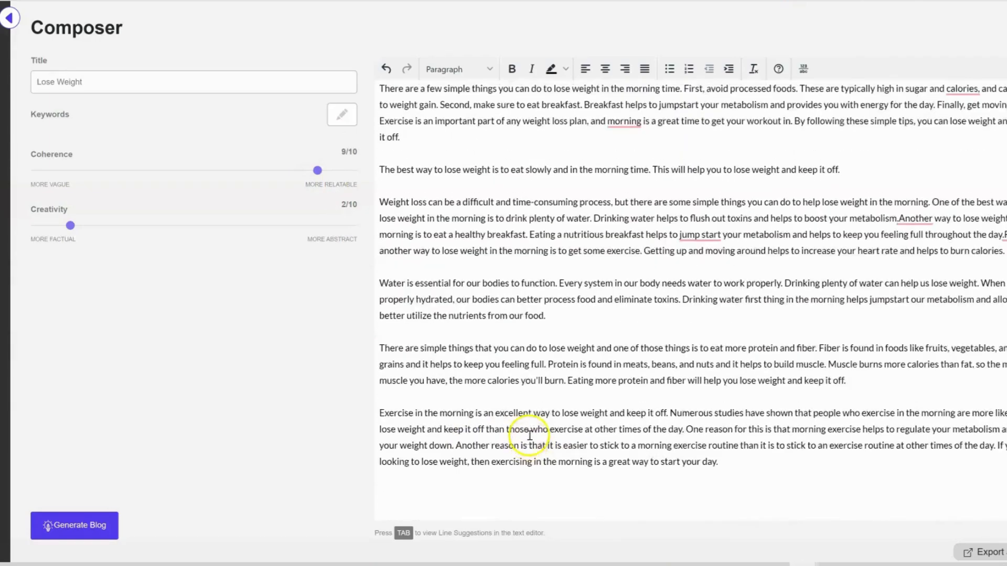
{"action": "scroll", "coordinate": [529, 437], "scroll_direction": "up", "scroll_amount": 4}
{"action": "scroll", "coordinate": [556, 380], "scroll_direction": "up", "scroll_amount": 6}
{"action": "left_click", "coordinate": [519, 232]}
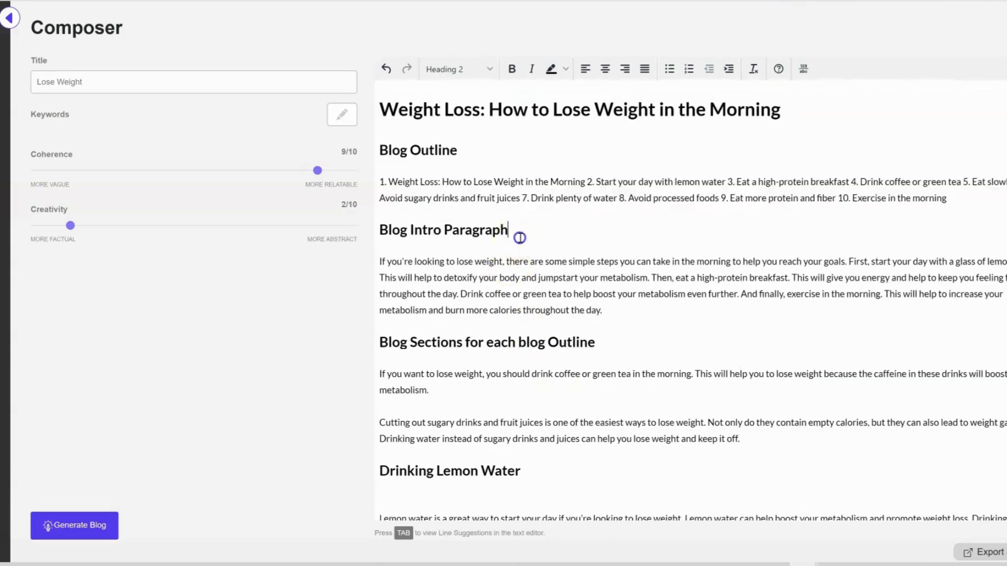
Examine the headings "Blog Sections for each blog Outline", "Drinking Lemon Water" and "High Protein Breakfast" and the untitled paragraphs down to the conclusion
{"action": "scroll", "coordinate": [519, 353], "scroll_direction": "down", "scroll_amount": 2}
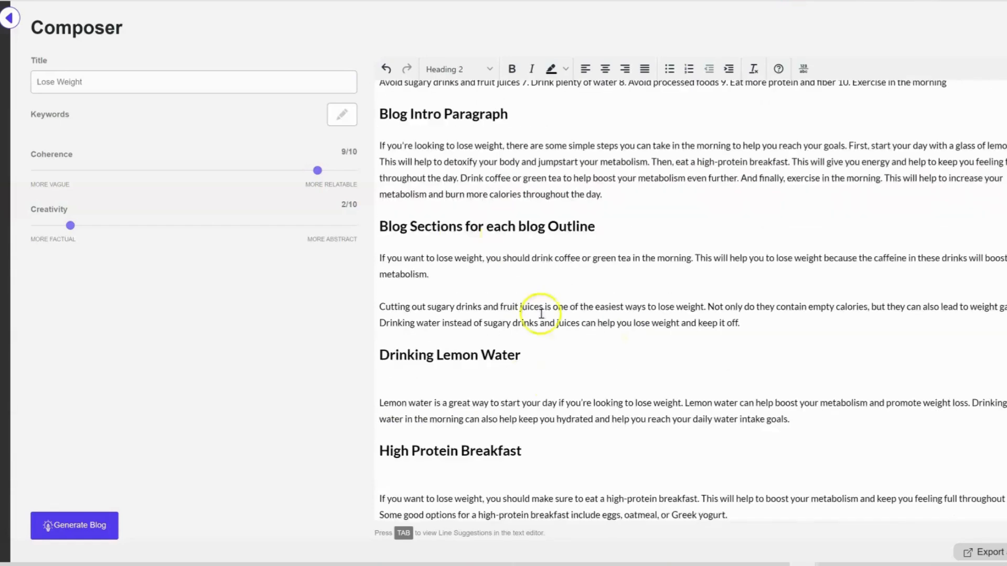
{"action": "left_click", "coordinate": [608, 226]}
{"action": "triple_click", "coordinate": [609, 227]}
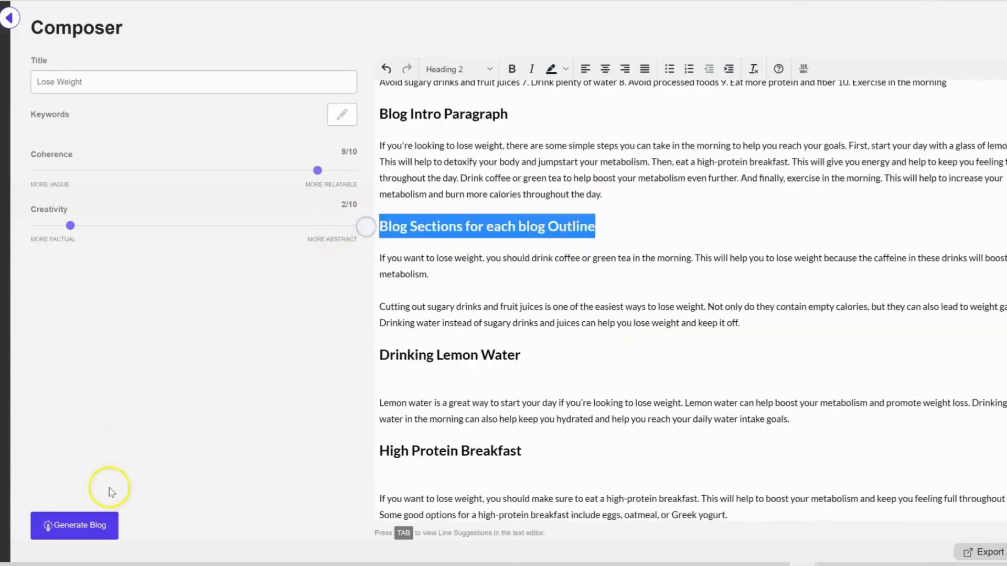
{"action": "triple_click", "coordinate": [524, 355]}
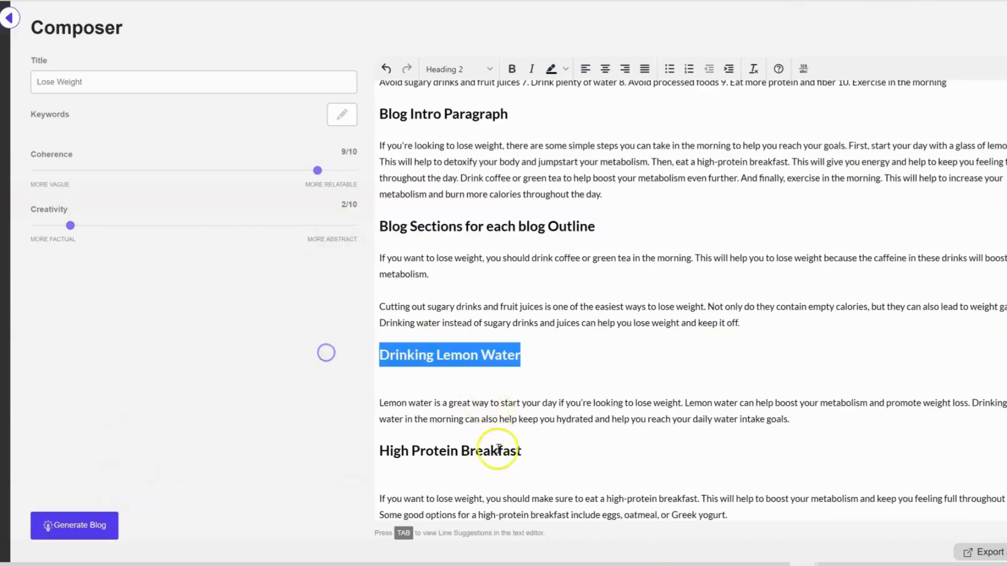
{"action": "triple_click", "coordinate": [504, 450]}
{"action": "scroll", "coordinate": [561, 430], "scroll_direction": "down", "scroll_amount": 4}
{"action": "scroll", "coordinate": [562, 437], "scroll_direction": "up", "scroll_amount": 4}
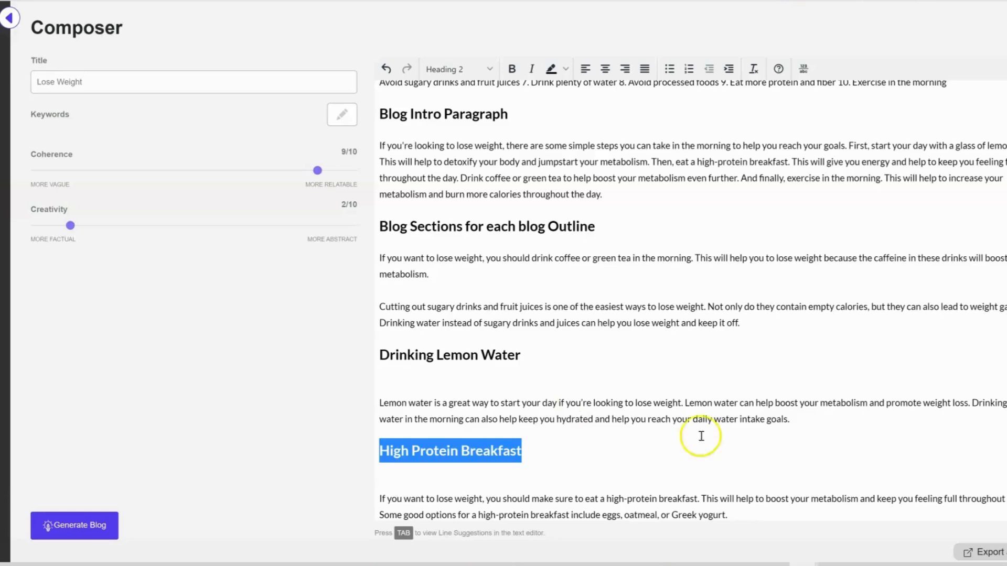
{"action": "scroll", "coordinate": [540, 400], "scroll_direction": "down", "scroll_amount": 7}
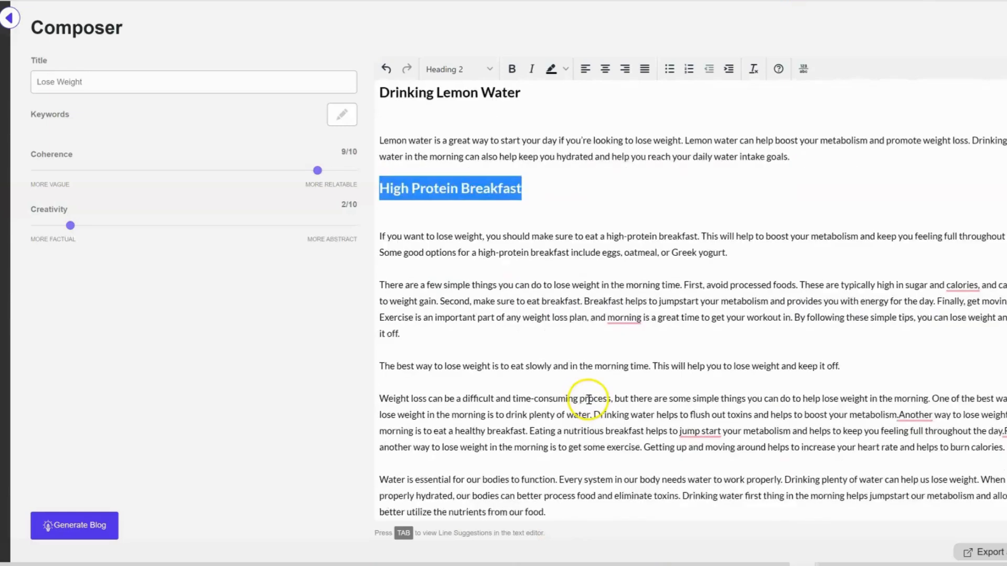
{"action": "scroll", "coordinate": [589, 395], "scroll_direction": "down", "scroll_amount": 4}
{"action": "scroll", "coordinate": [589, 393], "scroll_direction": "up", "scroll_amount": 1}
{"action": "left_click", "coordinate": [731, 405]}
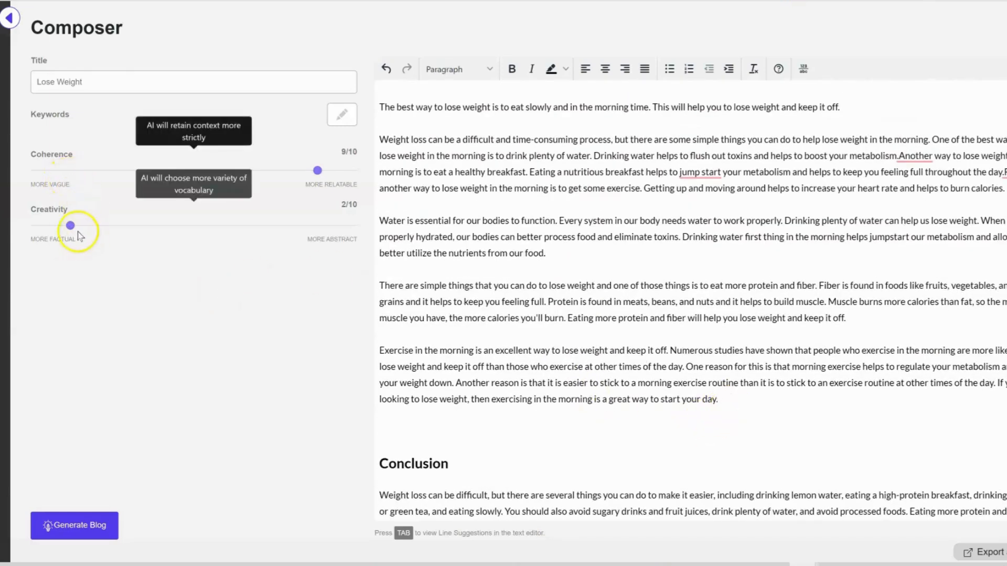
Open the blog article generator to view its keyword entry and close it without generating anything
{"action": "left_click", "coordinate": [93, 525]}
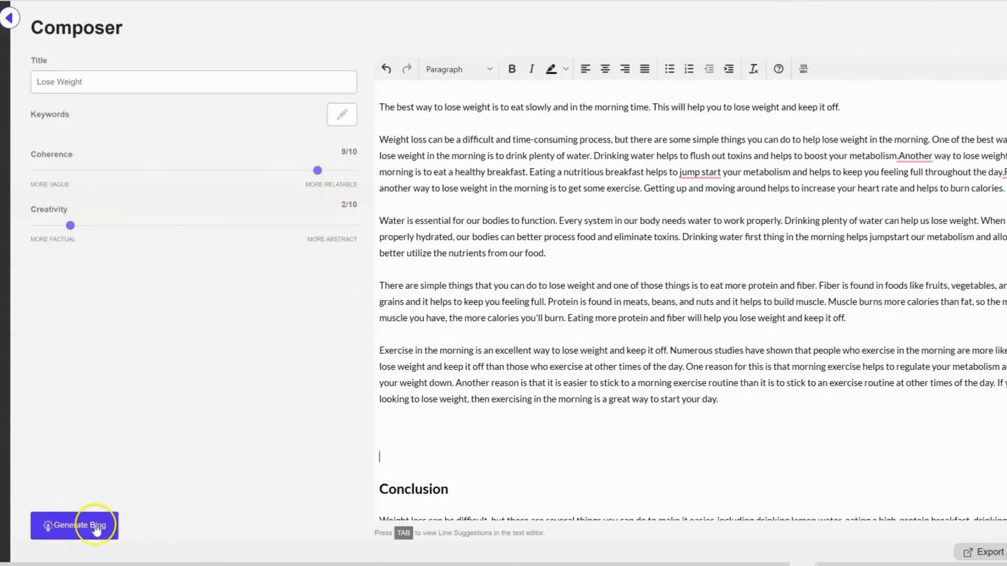
{"action": "left_click", "coordinate": [321, 294]}
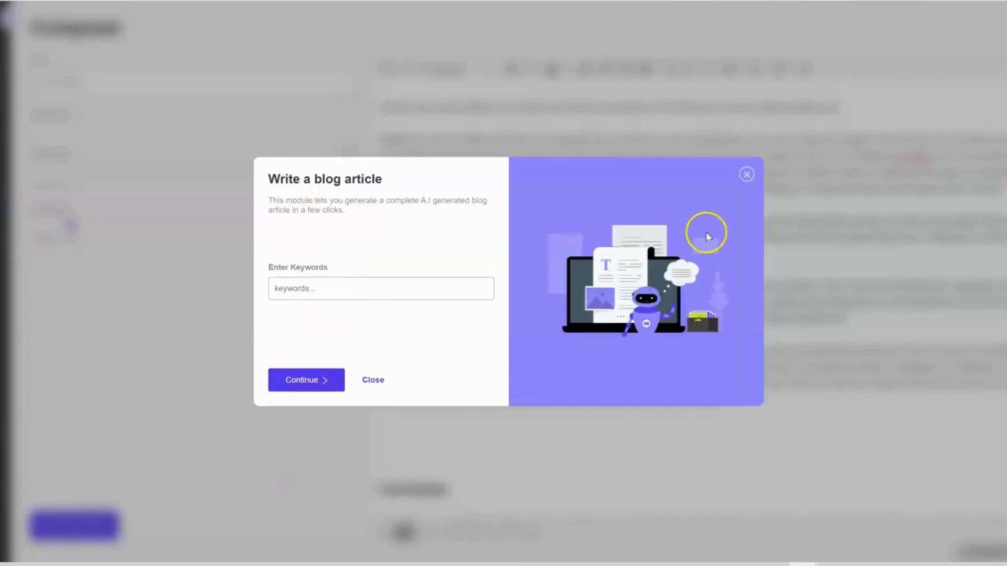
{"action": "left_click", "coordinate": [746, 175]}
Generate a line suggestion after the sugary drinks paragraph and insert the offered sentence about drinking coffee or green tea in the morning
{"action": "scroll", "coordinate": [436, 461], "scroll_direction": "up", "scroll_amount": 15}
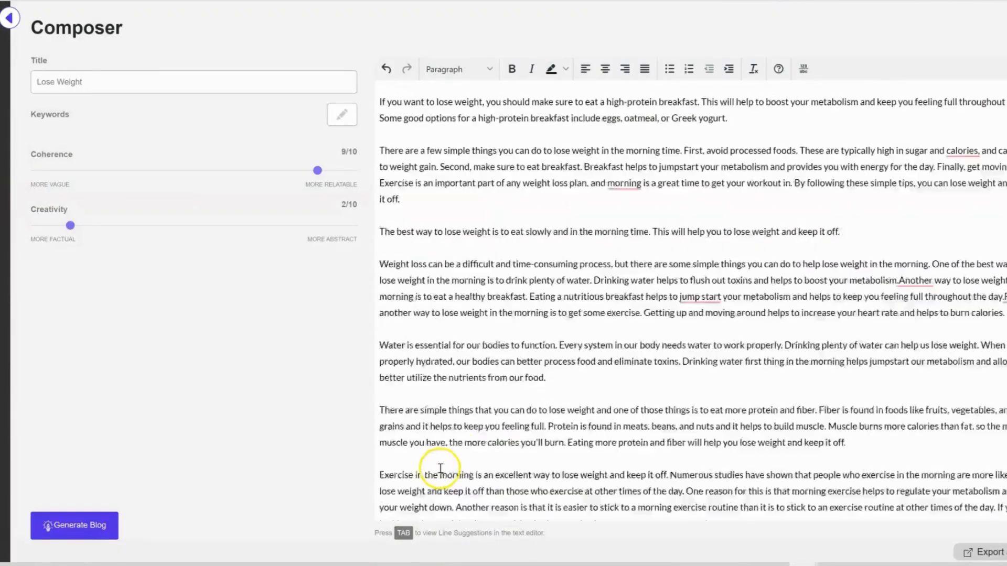
{"action": "scroll", "coordinate": [435, 498], "scroll_direction": "down", "scroll_amount": 3}
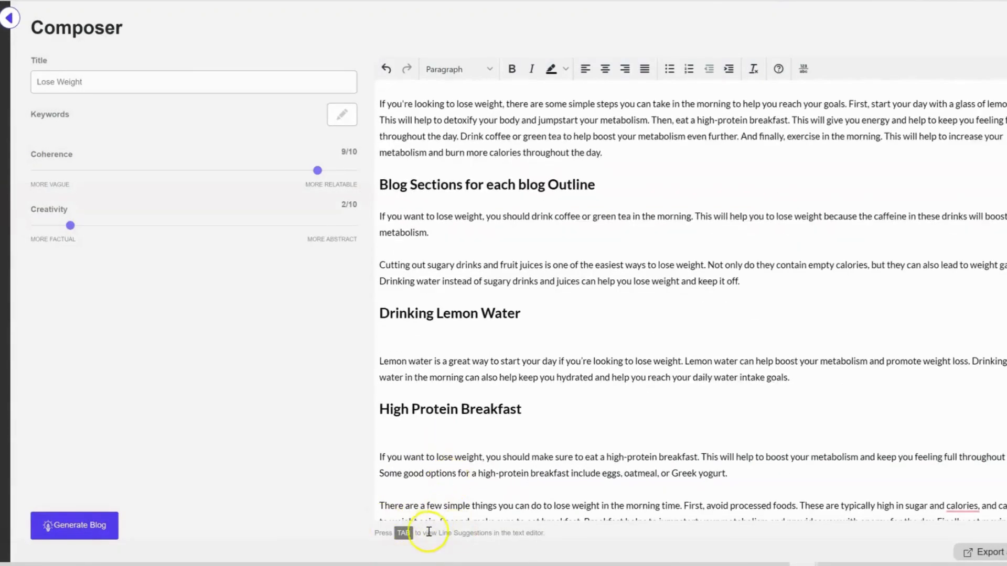
{"action": "scroll", "coordinate": [414, 503], "scroll_direction": "down", "scroll_amount": 2}
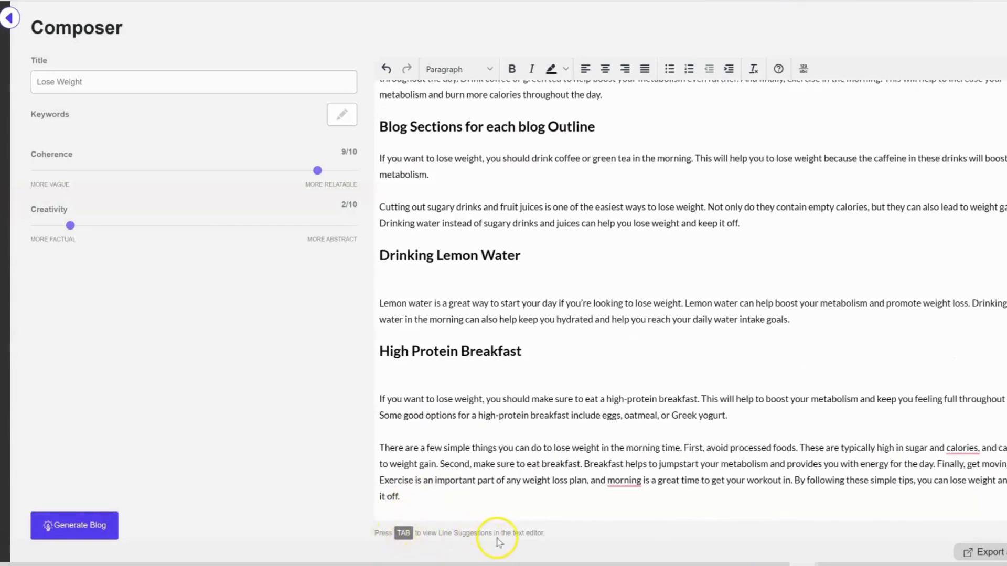
{"action": "left_click", "coordinate": [757, 221]}
{"action": "key", "text": "Tab"}
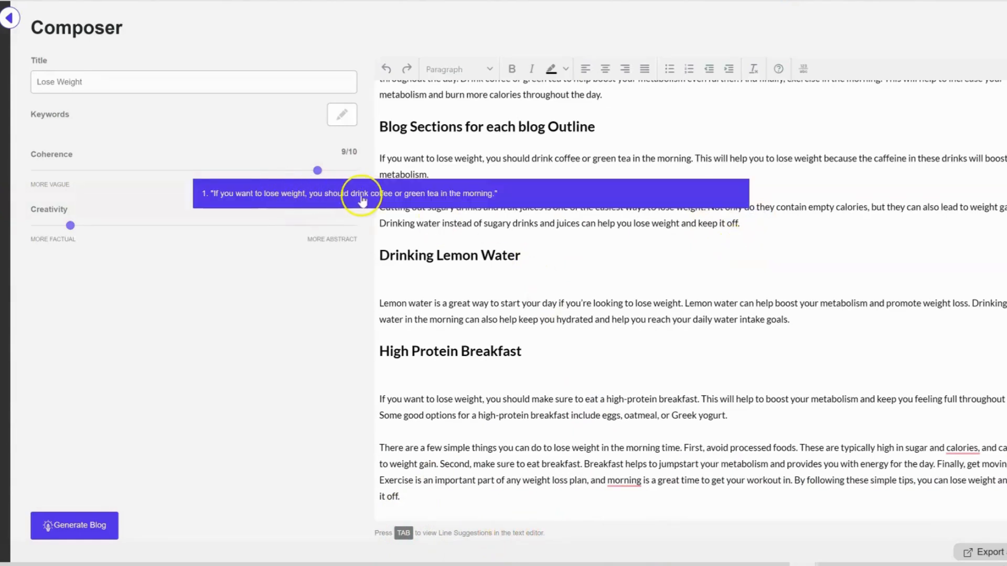
{"action": "left_click", "coordinate": [449, 195]}
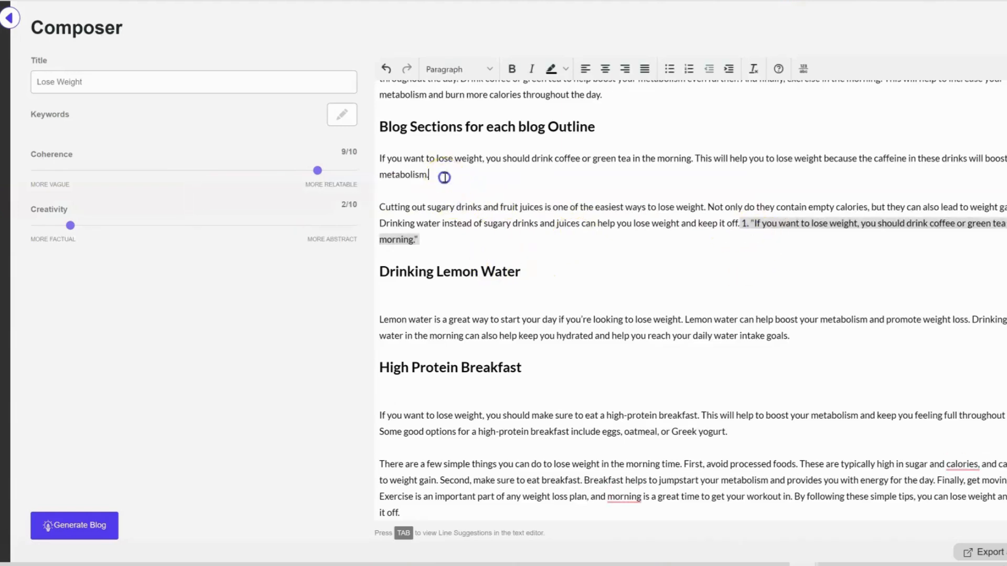
Delete the first paragraph under "Blog Sections for each blog Outline" and request a line suggestion in its place without inserting it
{"action": "left_click_drag", "start_coordinate": [440, 175], "coordinate": [353, 155]}
{"action": "key", "text": "BackSpace"}
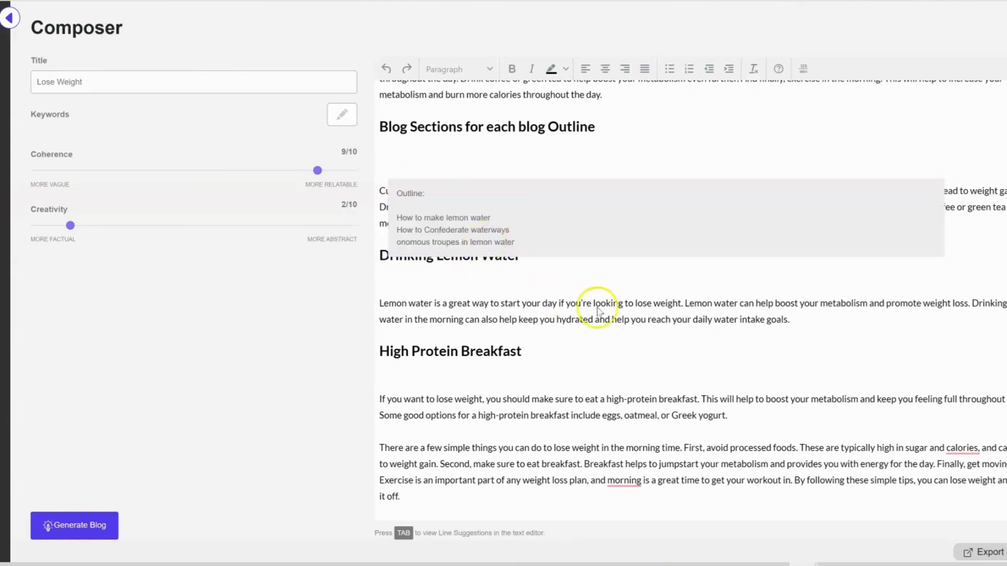
{"action": "left_click", "coordinate": [563, 297]}
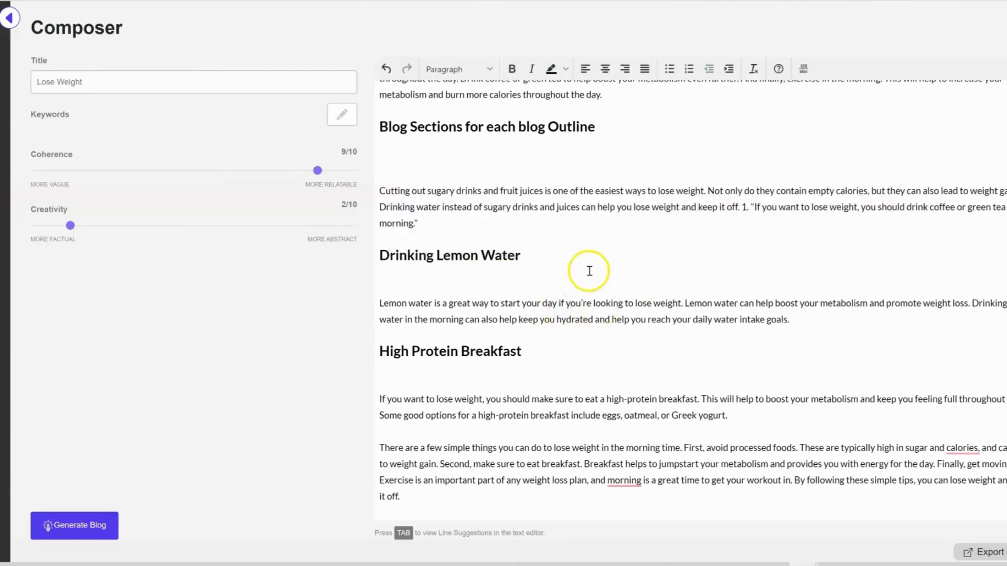
Split the intro paragraph into three, breaking after "eat a high-protein breakfast." and after "exercise in the morning."
{"action": "scroll", "coordinate": [589, 269], "scroll_direction": "up", "scroll_amount": 2}
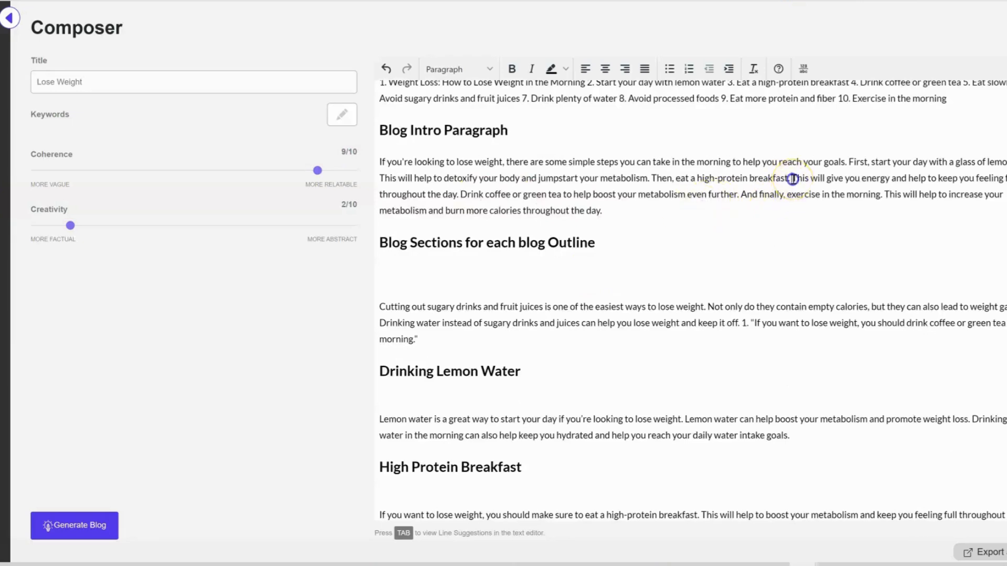
{"action": "key", "text": "Return"}
{"action": "left_click", "coordinate": [481, 219]}
{"action": "key", "text": "Return"}
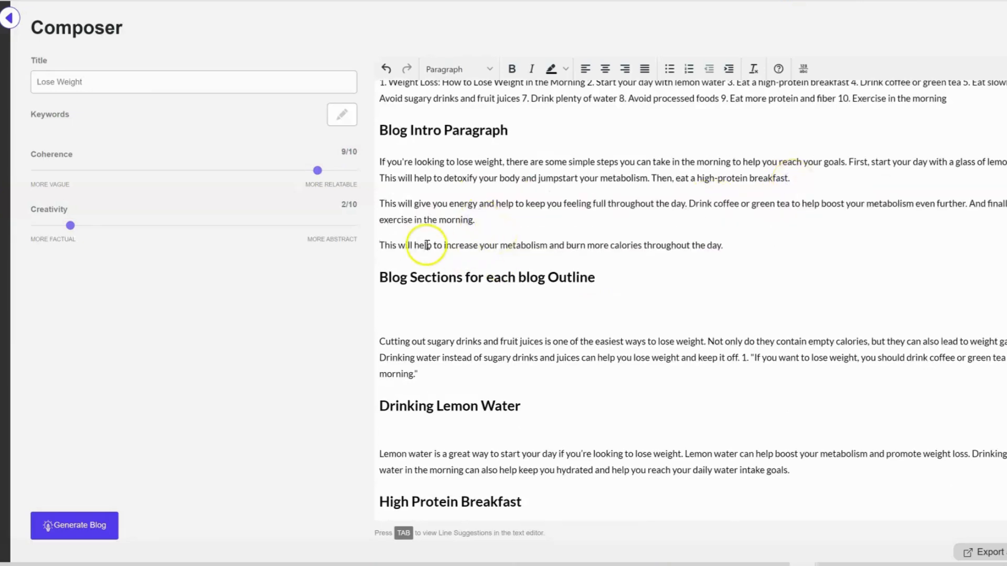
Replace the last intro sentence about burning more calories with the line suggestion "This can help to boost your energy and, as such, your weight in the future."
{"action": "left_click_drag", "start_coordinate": [723, 245], "coordinate": [364, 244]}
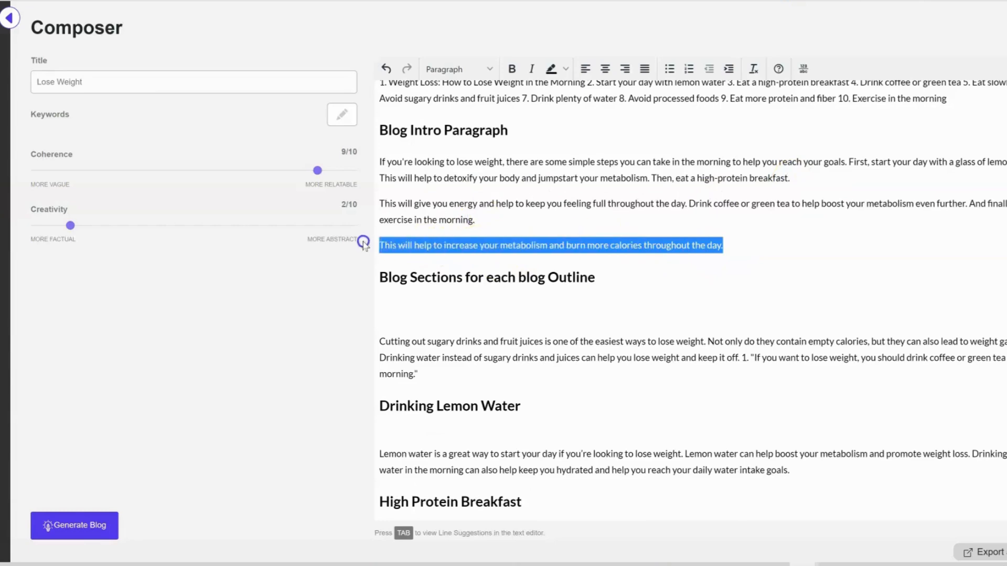
{"action": "key", "text": "BackSpace"}
{"action": "key", "text": "Tab"}
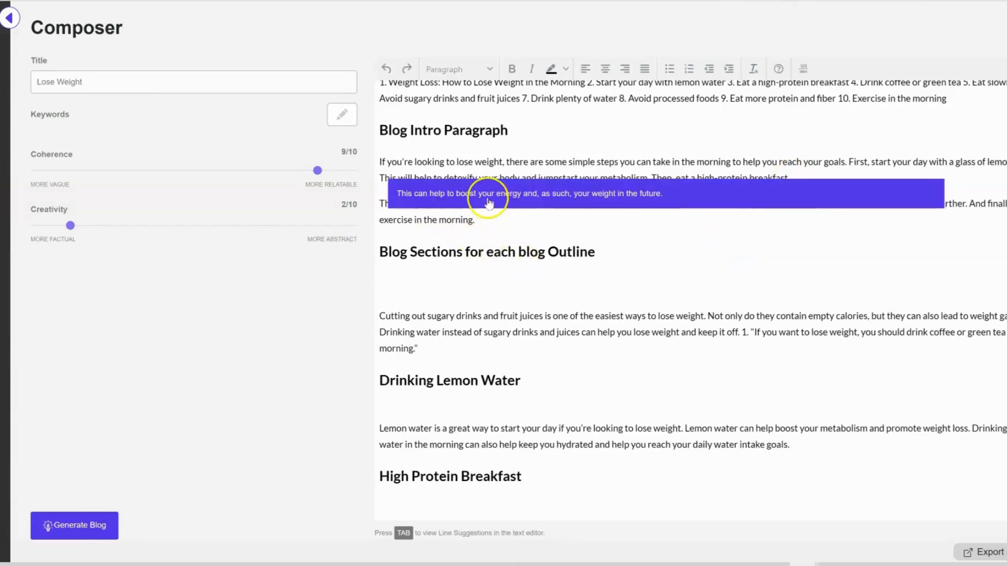
{"action": "left_click", "coordinate": [606, 199]}
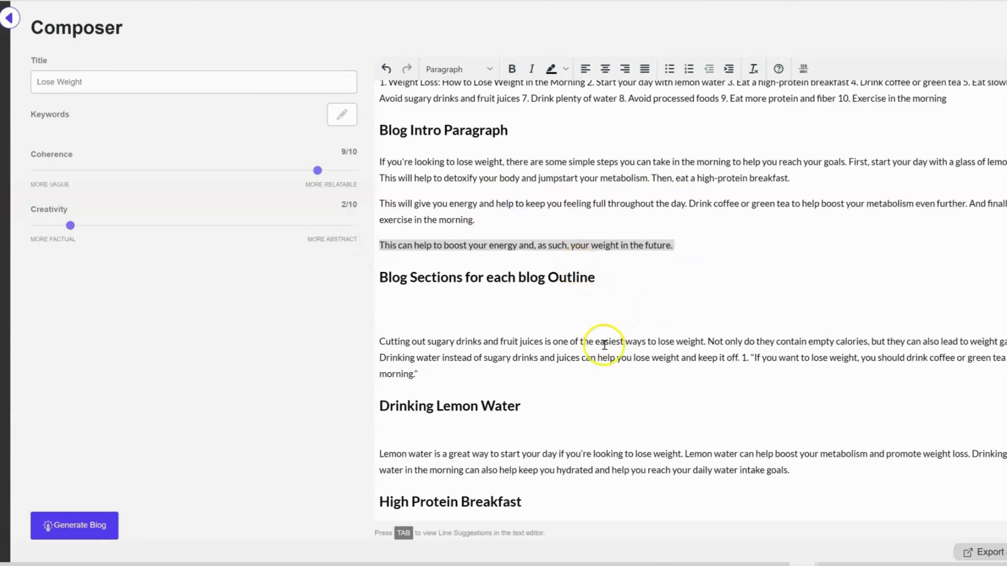
Delete the quoted coffee or green tea sentence, including its "1.", from the end of the sugary drinks paragraph
{"action": "left_click_drag", "start_coordinate": [742, 359], "coordinate": [962, 358]}
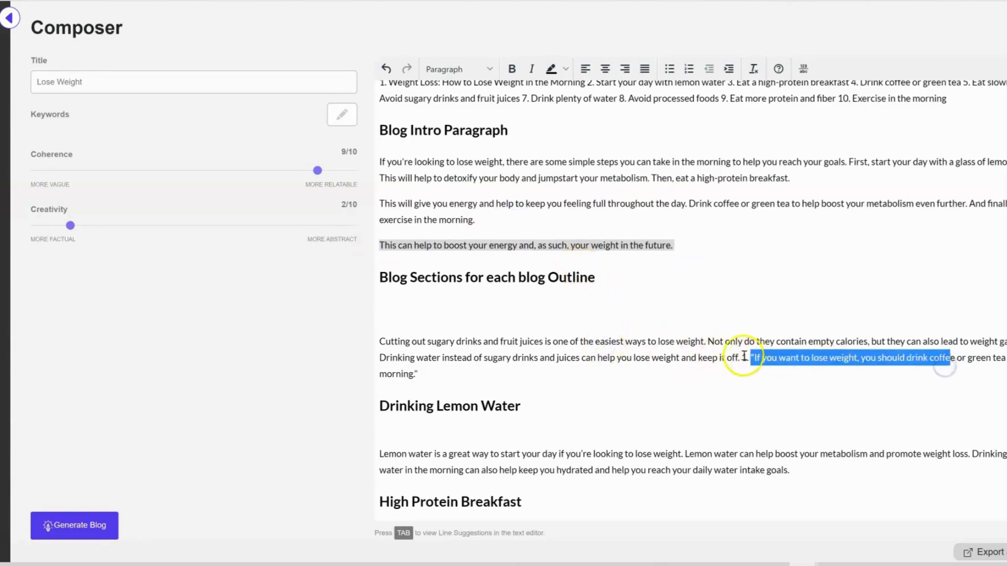
{"action": "left_click_drag", "start_coordinate": [742, 358], "coordinate": [872, 367]}
{"action": "key", "text": "BackSpace"}
{"action": "scroll", "coordinate": [629, 198], "scroll_direction": "up", "scroll_amount": 3}
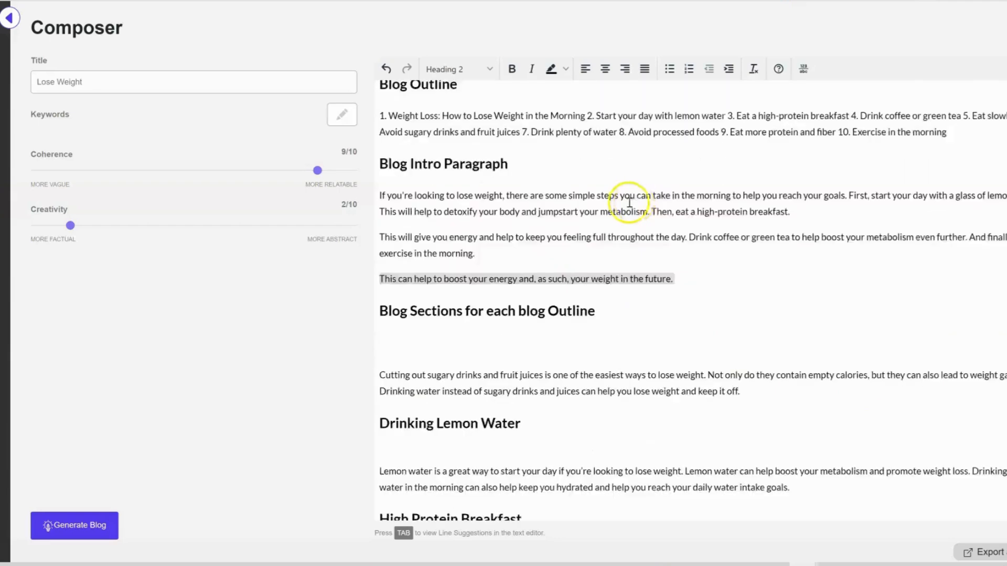
Remove "Then, eat a high-protein breakfast." from the intro and request a line suggestion in its place, dismissing it without inserting
{"action": "left_click_drag", "start_coordinate": [722, 275], "coordinate": [650, 275]}
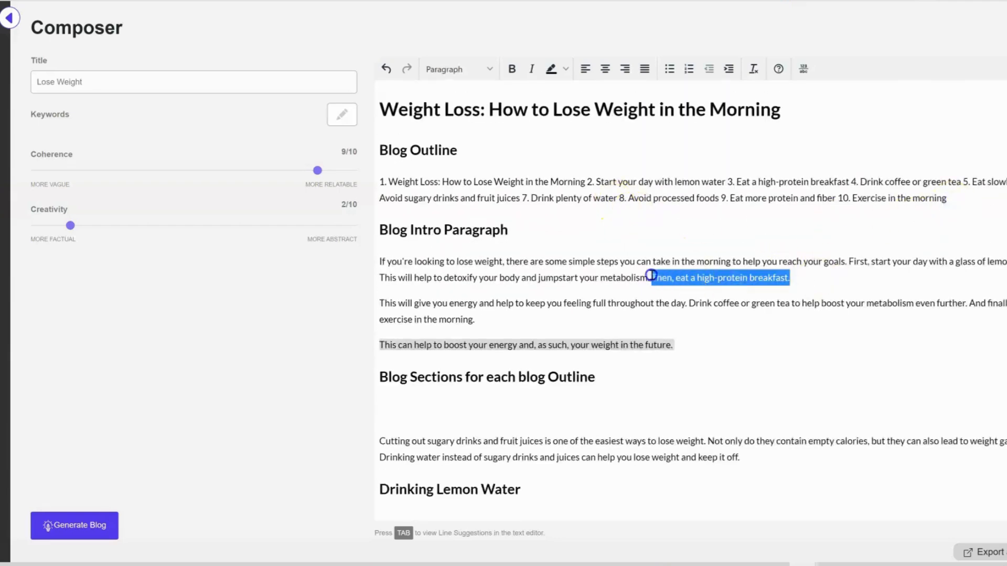
{"action": "key", "text": "Tab"}
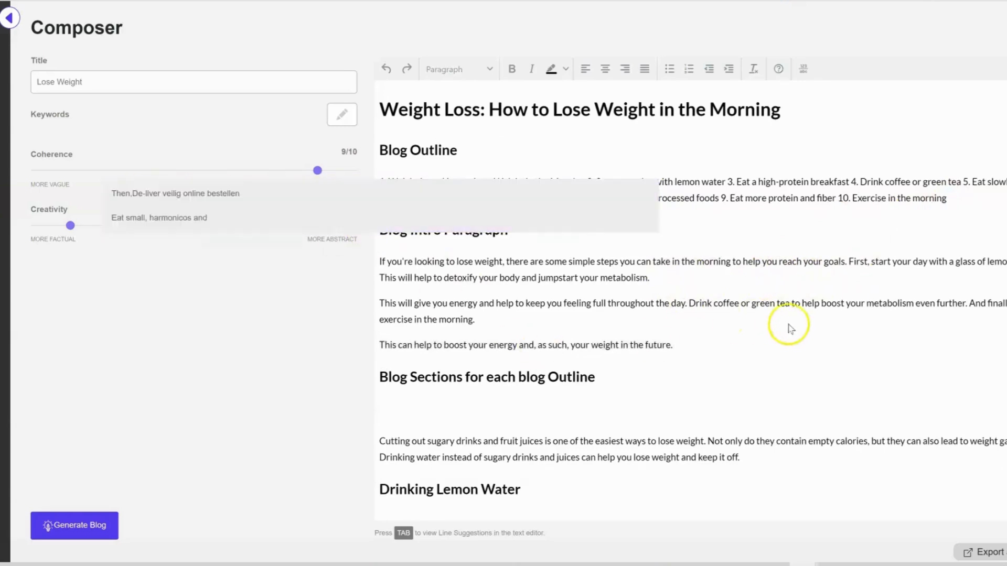
{"action": "left_click", "coordinate": [735, 337]}
{"action": "left_click", "coordinate": [664, 276]}
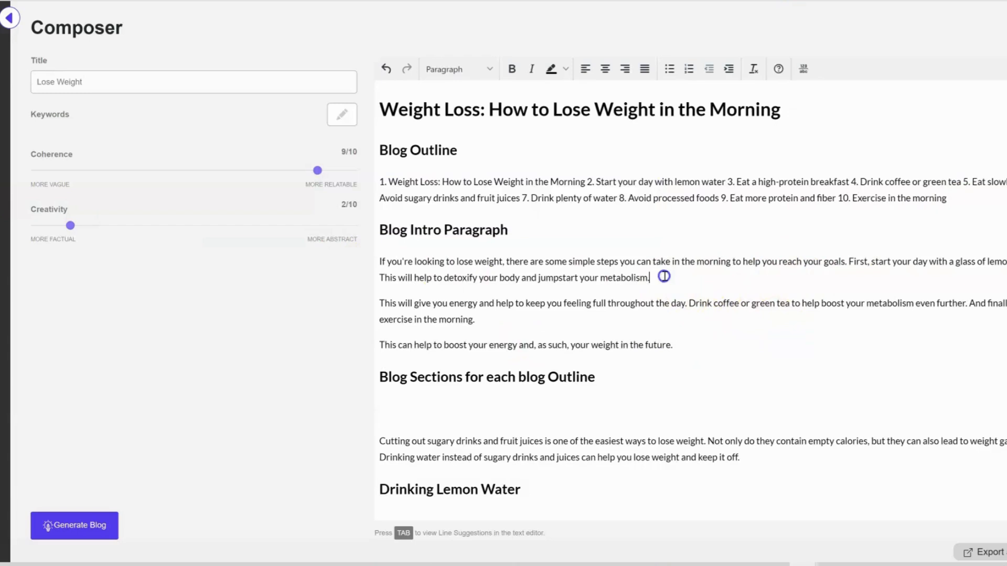
{"action": "left_click", "coordinate": [692, 340]}
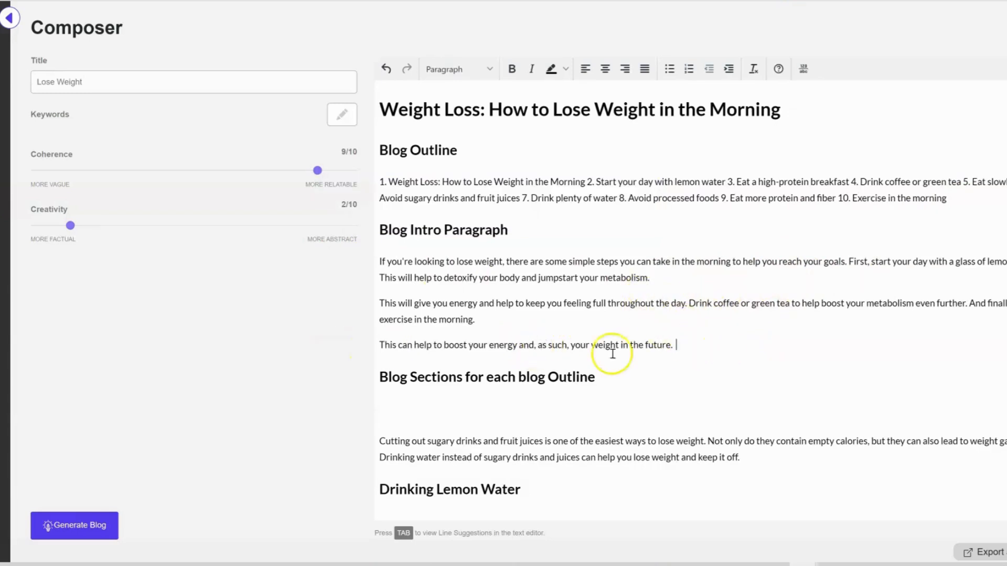
Add the paragraph "this is a test text right here." at the end of the intro and request a line suggestion without inserting it
{"action": "left_click", "coordinate": [690, 343]}
{"action": "key", "text": "Return"}
{"action": "type", "text": "this is a test text right here."}
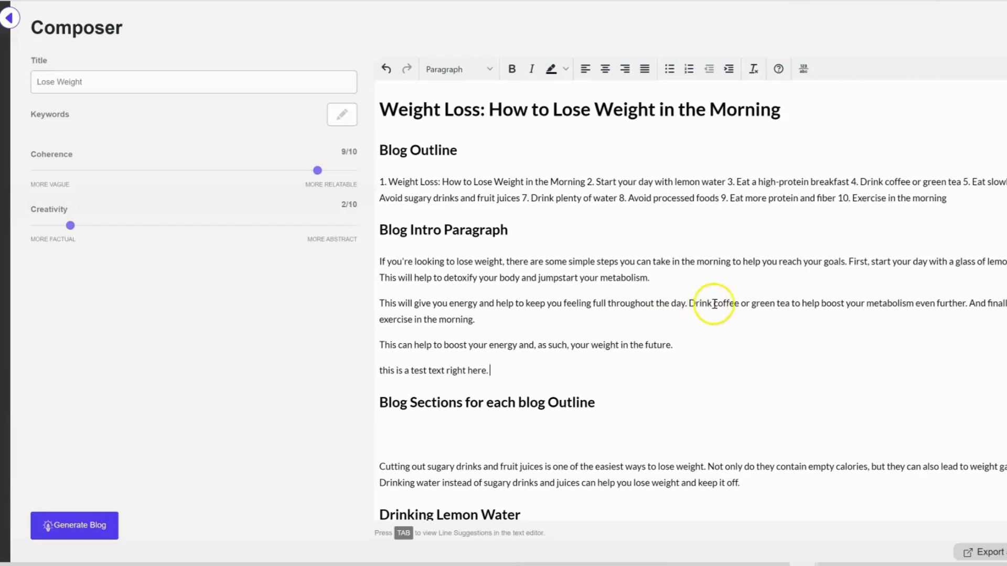
{"action": "key", "text": "Tab"}
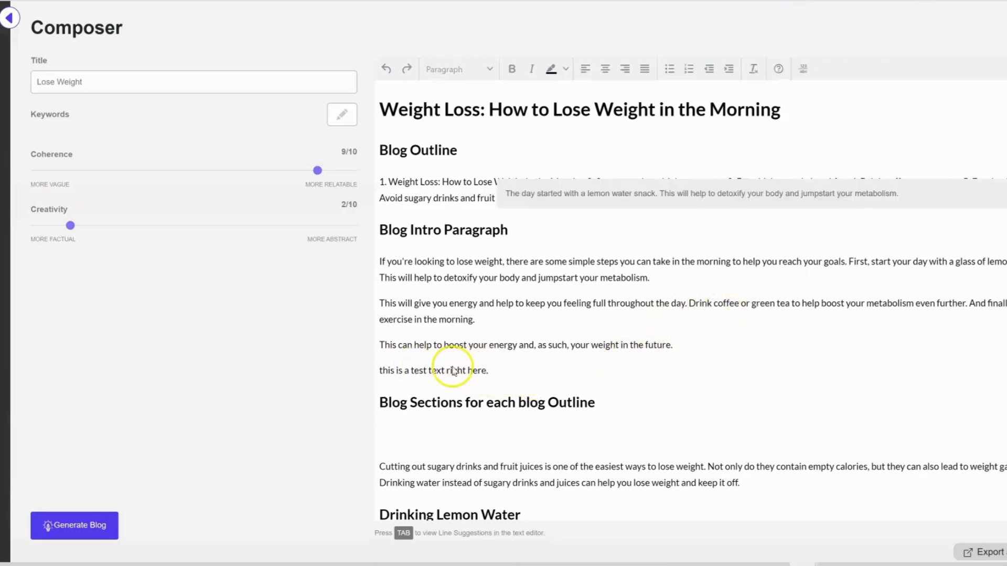
{"action": "left_click_drag", "start_coordinate": [871, 262], "coordinate": [649, 277]}
{"action": "left_click", "coordinate": [662, 362]}
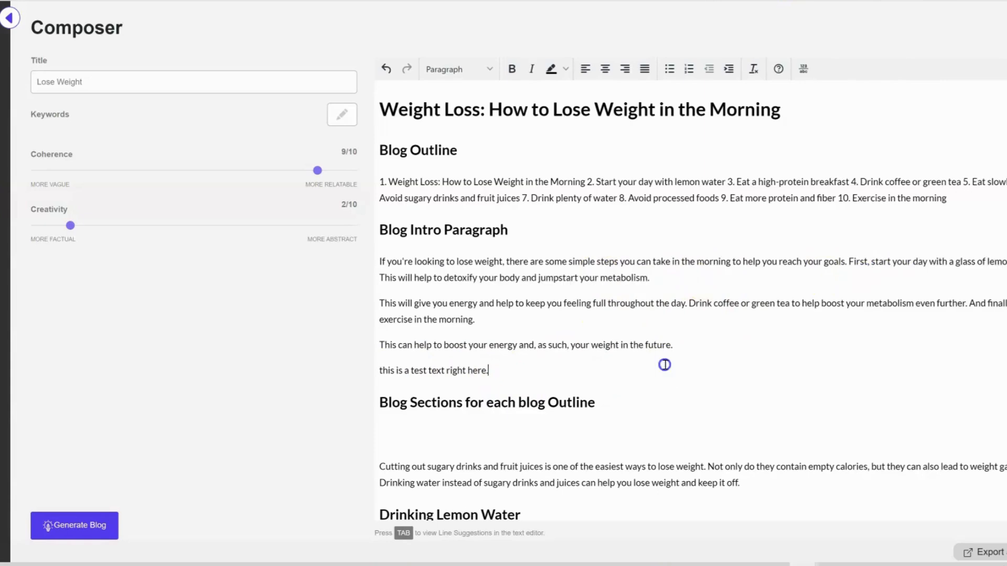
{"action": "triple_click", "coordinate": [585, 388]}
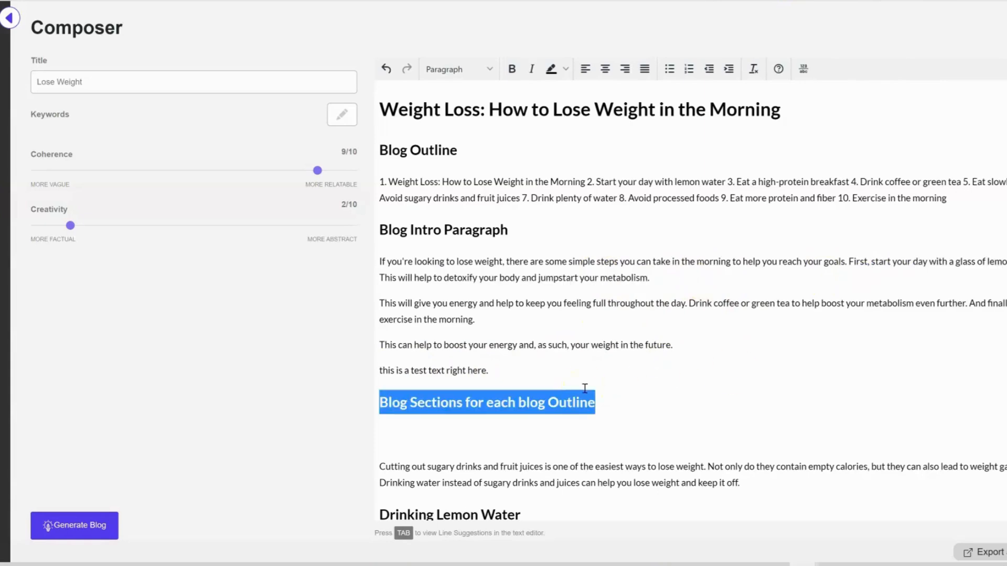
{"action": "left_click", "coordinate": [498, 373]}
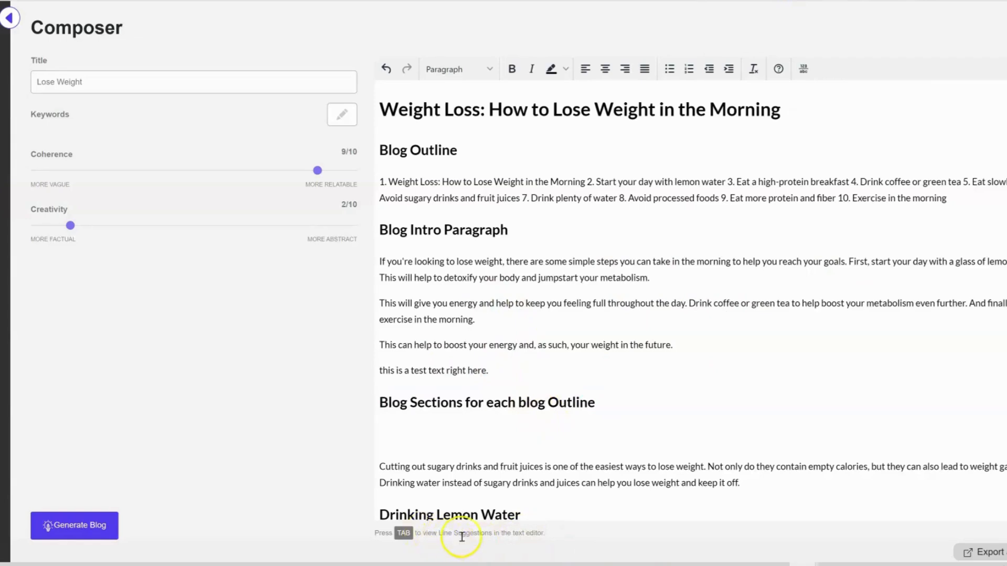
Copy the entire article from the Composer and paste it into a Word document
{"action": "scroll", "coordinate": [534, 455], "scroll_direction": "down", "scroll_amount": 10}
{"action": "scroll", "coordinate": [562, 455], "scroll_direction": "up", "scroll_amount": 10}
{"action": "left_click", "coordinate": [403, 117]}
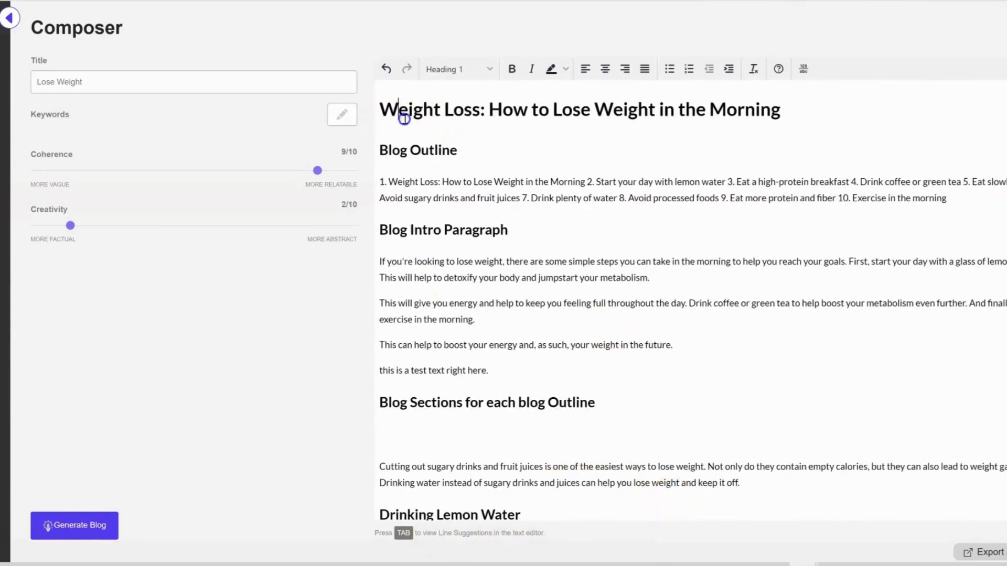
{"action": "key", "text": "ctrl+a"}
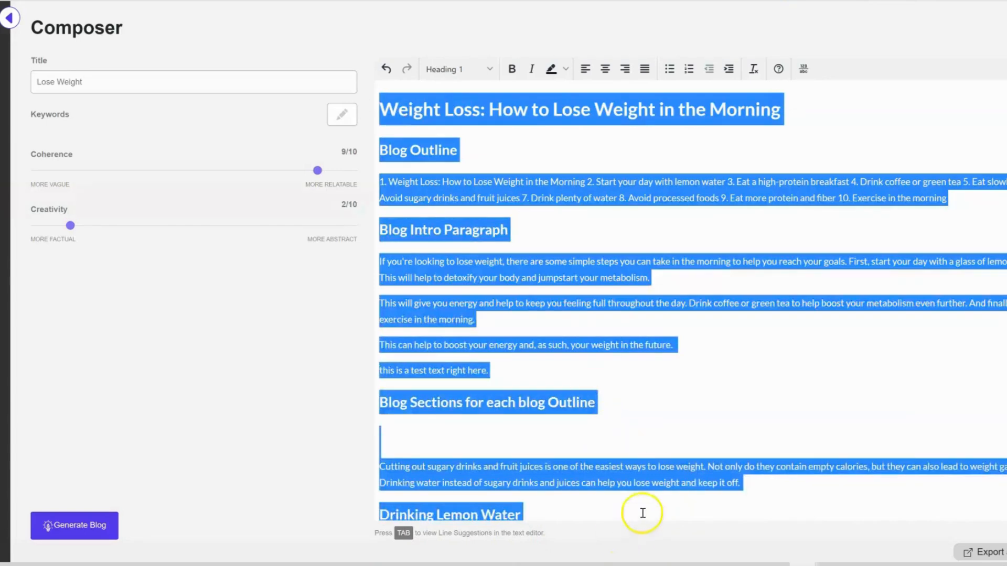
{"action": "key", "text": "alt+Tab"}
{"action": "type", "text": "benefits of drinking water in the morning to lose weight"}
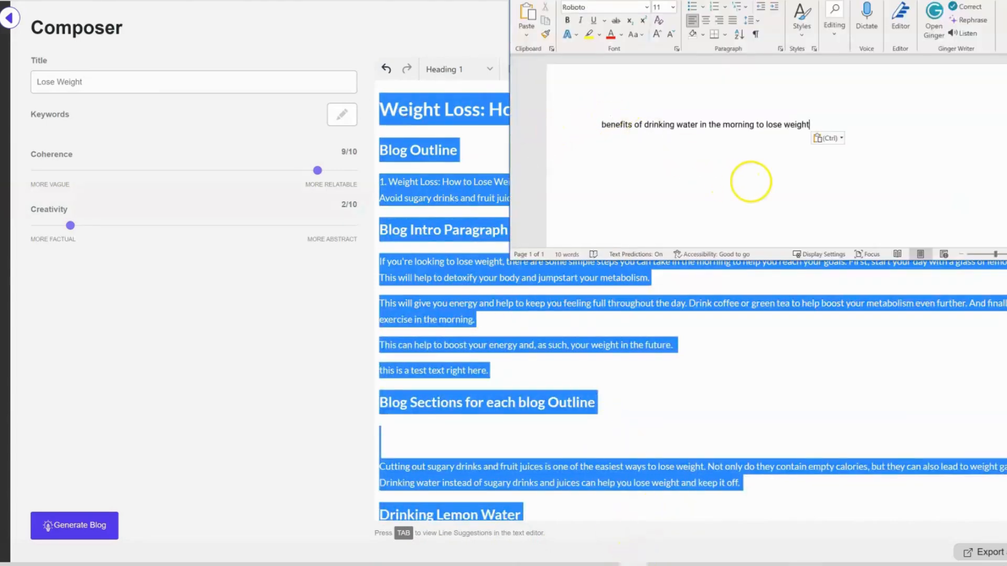
{"action": "key", "text": "alt+Tab"}
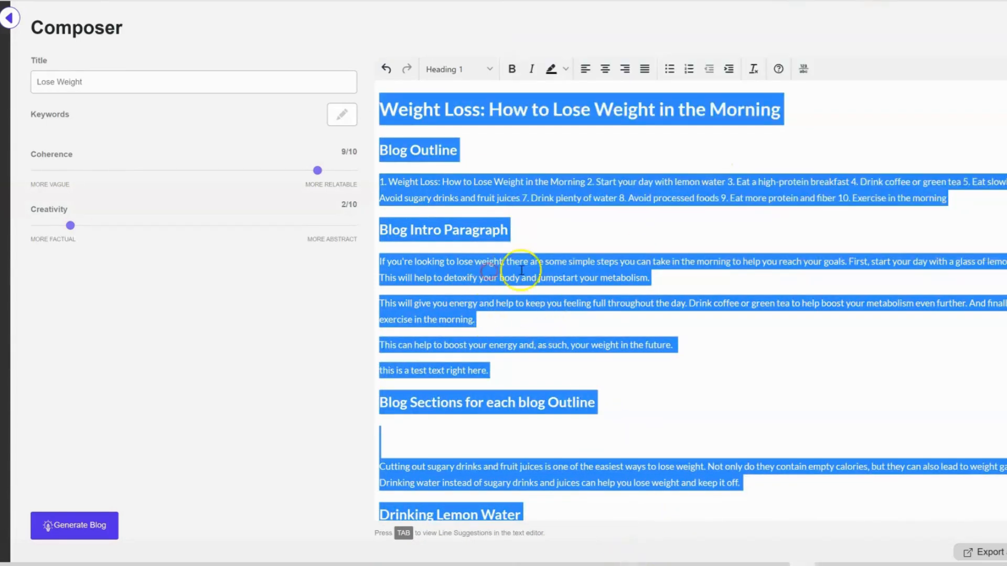
{"action": "key", "text": "alt+Tab"}
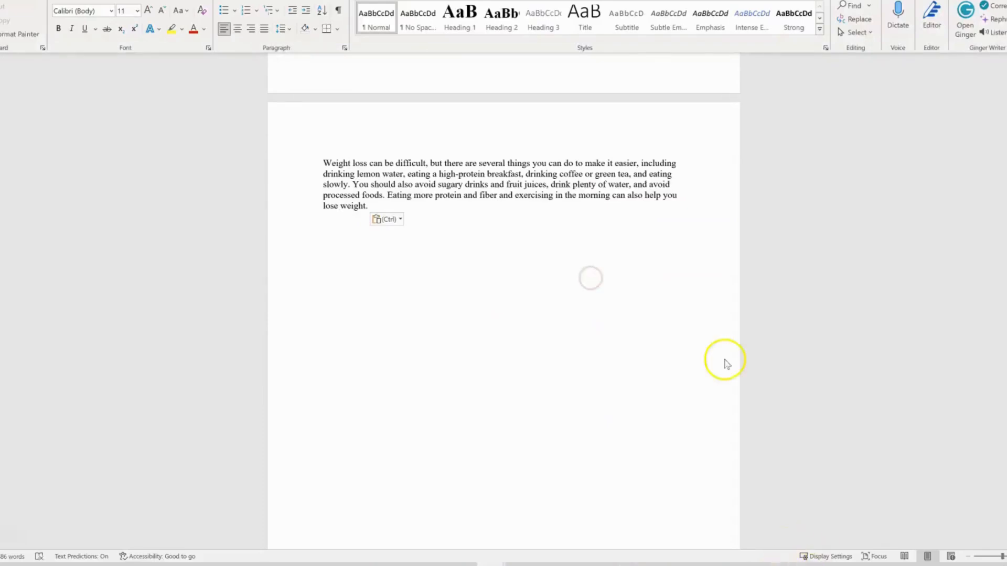
Look through the article pasted in Word, checking its headings, paragraphs and formatting
{"action": "scroll", "coordinate": [598, 299], "scroll_direction": "up", "scroll_amount": 10}
{"action": "scroll", "coordinate": [598, 299], "scroll_direction": "up", "scroll_amount": 15}
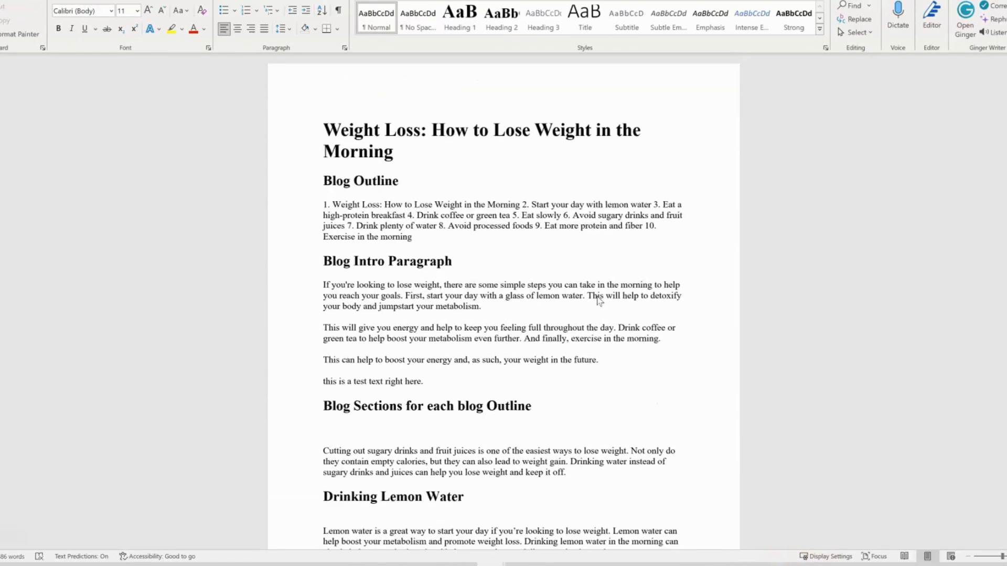
{"action": "scroll", "coordinate": [435, 328], "scroll_direction": "down", "scroll_amount": 20}
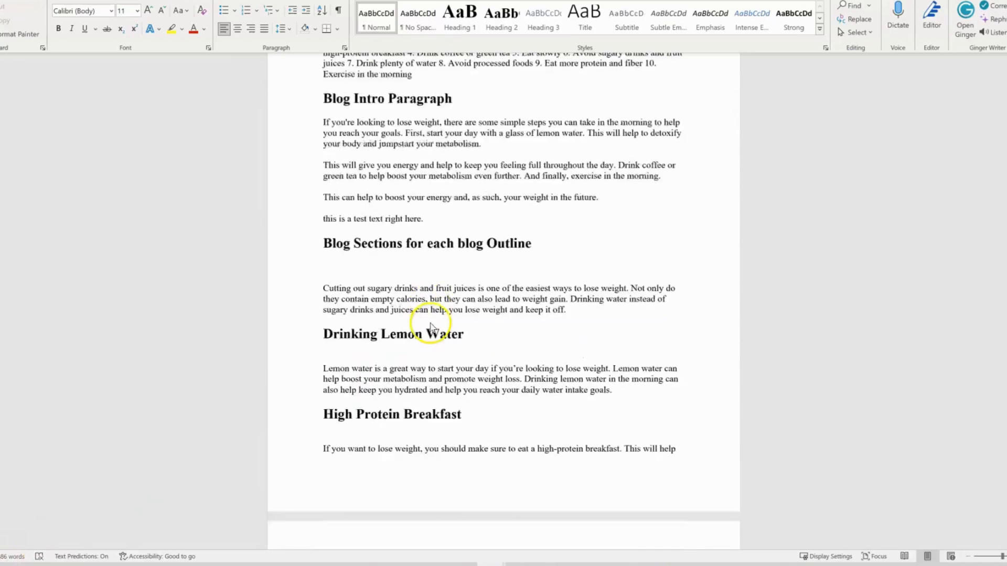
{"action": "scroll", "coordinate": [438, 299], "scroll_direction": "up", "scroll_amount": 5}
{"action": "scroll", "coordinate": [472, 325], "scroll_direction": "up", "scroll_amount": 10}
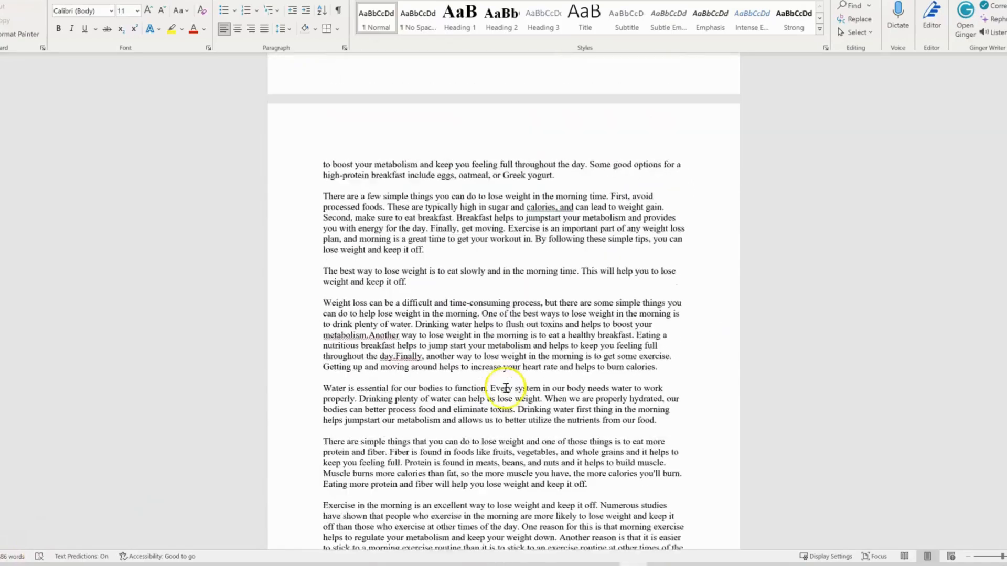
{"action": "scroll", "coordinate": [498, 352], "scroll_direction": "up", "scroll_amount": 3}
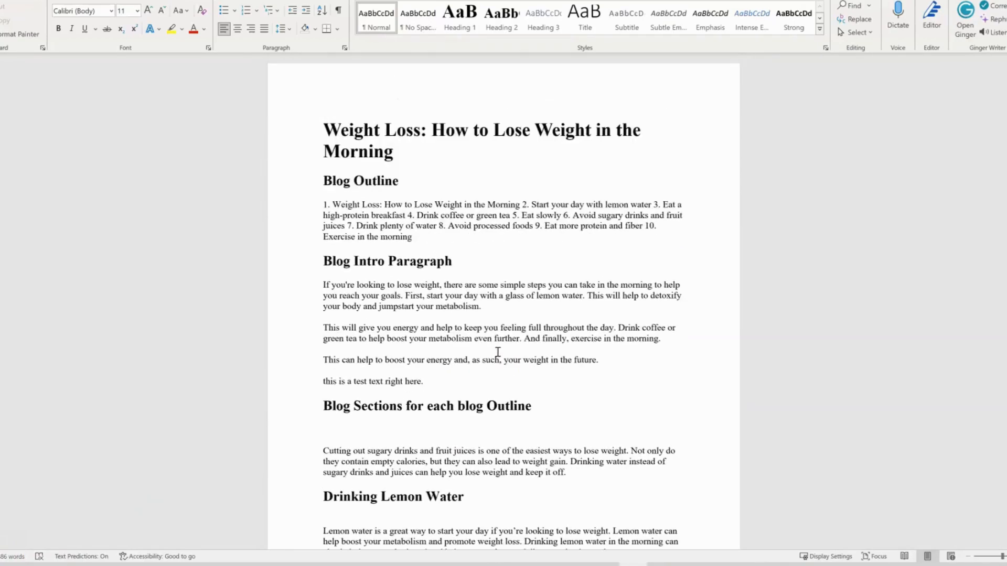
Switch to Copyscape, log in with the prefilled credentials and paste the article text into the Premium Search field
{"action": "left_click", "coordinate": [390, 224]}
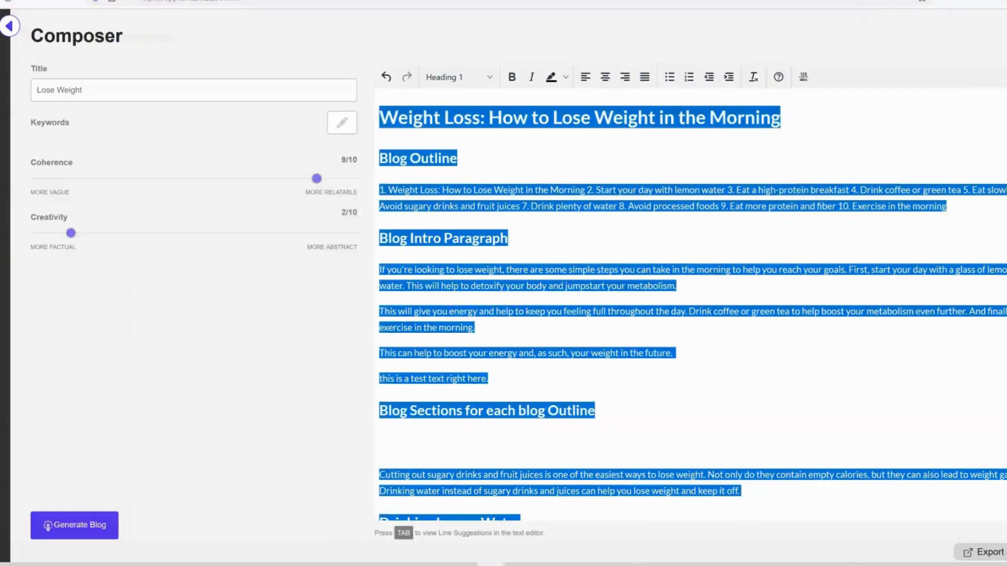
{"action": "scroll", "coordinate": [645, 262], "scroll_direction": "down", "scroll_amount": 15}
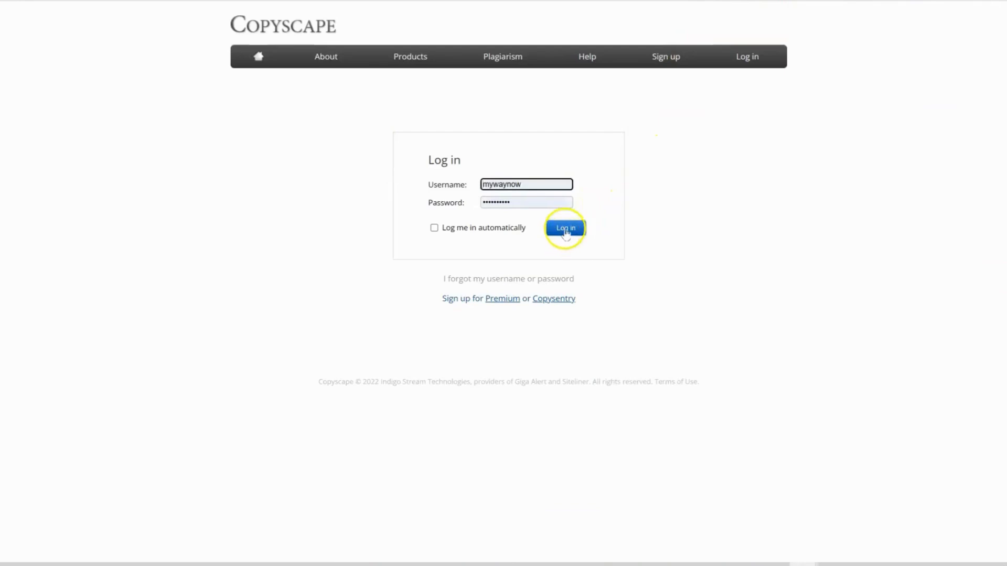
{"action": "left_click", "coordinate": [565, 229]}
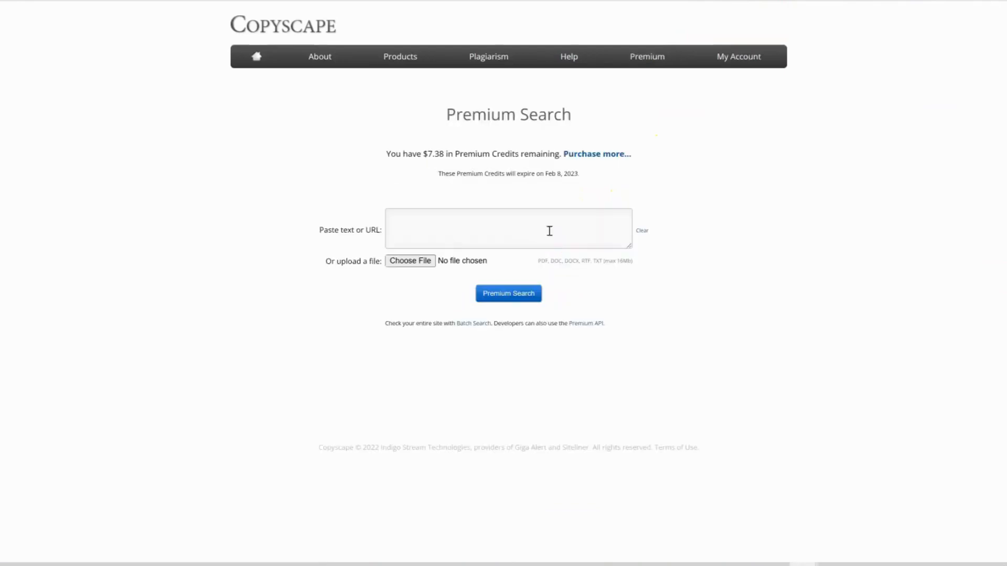
{"action": "left_click", "coordinate": [519, 238]}
{"action": "key", "text": "ctrl+v"}
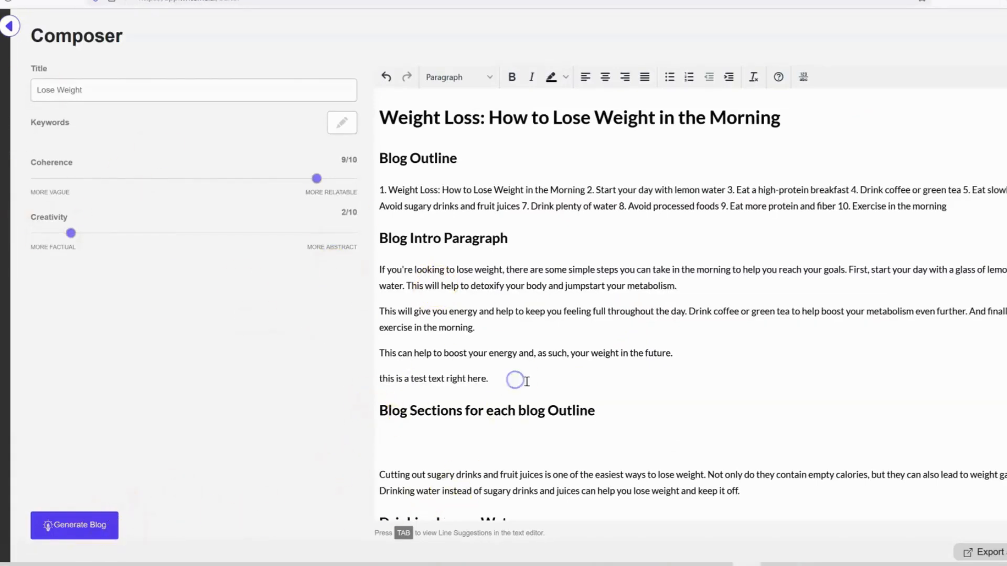
Return to the Composer and append "dfsdfsfsdsdf" to the test line at the end of the intro
{"action": "scroll", "coordinate": [580, 515], "scroll_direction": "down", "scroll_amount": 15}
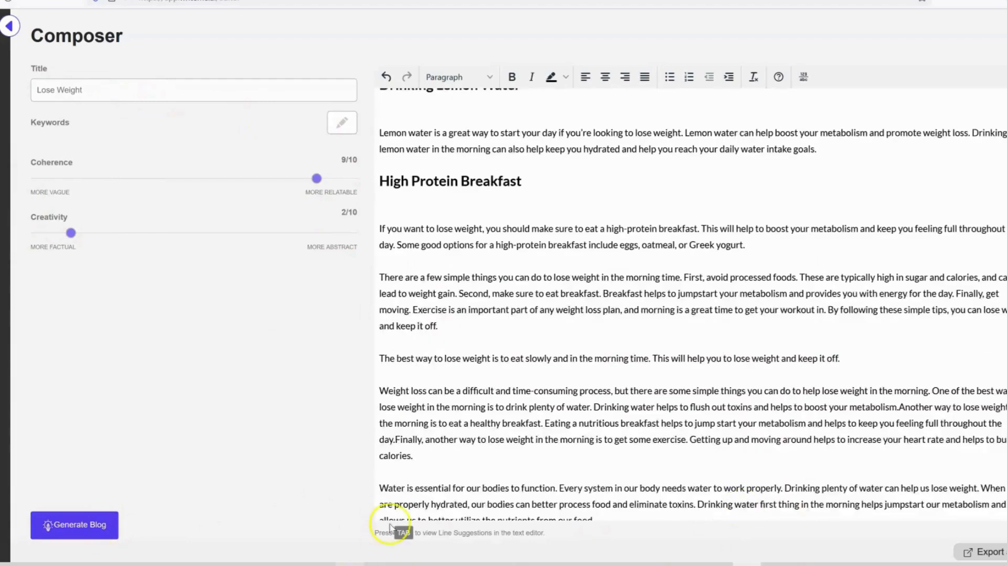
{"action": "scroll", "coordinate": [411, 409], "scroll_direction": "up", "scroll_amount": 15}
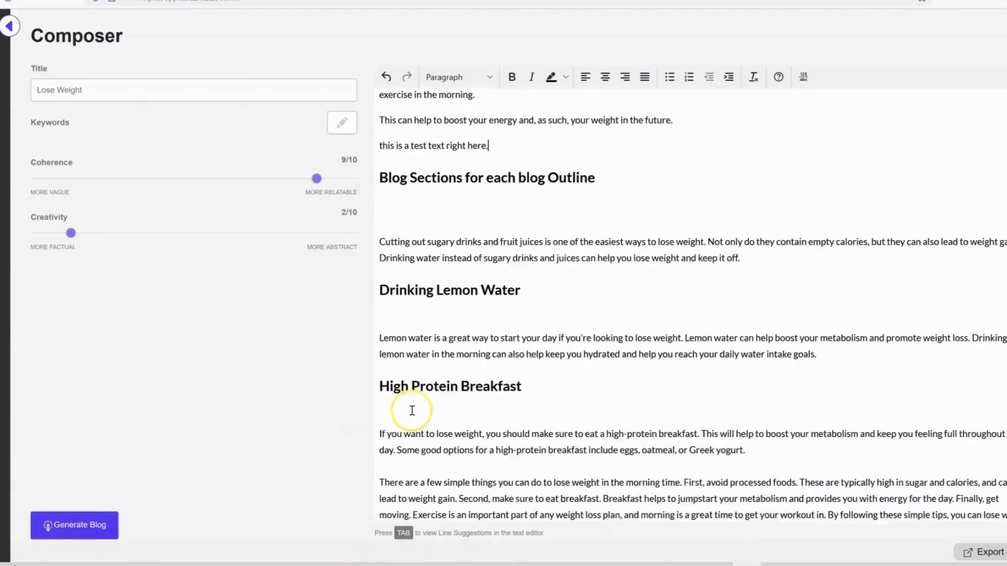
{"action": "left_click", "coordinate": [522, 235]}
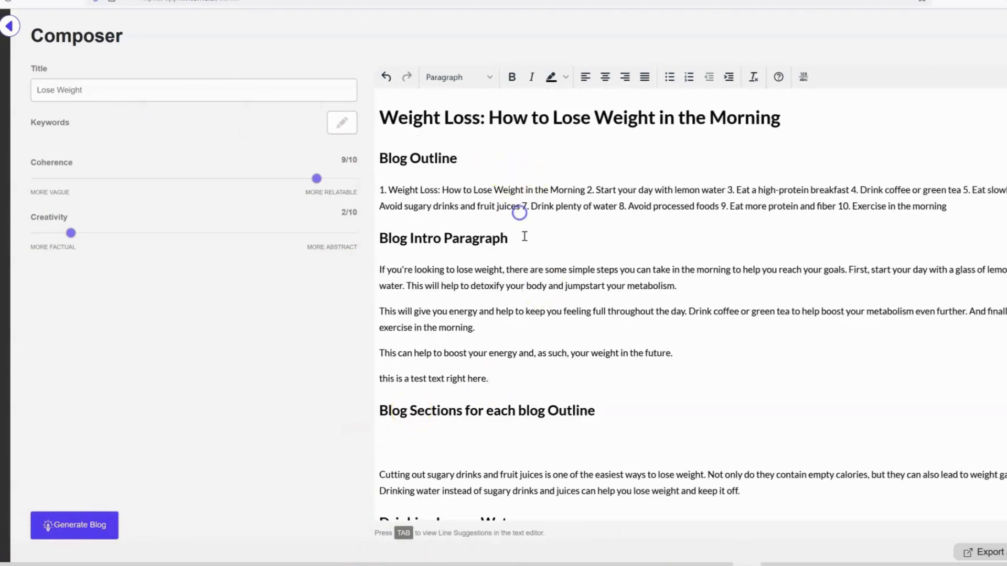
{"action": "left_click", "coordinate": [508, 379]}
{"action": "type", "text": "dfsdfsfsdsdf"}
{"action": "left_click_drag", "start_coordinate": [536, 379], "coordinate": [502, 378]}
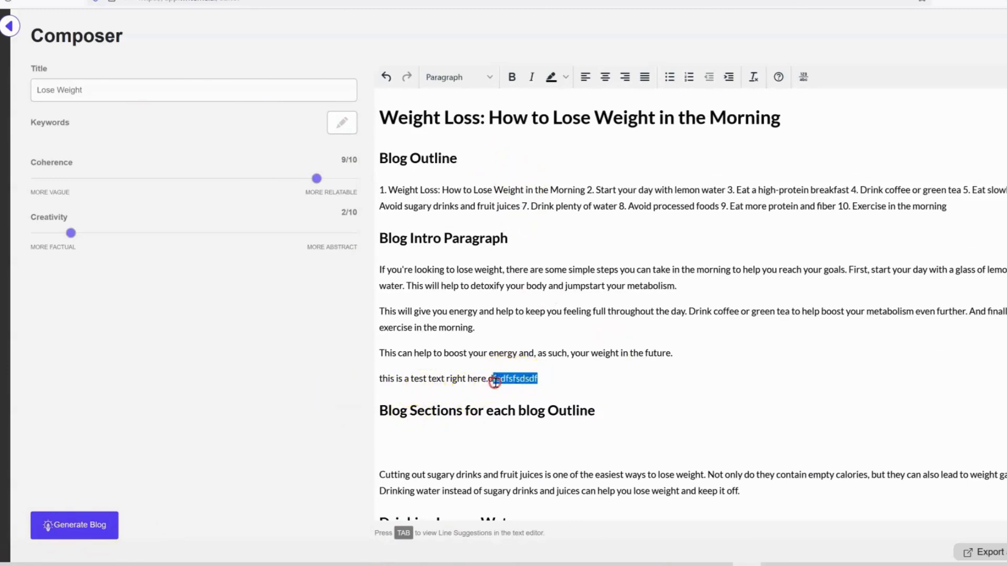
{"action": "left_click", "coordinate": [652, 396]}
{"action": "left_click", "coordinate": [450, 330]}
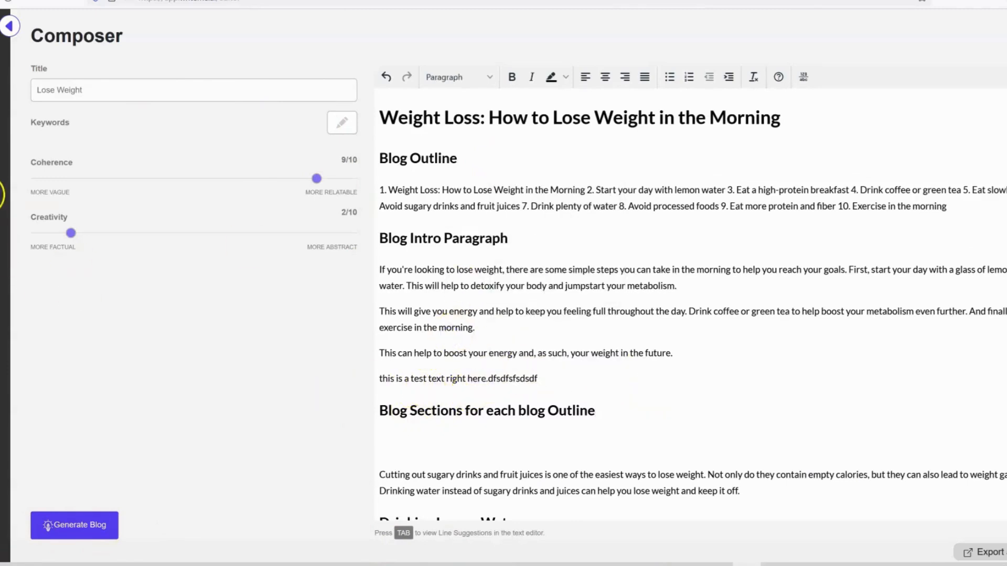
Go back to the Dashboard and open the short article "test" from the Lose Weight project
{"action": "left_click", "coordinate": [4, 144]}
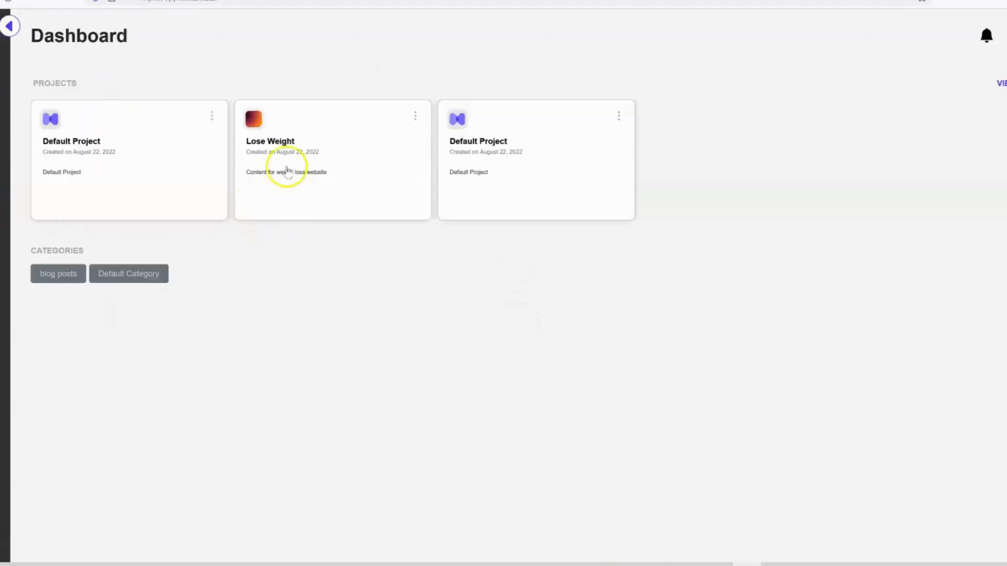
{"action": "left_click", "coordinate": [287, 171]}
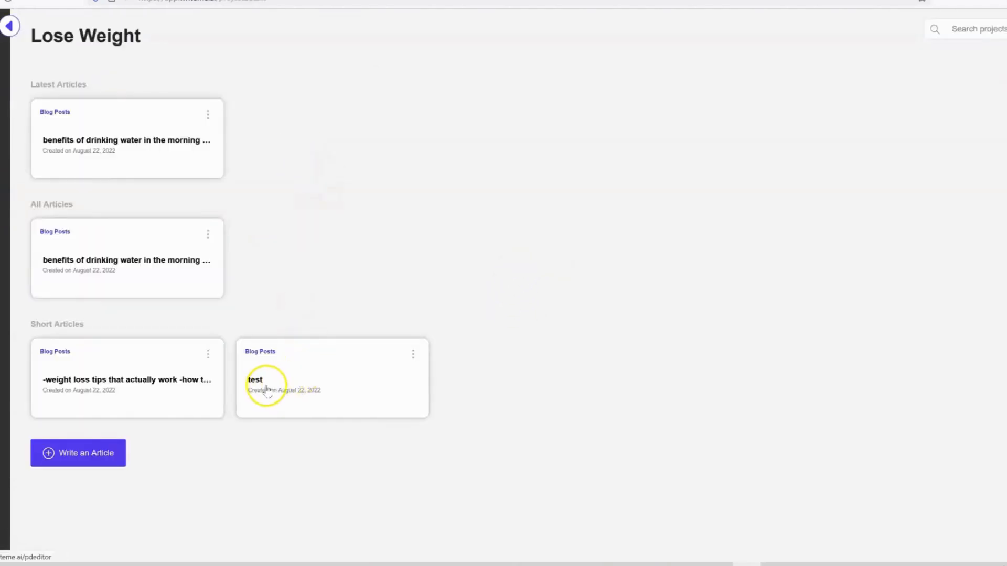
{"action": "left_click", "coordinate": [265, 387]}
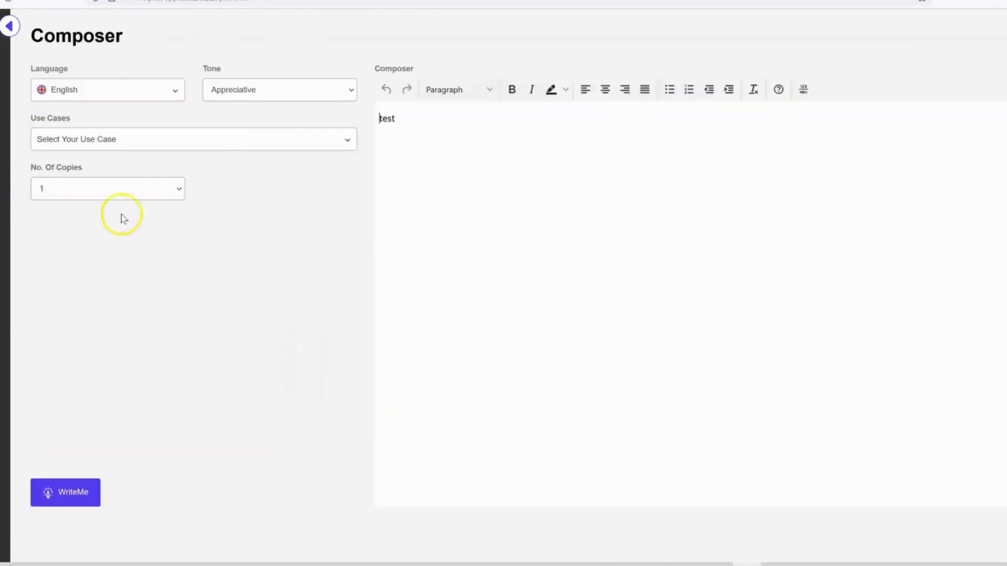
Choose the Product Description use case, name the product "Conversion Robot" and describe it as software that writes really good content for your small business
{"action": "left_click", "coordinate": [332, 140]}
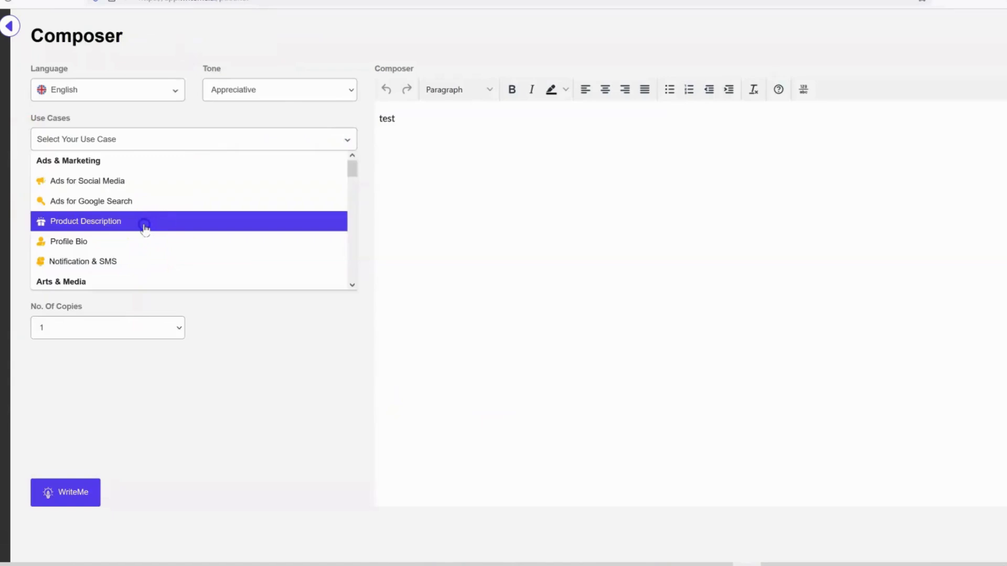
{"action": "left_click", "coordinate": [145, 225]}
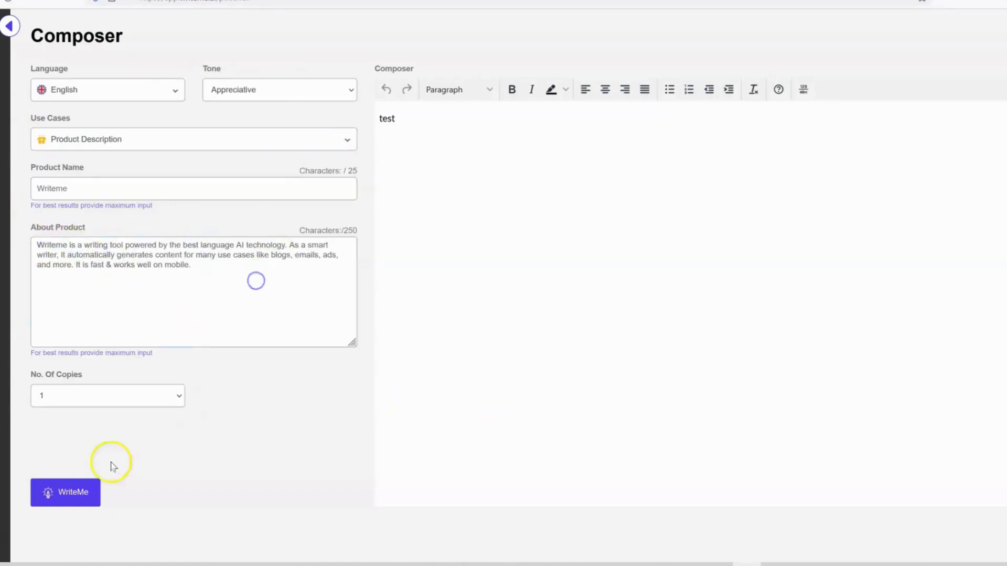
{"action": "left_click", "coordinate": [95, 487]}
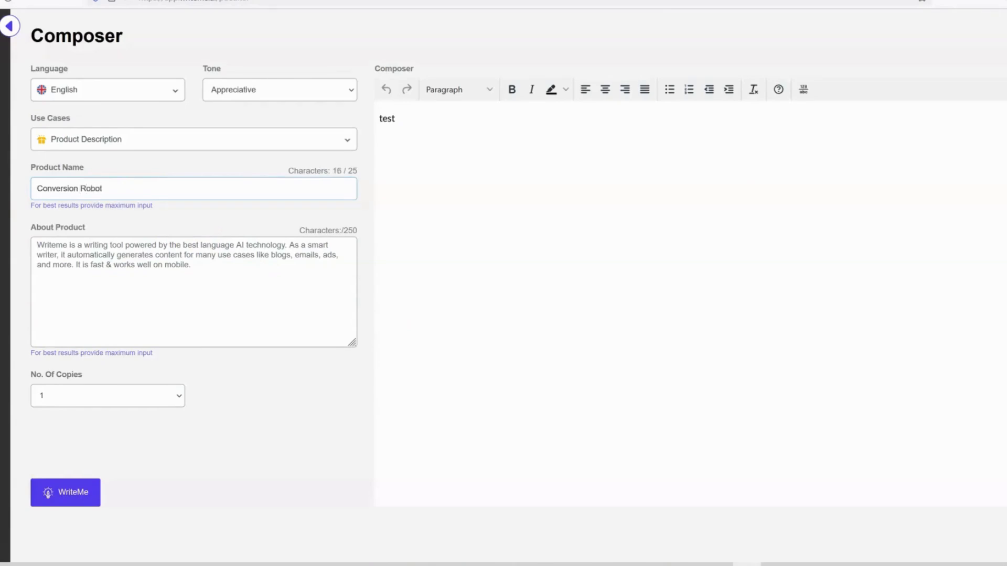
{"action": "left_click", "coordinate": [104, 278]}
{"action": "key", "text": "ctrl+a"}
{"action": "type", "text": "This i"}
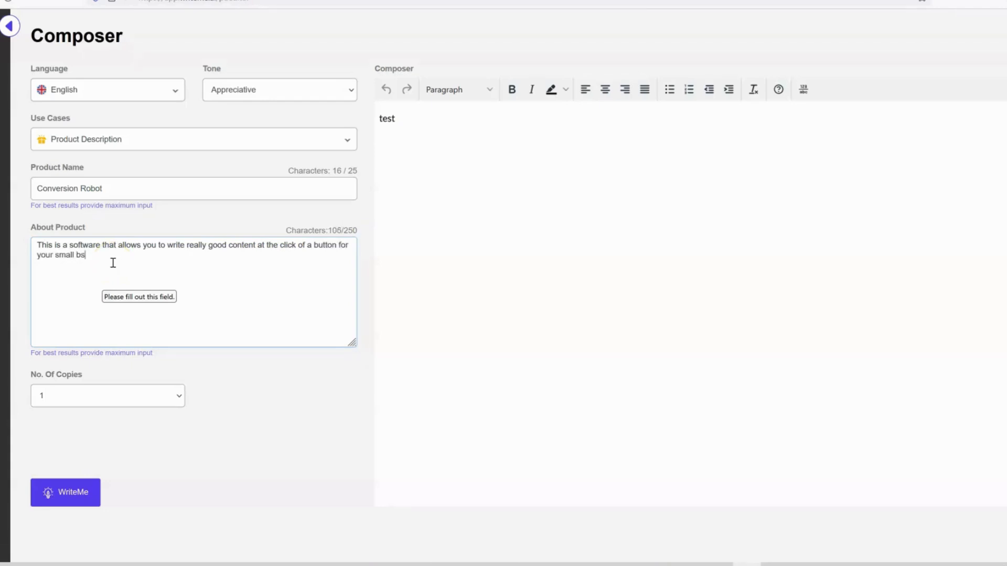
{"action": "left_click", "coordinate": [211, 281]}
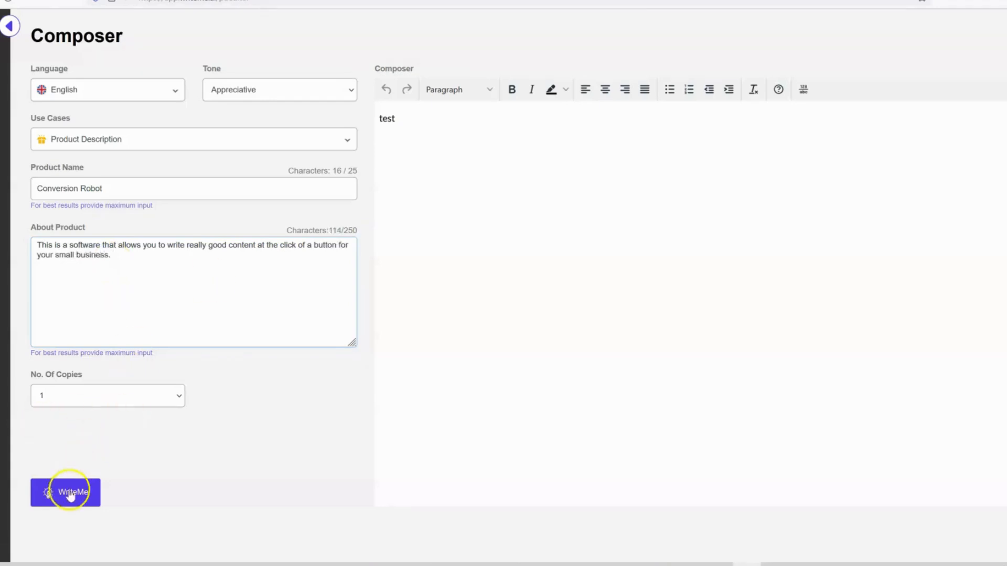
Set the number of copies to 2, generate the product descriptions and read through both
{"action": "left_click", "coordinate": [171, 395]}
{"action": "left_click", "coordinate": [94, 427]}
{"action": "left_click", "coordinate": [78, 491]}
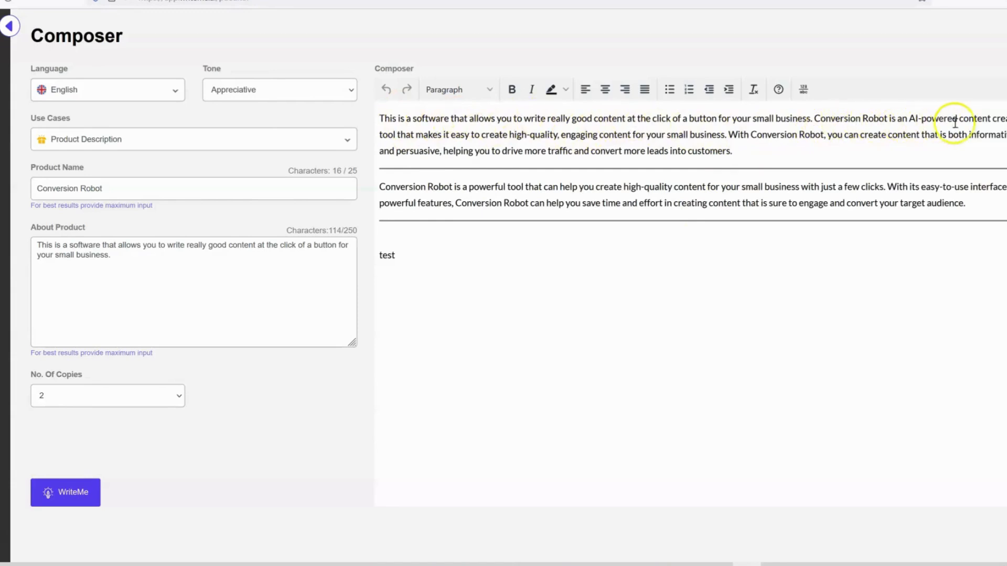
{"action": "left_click_drag", "start_coordinate": [460, 135], "coordinate": [797, 164]}
{"action": "left_click", "coordinate": [734, 137]}
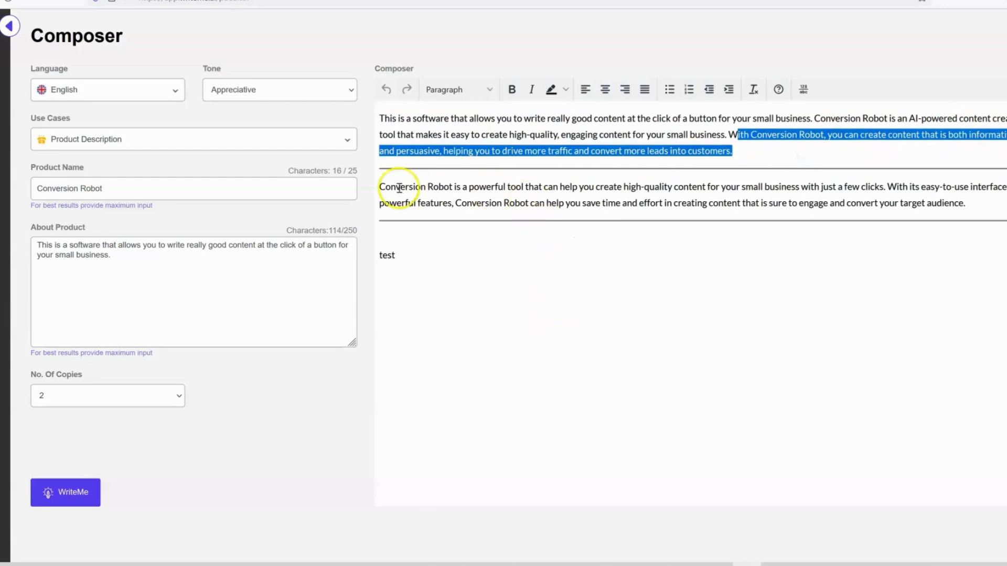
{"action": "left_click_drag", "start_coordinate": [384, 187], "coordinate": [800, 218]}
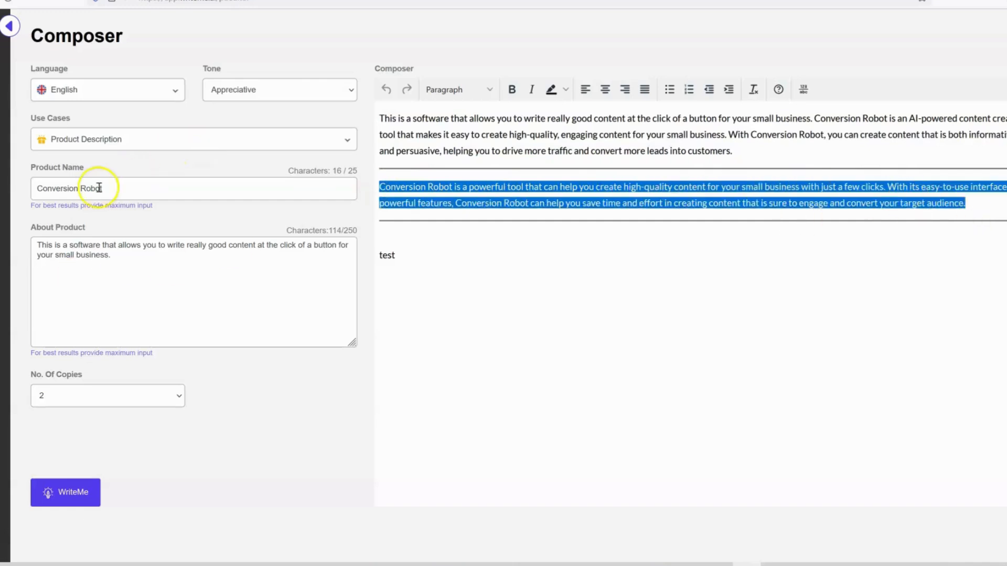
Copy the About Product text, switch to the Ads for Social Media use case and paste it as the product description
{"action": "left_click_drag", "start_coordinate": [122, 257], "coordinate": [19, 249]}
{"action": "key", "text": "ctrl+c"}
{"action": "left_click", "coordinate": [344, 139]}
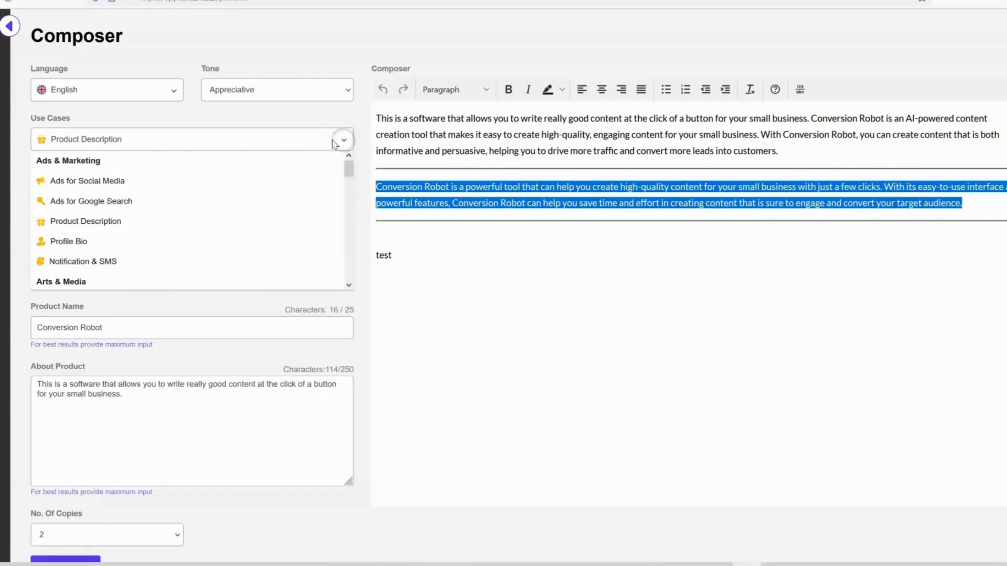
{"action": "left_click", "coordinate": [112, 180]}
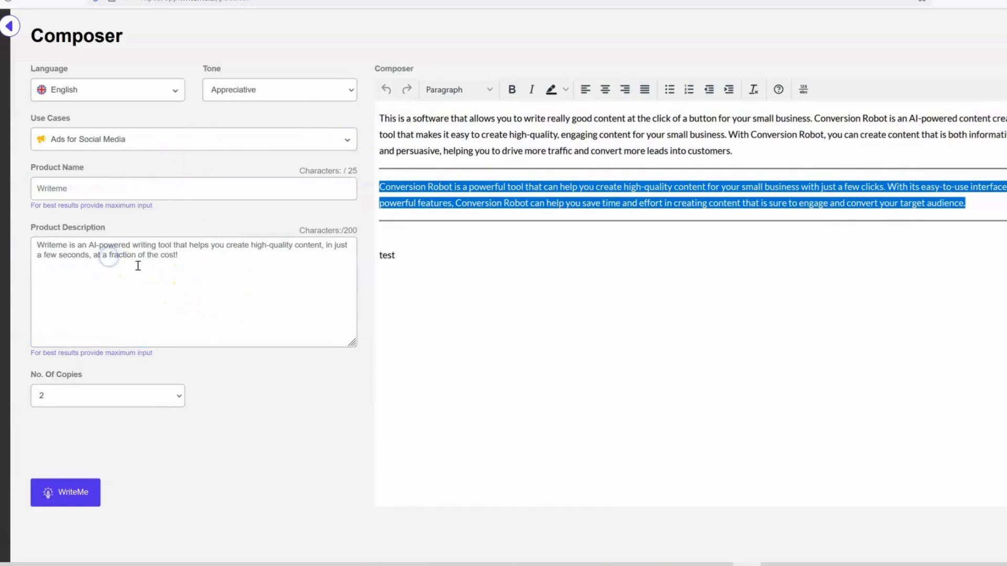
{"action": "key", "text": "ctrl+v"}
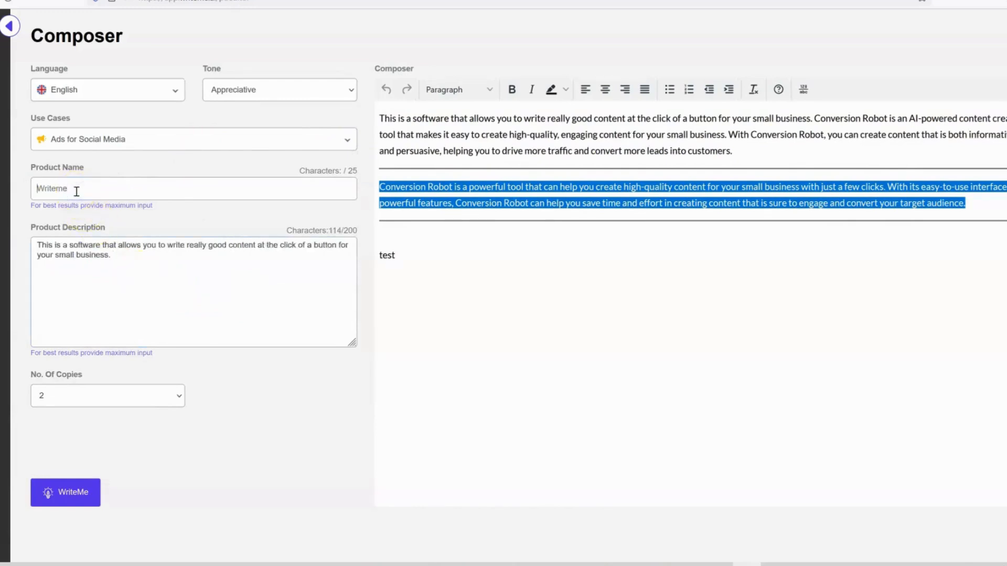
Set the product name to "Conversion Robot", generate the two social media ads and read them
{"action": "left_click_drag", "start_coordinate": [119, 258], "coordinate": [17, 250]}
{"action": "key", "text": "ctrl+c"}
{"action": "left_click", "coordinate": [129, 264]}
{"action": "left_click", "coordinate": [114, 187]}
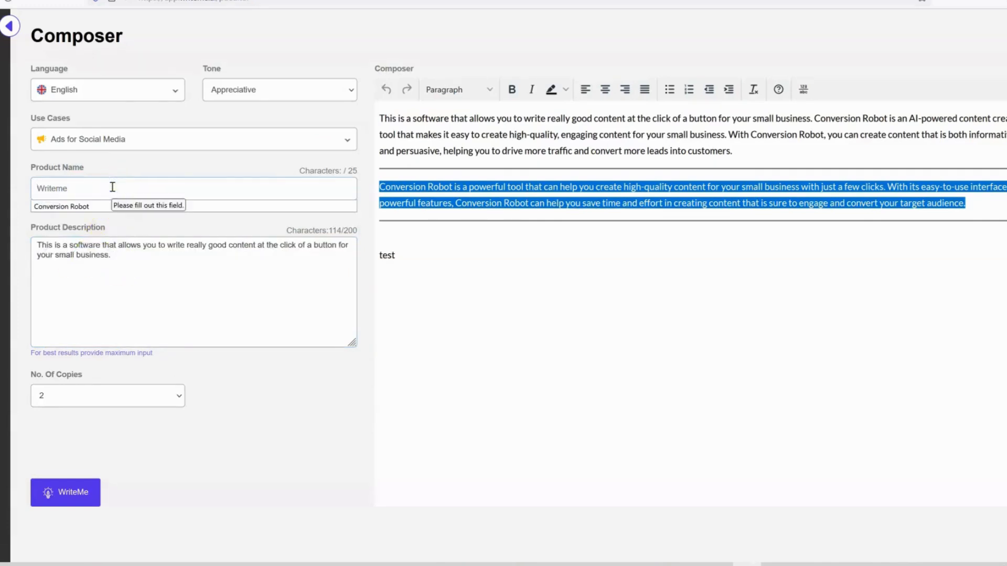
{"action": "left_click", "coordinate": [104, 205]}
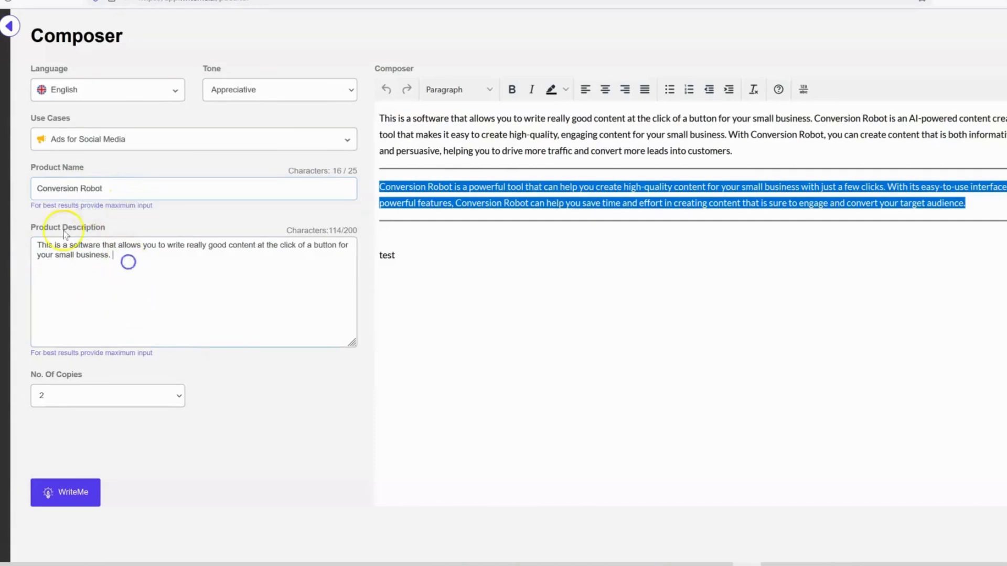
{"action": "left_click", "coordinate": [73, 492]}
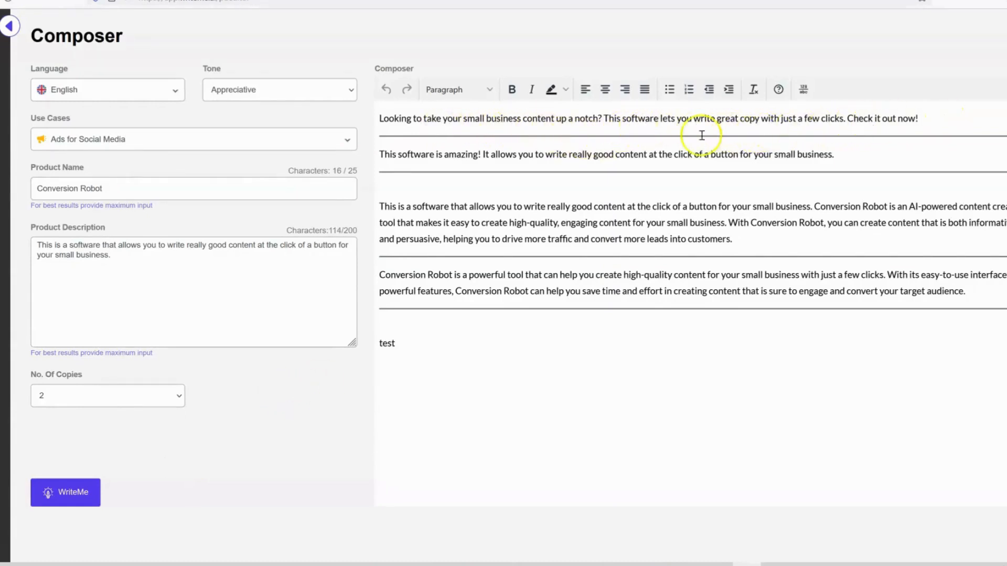
{"action": "left_click_drag", "start_coordinate": [420, 154], "coordinate": [570, 156]}
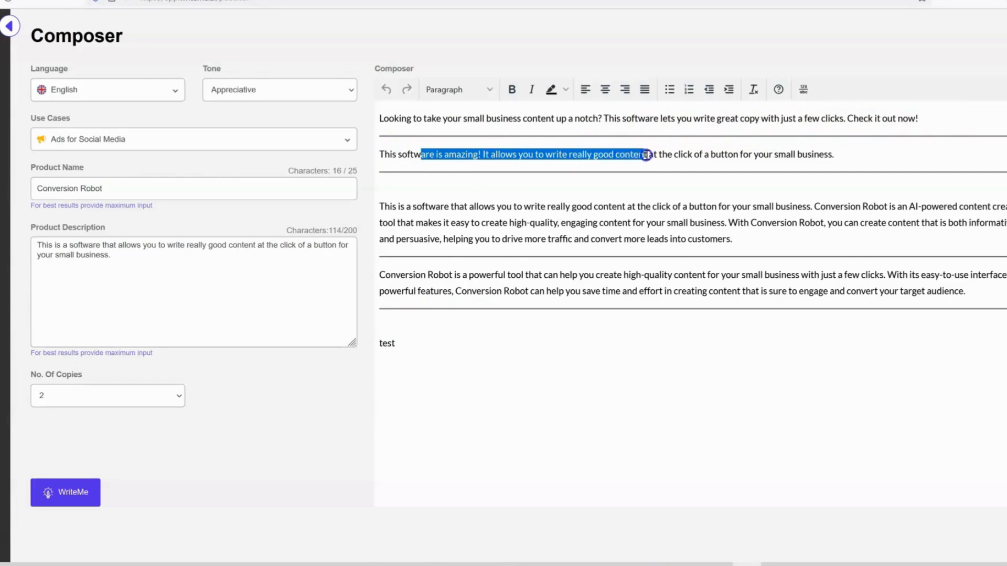
{"action": "left_click_drag", "start_coordinate": [647, 156], "coordinate": [854, 158]}
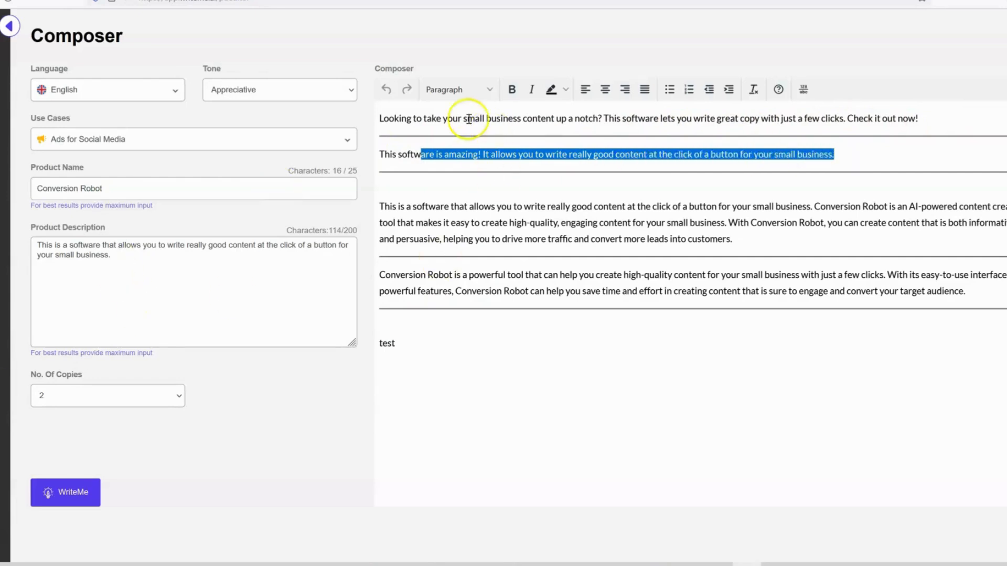
Choose the Video Description use case and set the video title to "Conversion Robot- High Quality Content at the Click of a Button"
{"action": "left_click", "coordinate": [345, 139]}
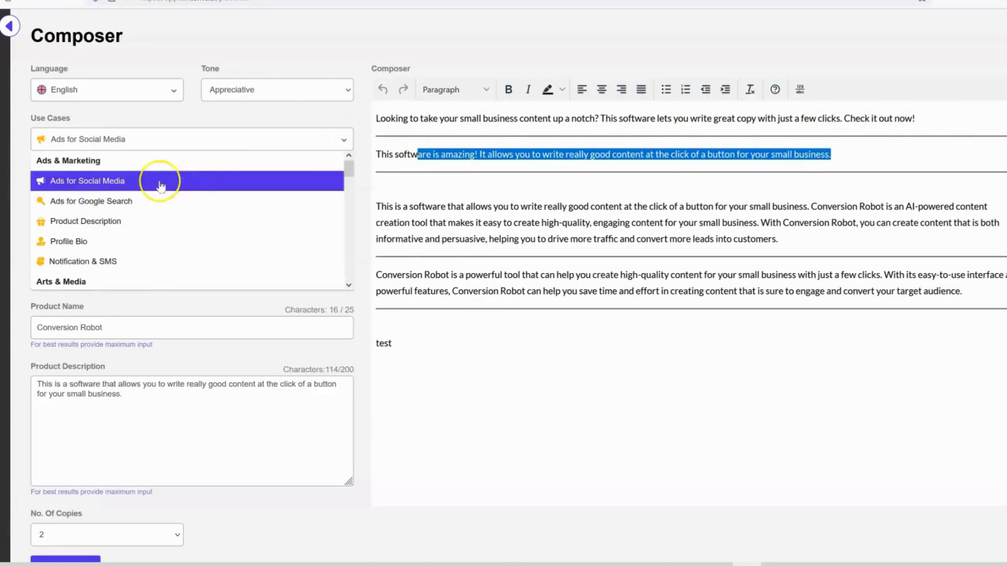
{"action": "left_click", "coordinate": [150, 221]}
{"action": "left_click", "coordinate": [105, 209]}
{"action": "key", "text": "ctrl+v"}
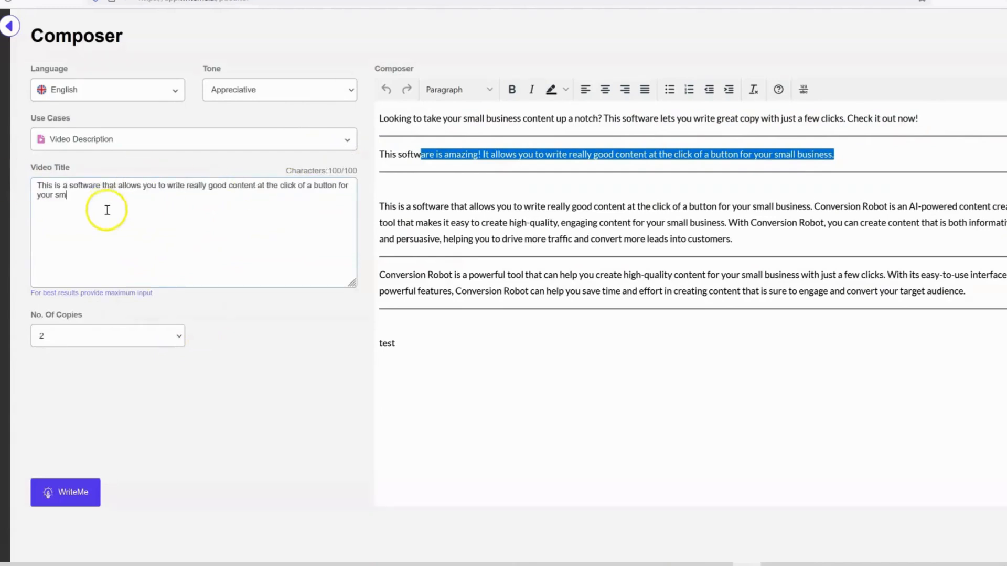
{"action": "key", "text": "ctrl+a"}
{"action": "type", "text": "C"}
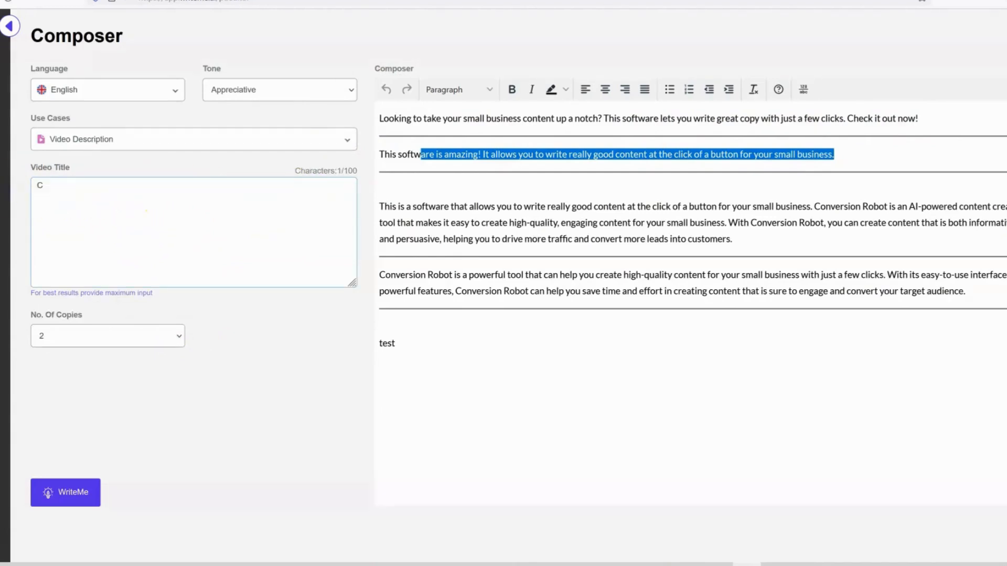
{"action": "type", "text": "onversion Robot- High Quality Content at the Click of a Button"}
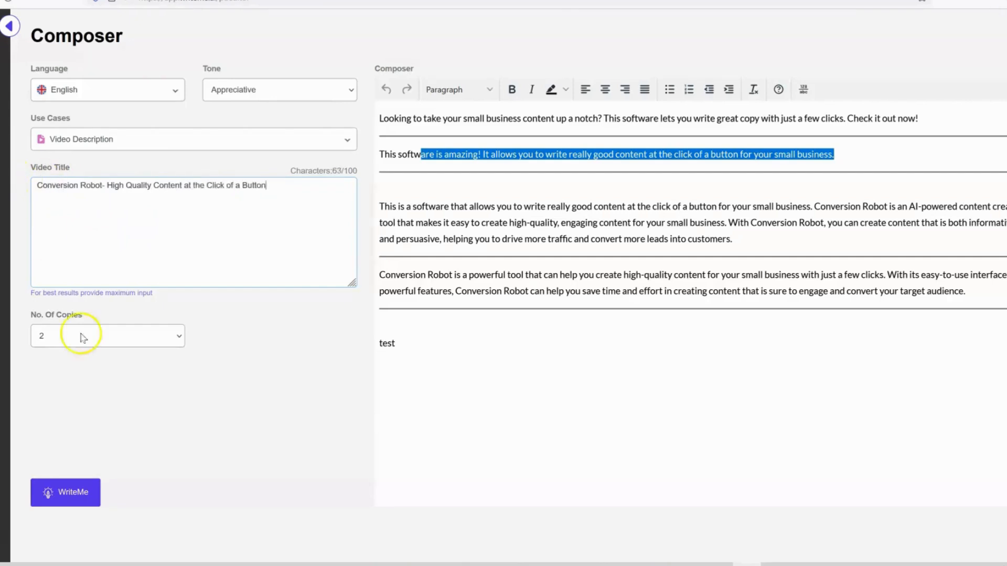
Generate the two video descriptions and compare them with the longer product description in the Composer
{"action": "left_click", "coordinate": [88, 486]}
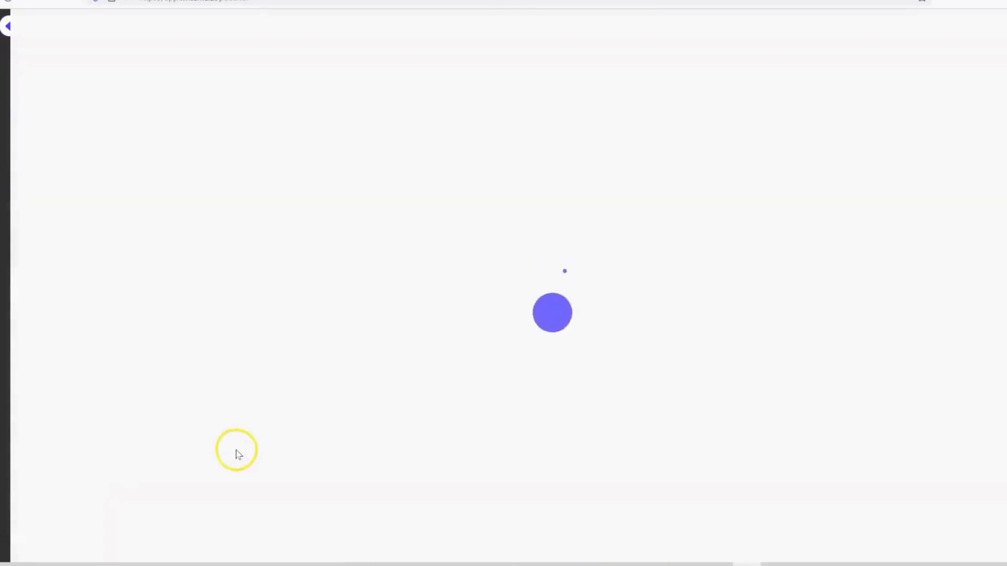
{"action": "left_click_drag", "start_coordinate": [548, 118], "coordinate": [999, 118]}
{"action": "left_click_drag", "start_coordinate": [400, 170], "coordinate": [860, 191]}
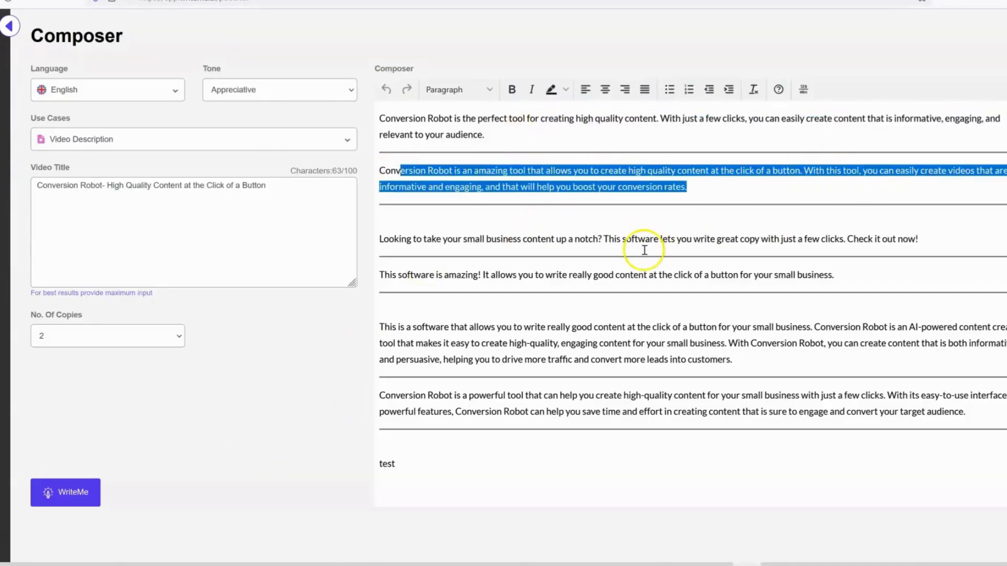
{"action": "left_click_drag", "start_coordinate": [380, 326], "coordinate": [800, 363]}
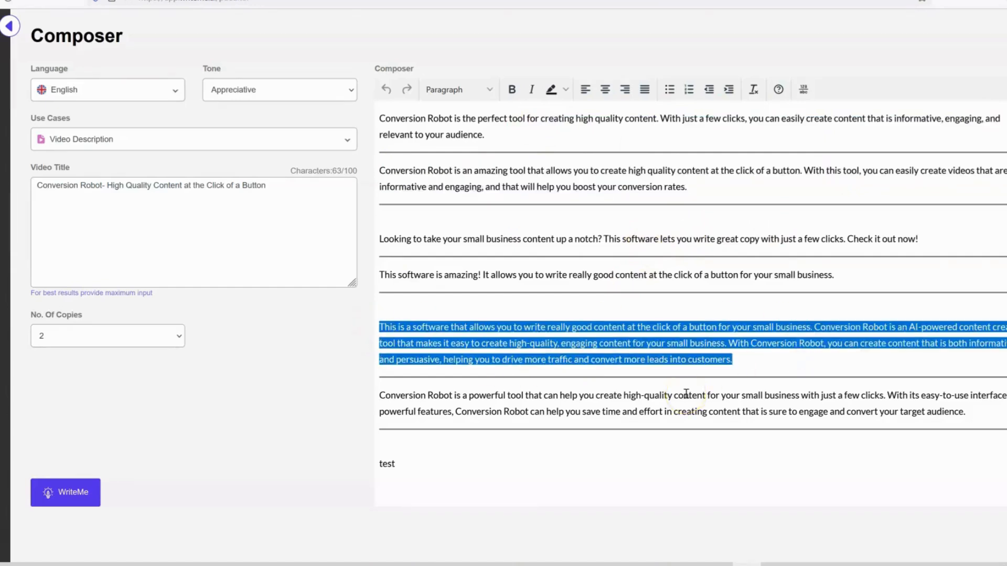
{"action": "left_click", "coordinate": [624, 346]}
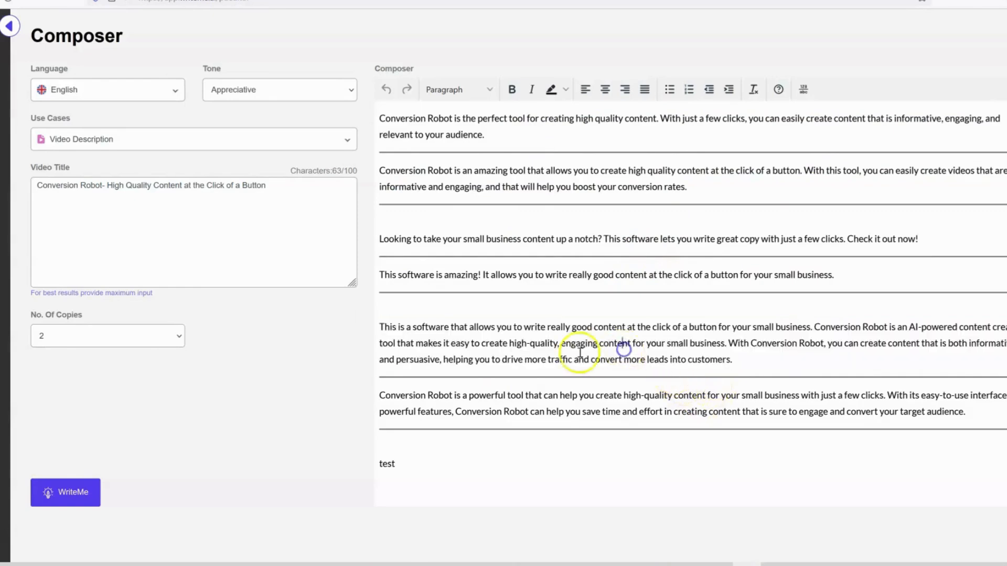
{"action": "left_click_drag", "start_coordinate": [739, 360], "coordinate": [360, 321]}
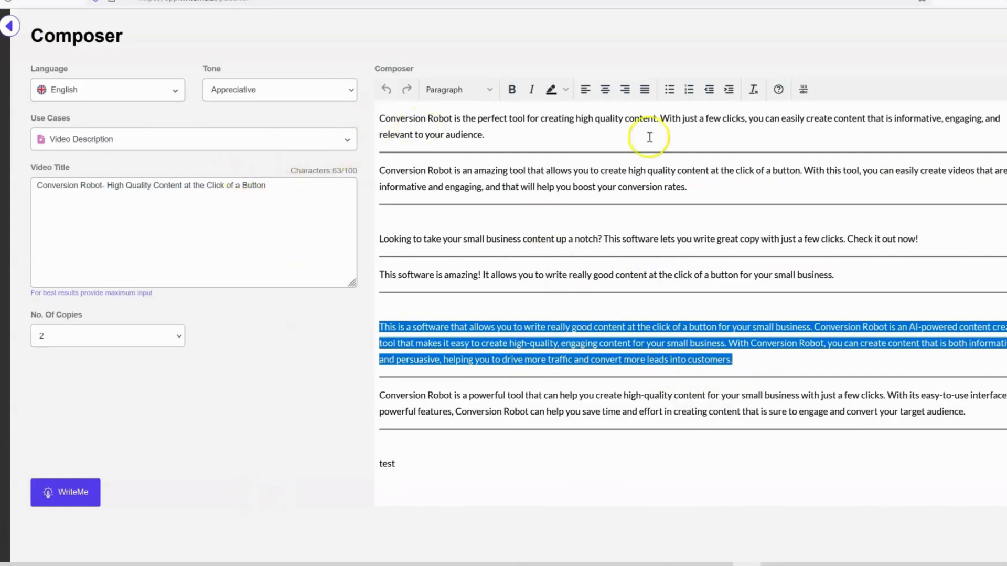
Generate one copy of Song Lyrics from the song idea "happy song for winter time"
{"action": "left_click", "coordinate": [199, 139]}
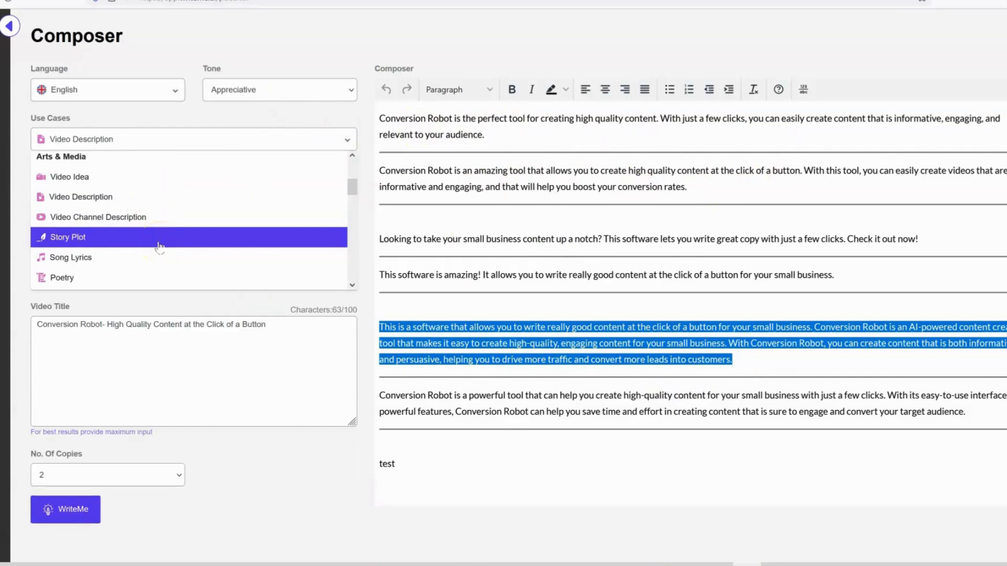
{"action": "left_click", "coordinate": [94, 258]}
{"action": "left_click", "coordinate": [130, 196]}
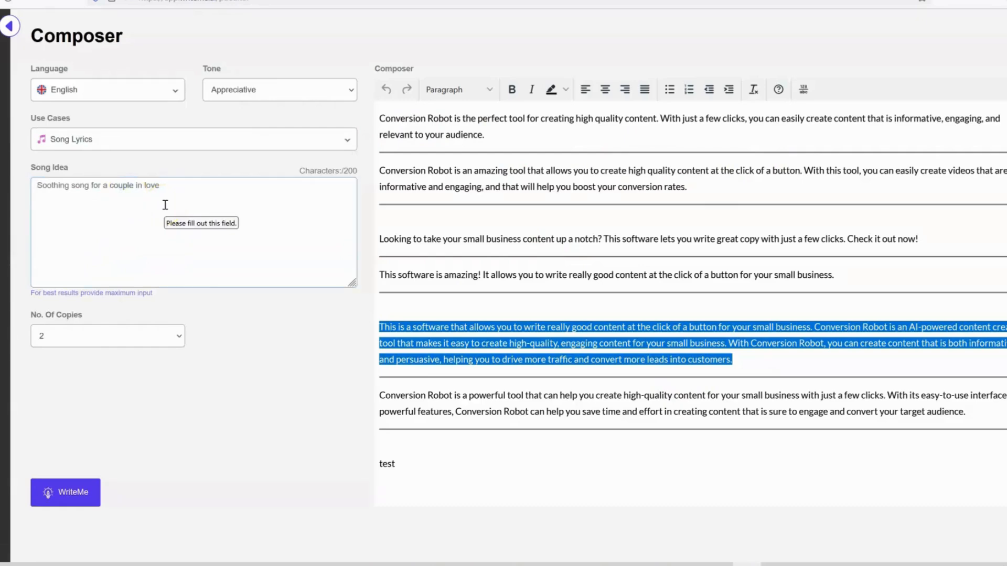
{"action": "type", "text": "happy song for winter time"}
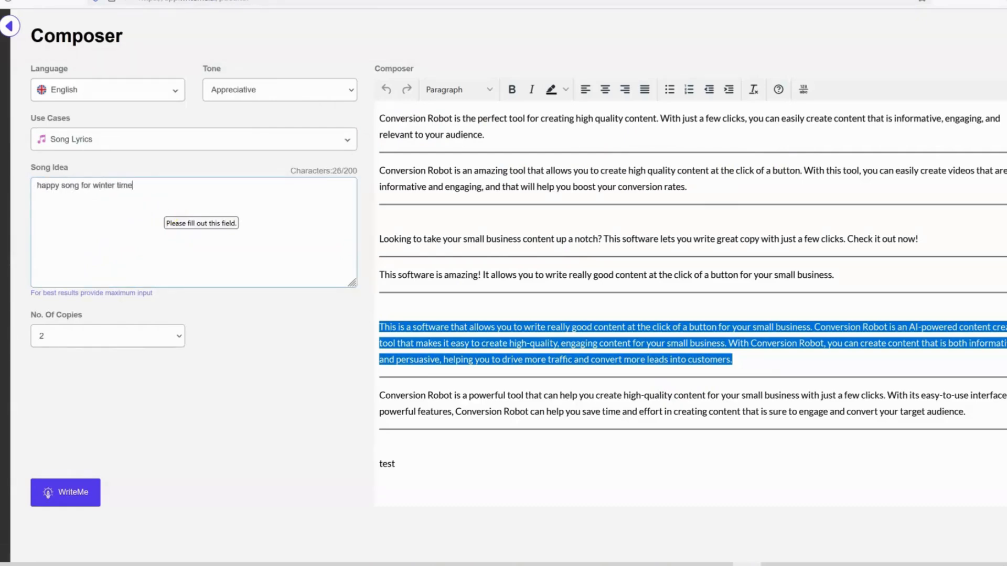
{"action": "left_click", "coordinate": [79, 336]}
{"action": "left_click", "coordinate": [80, 365]}
{"action": "left_click", "coordinate": [58, 491]}
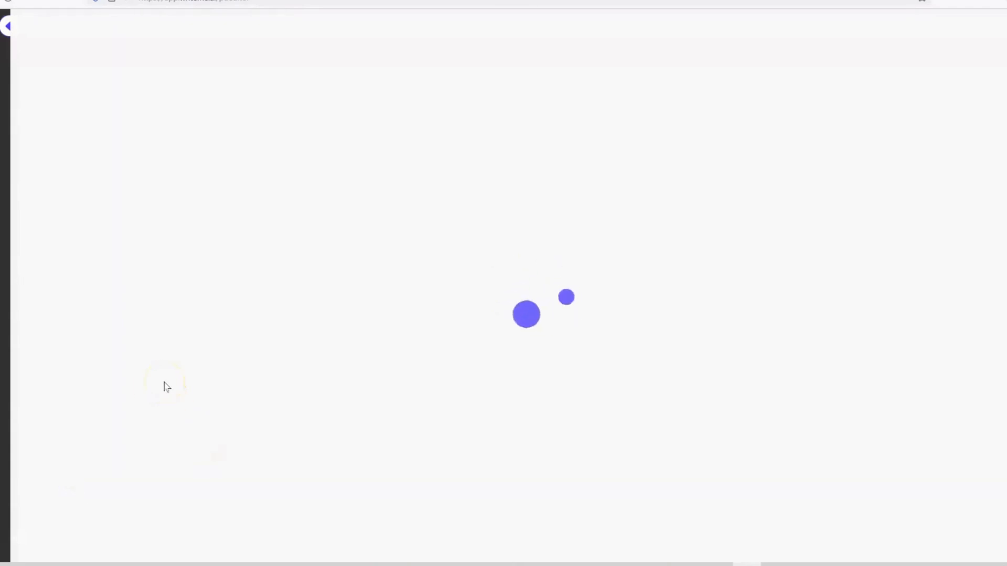
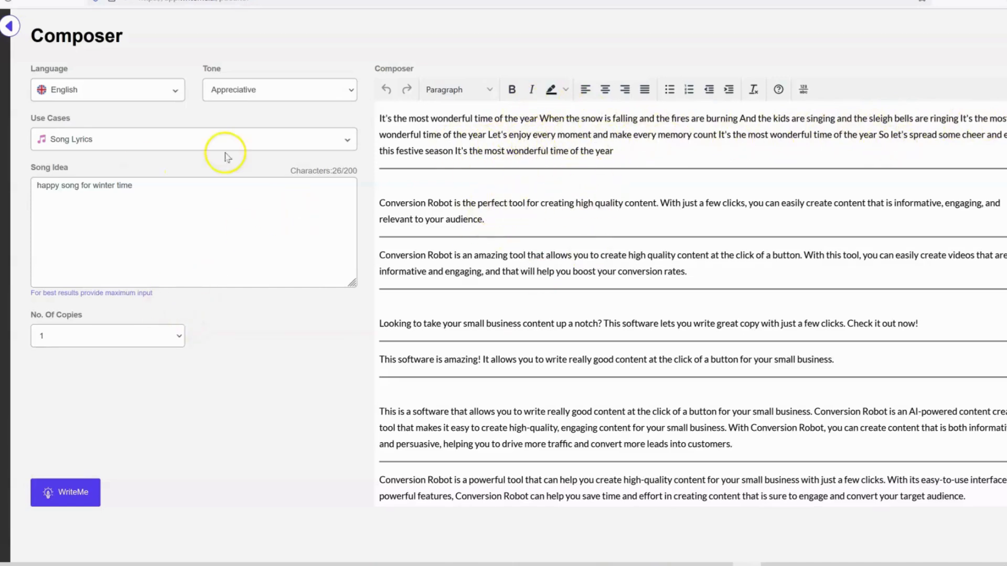
Look through the use cases and switch to Blog Idea under Content Writing
{"action": "left_click", "coordinate": [344, 138]}
{"action": "scroll", "coordinate": [189, 256], "scroll_direction": "down", "scroll_amount": 1}
{"action": "scroll", "coordinate": [189, 257], "scroll_direction": "down", "scroll_amount": 5}
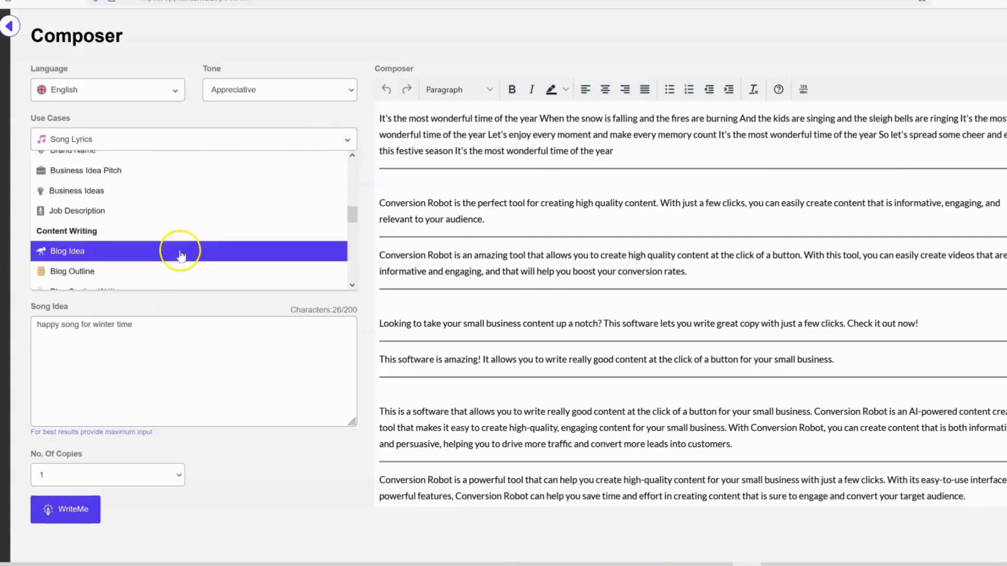
{"action": "scroll", "coordinate": [135, 171], "scroll_direction": "up", "scroll_amount": 1}
{"action": "scroll", "coordinate": [147, 192], "scroll_direction": "down", "scroll_amount": 2}
{"action": "left_click", "coordinate": [146, 192]}
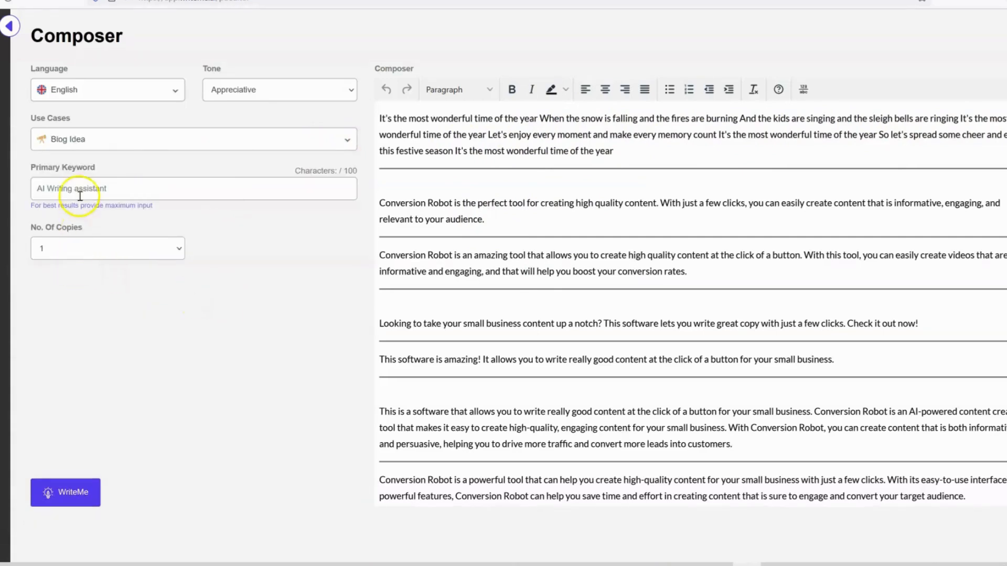
Generate two blog ideas for the primary keyword "how to lose weight fast" and highlight both generated titles
{"action": "left_click", "coordinate": [157, 248]}
{"action": "left_click", "coordinate": [126, 280]}
{"action": "left_click", "coordinate": [124, 188]}
{"action": "type", "text": "how to lose weight fast"}
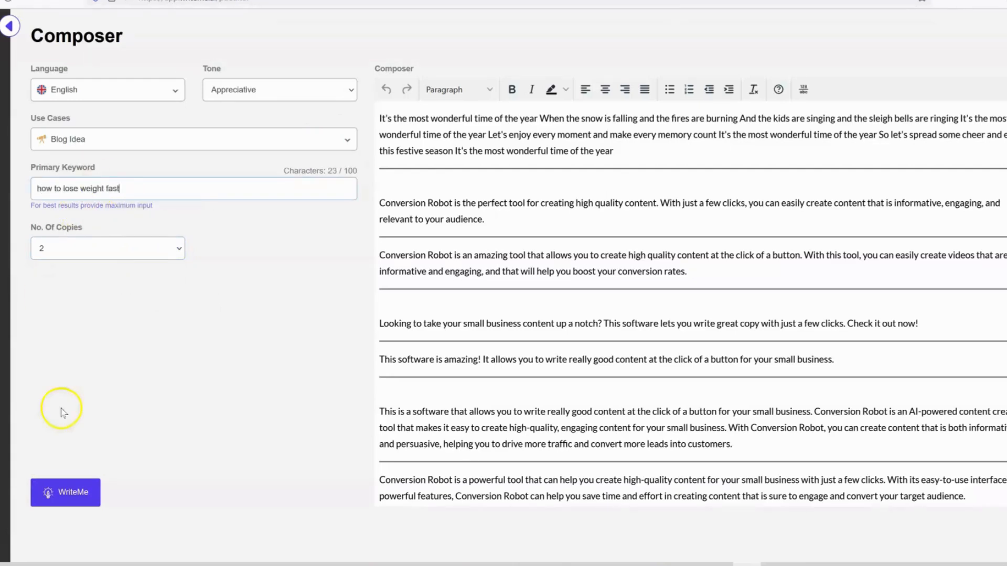
{"action": "left_click", "coordinate": [71, 492]}
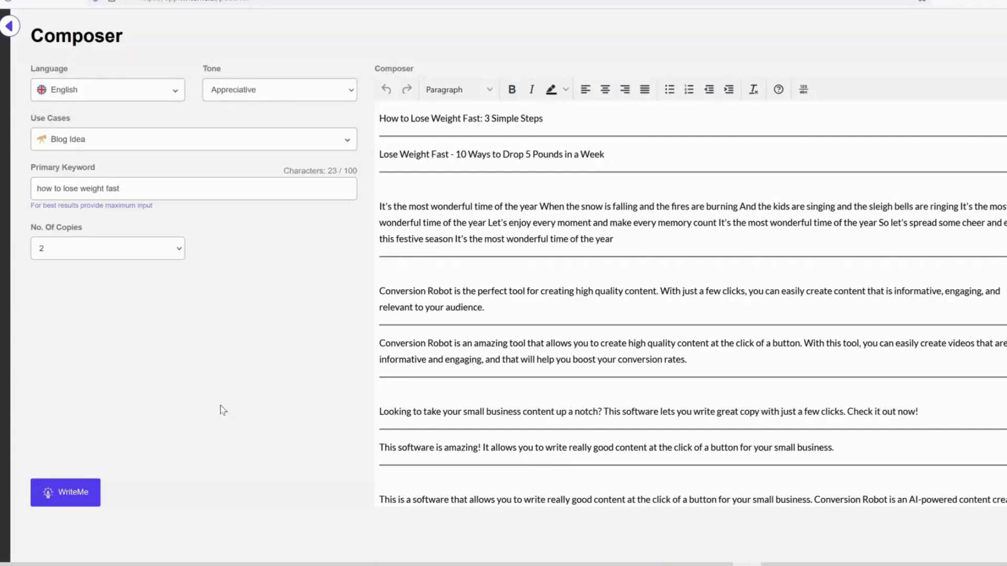
{"action": "left_click_drag", "start_coordinate": [609, 155], "coordinate": [379, 116]}
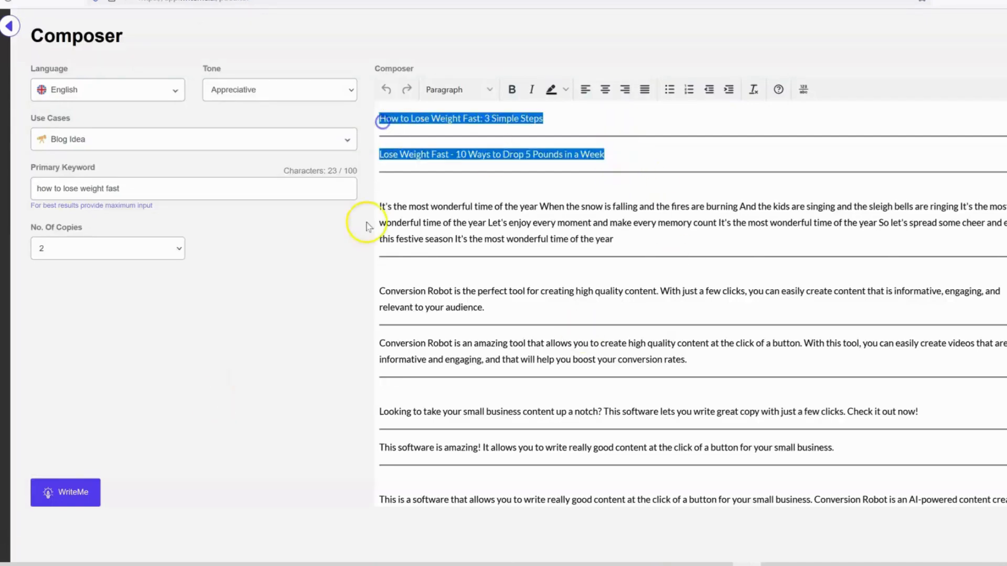
Generate two more blog ideas for the same primary keyword and look over the new titles in the Composer
{"action": "left_click", "coordinate": [74, 498]}
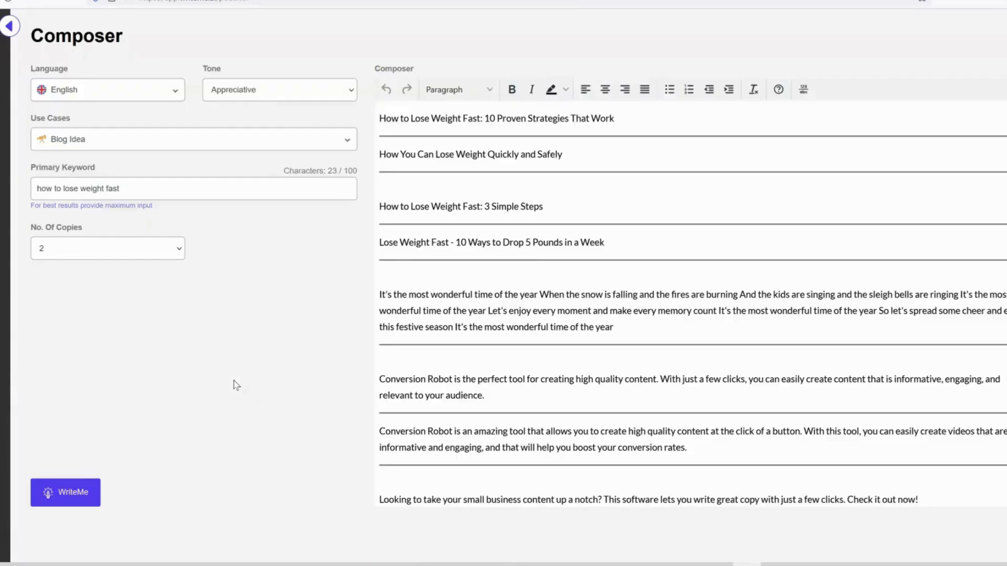
{"action": "scroll", "coordinate": [770, 184], "scroll_direction": "down", "scroll_amount": 5}
{"action": "scroll", "coordinate": [757, 360], "scroll_direction": "up", "scroll_amount": 5}
{"action": "left_click", "coordinate": [379, 268]}
Generate two Blog Section Writing copies with keywords "ai writer, ai software, long form ai content" and topic "how to create long form content using ai"
{"action": "left_click", "coordinate": [166, 143]}
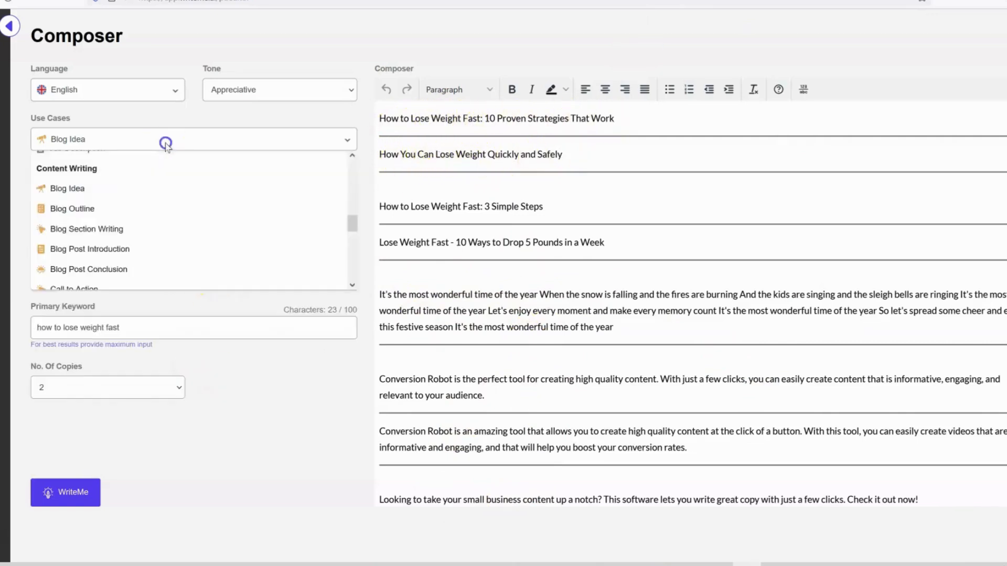
{"action": "left_click", "coordinate": [128, 235]}
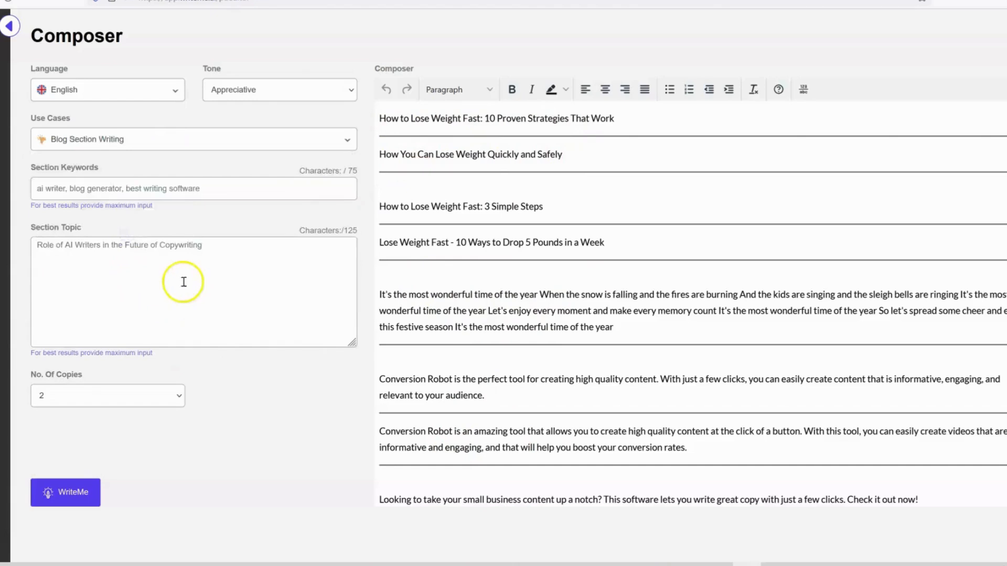
{"action": "left_click", "coordinate": [90, 188]}
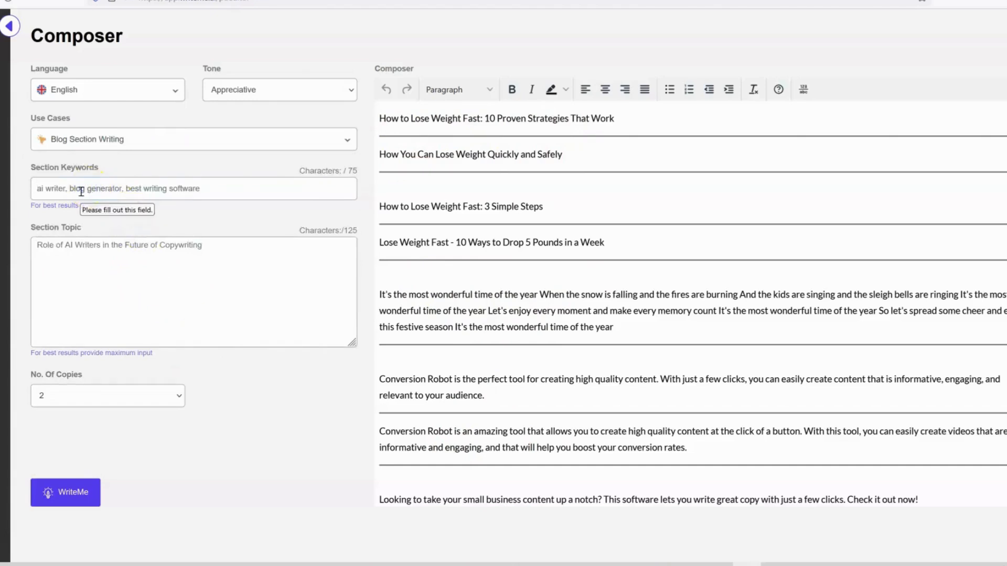
{"action": "type", "text": "ai writer, ai software, long form ai content"}
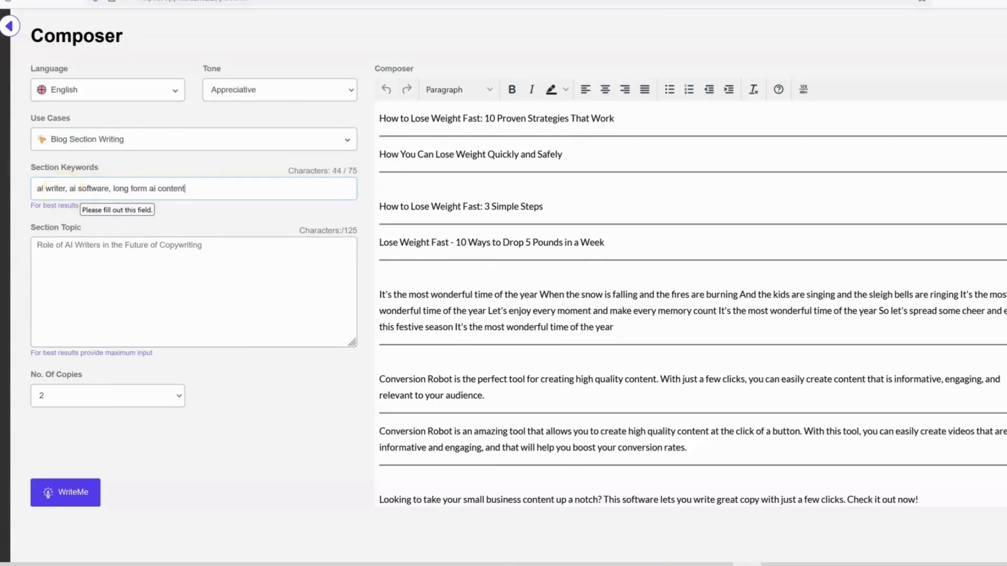
{"action": "left_click", "coordinate": [86, 492]}
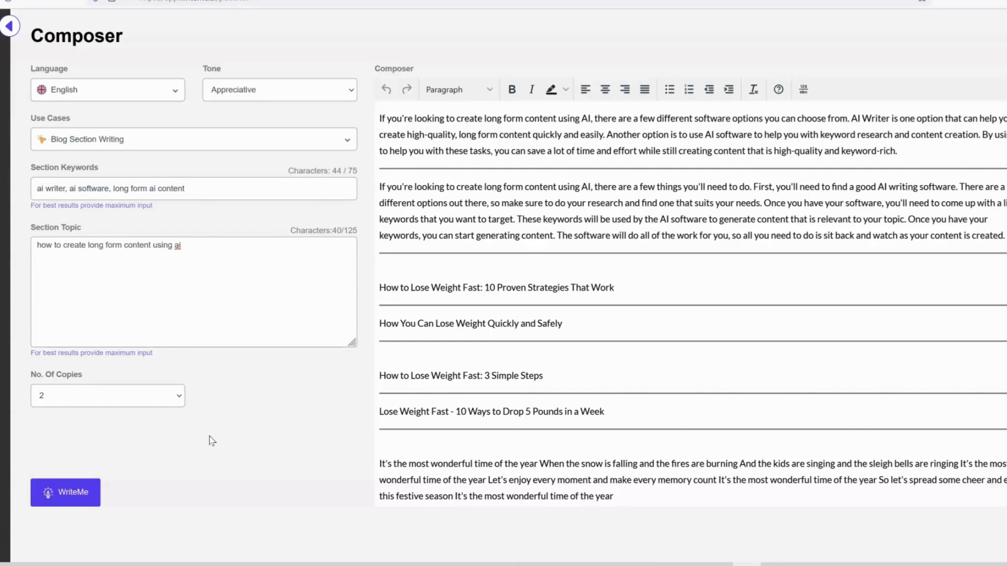
Read through the second generated blog section, highlighting its sentences passage by passage
{"action": "left_click_drag", "start_coordinate": [456, 189], "coordinate": [995, 205]}
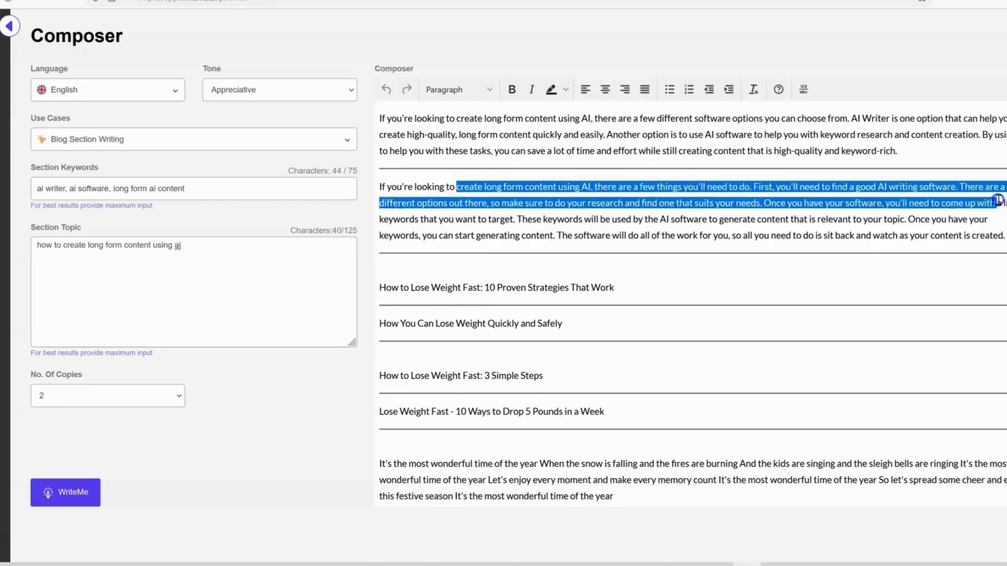
{"action": "left_click", "coordinate": [779, 203]}
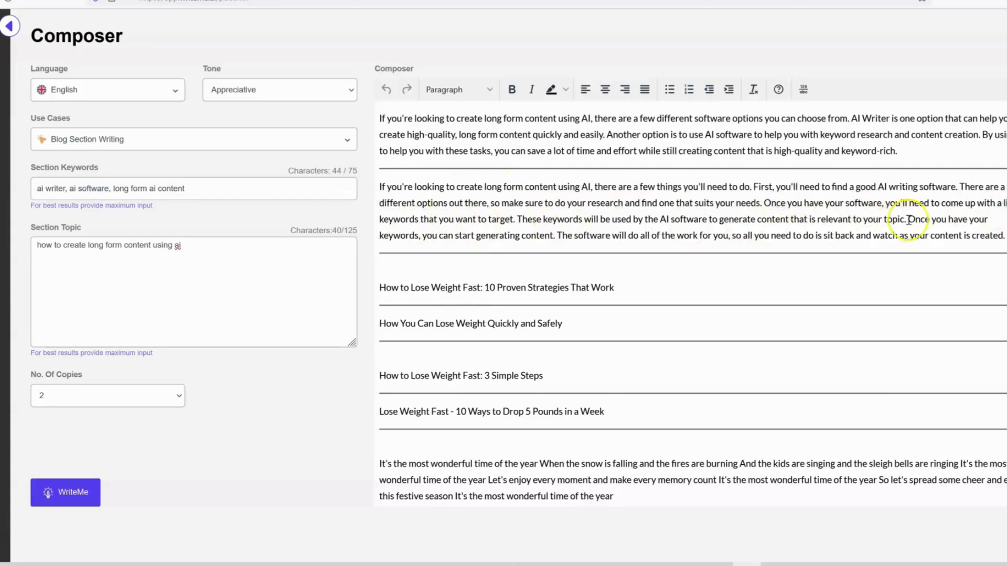
{"action": "left_click_drag", "start_coordinate": [921, 220], "coordinate": [959, 236]}
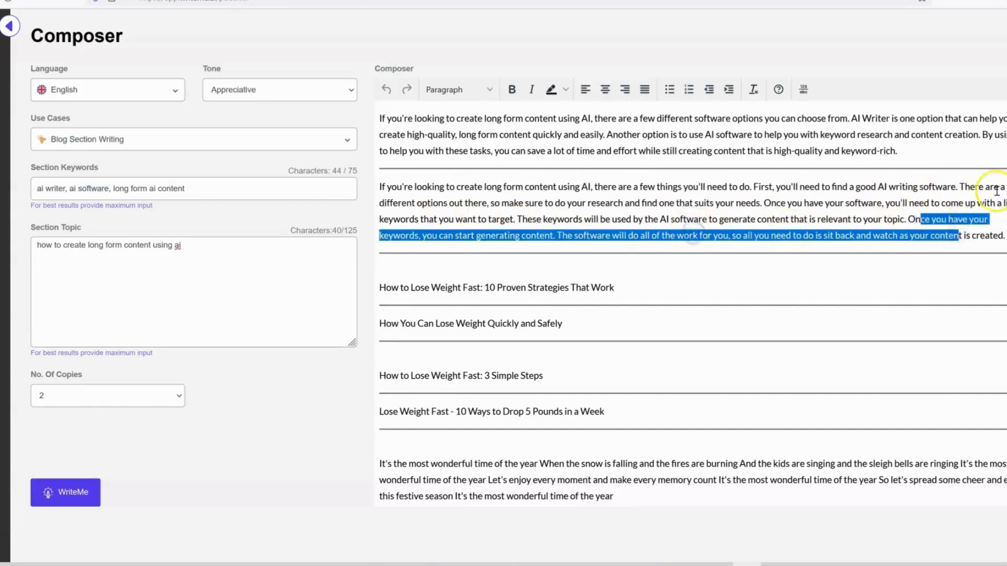
{"action": "left_click", "coordinate": [446, 204]}
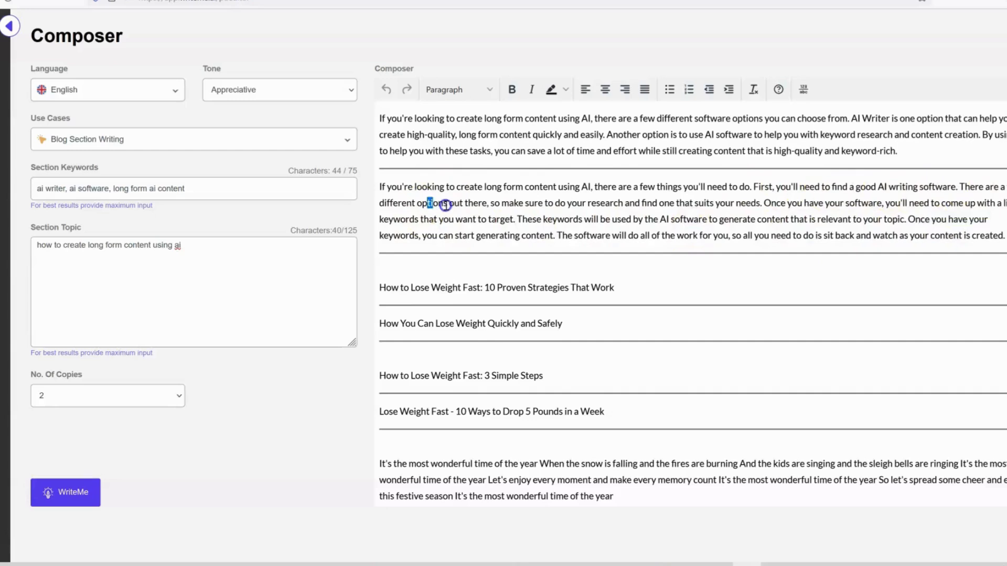
{"action": "left_click_drag", "start_coordinate": [445, 204], "coordinate": [996, 204]}
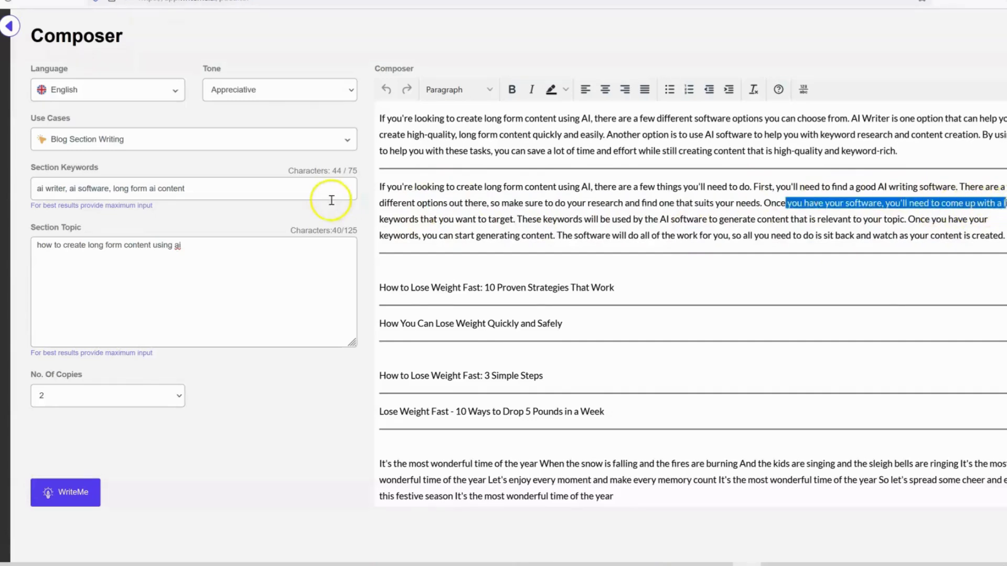
{"action": "left_click_drag", "start_coordinate": [381, 219], "coordinate": [907, 218]}
{"action": "left_click_drag", "start_coordinate": [438, 242], "coordinate": [938, 235]}
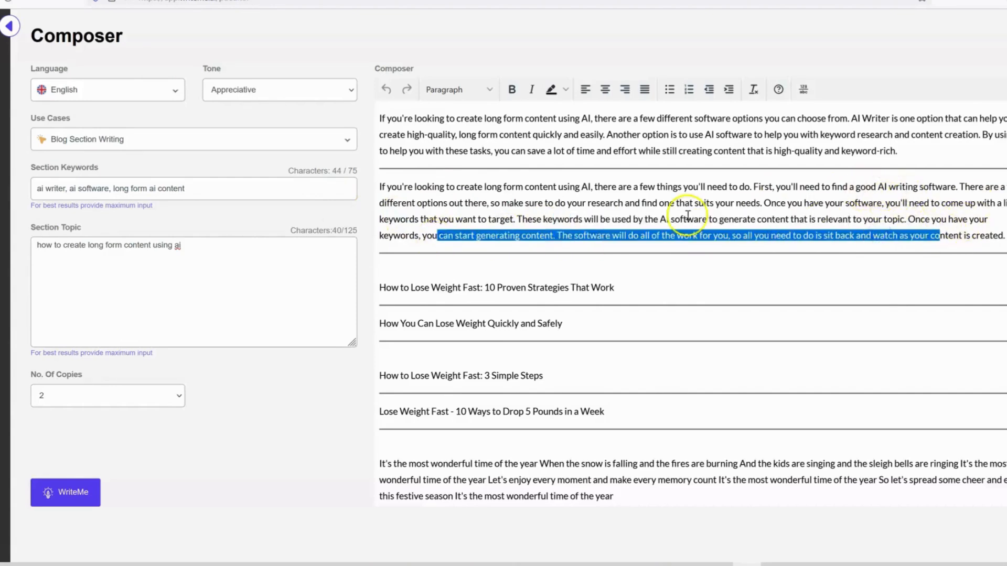
{"action": "left_click", "coordinate": [836, 202]}
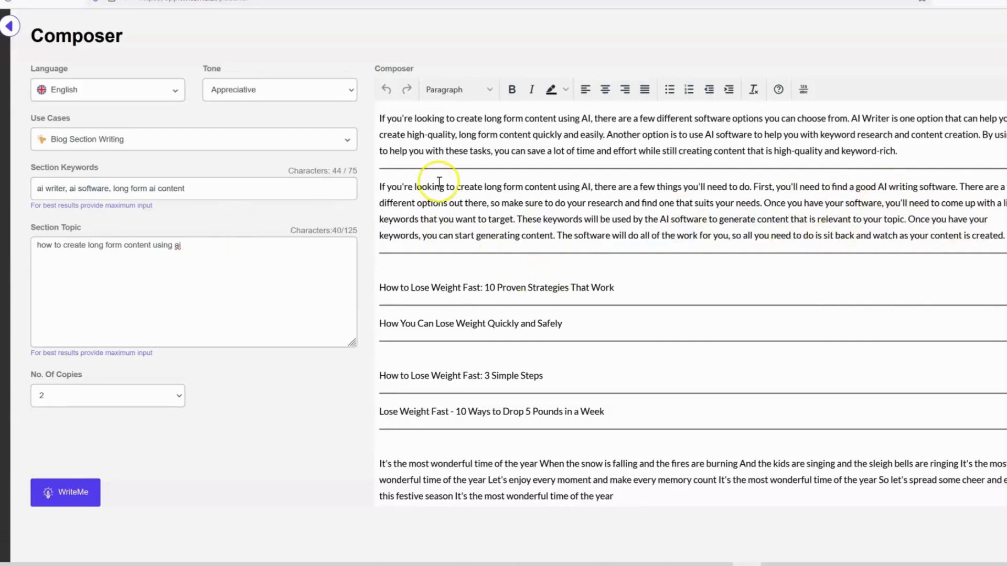
{"action": "left_click_drag", "start_coordinate": [377, 186], "coordinate": [1004, 235]}
{"action": "left_click", "coordinate": [696, 243]}
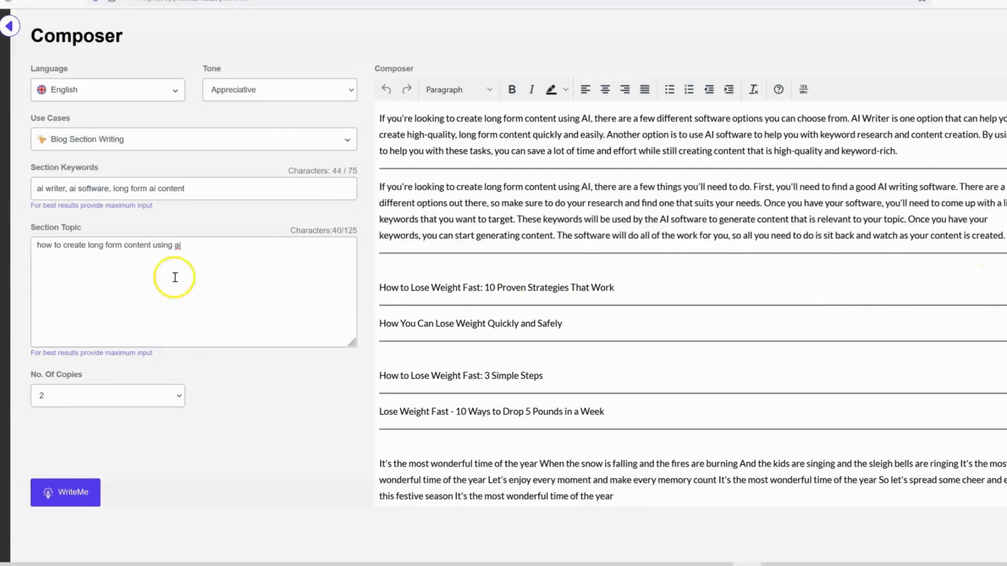
Generate two Copywriting Framework: AIDA copies for "conversion robot - an ai software to help you create content fast for your business."
{"action": "left_click", "coordinate": [325, 141]}
{"action": "scroll", "coordinate": [210, 241], "scroll_direction": "down", "scroll_amount": 2}
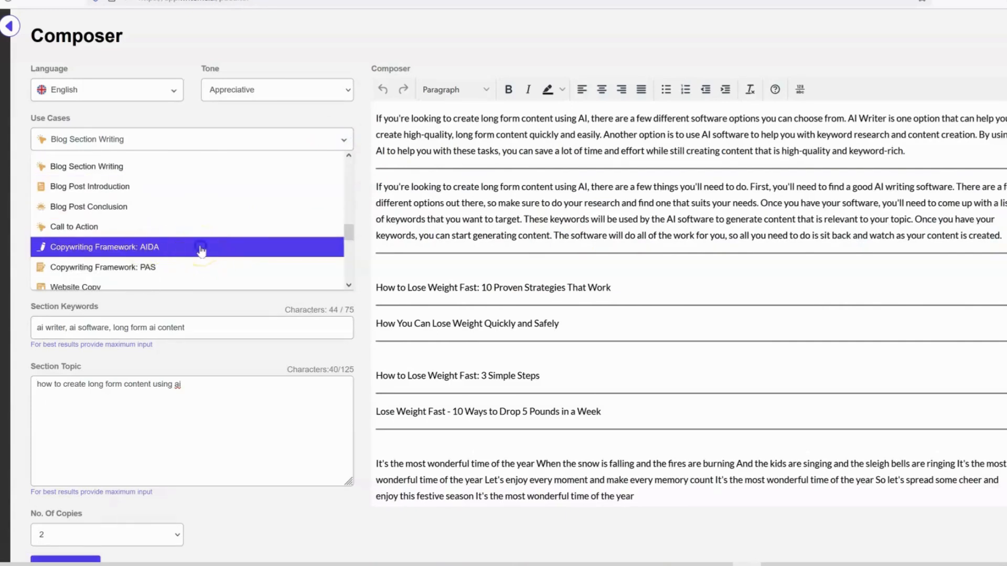
{"action": "left_click", "coordinate": [202, 251]}
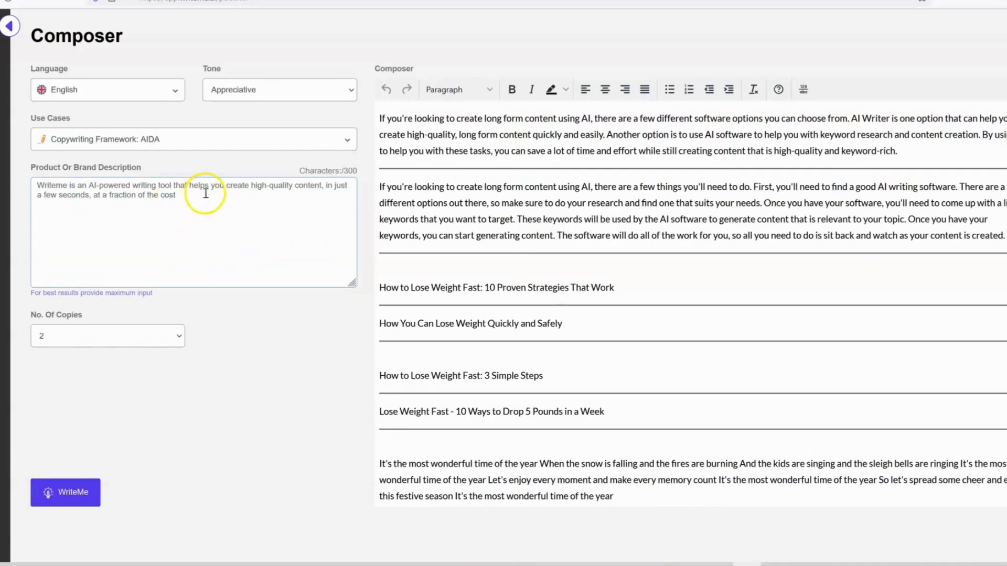
{"action": "type", "text": "conversion robot - an a"}
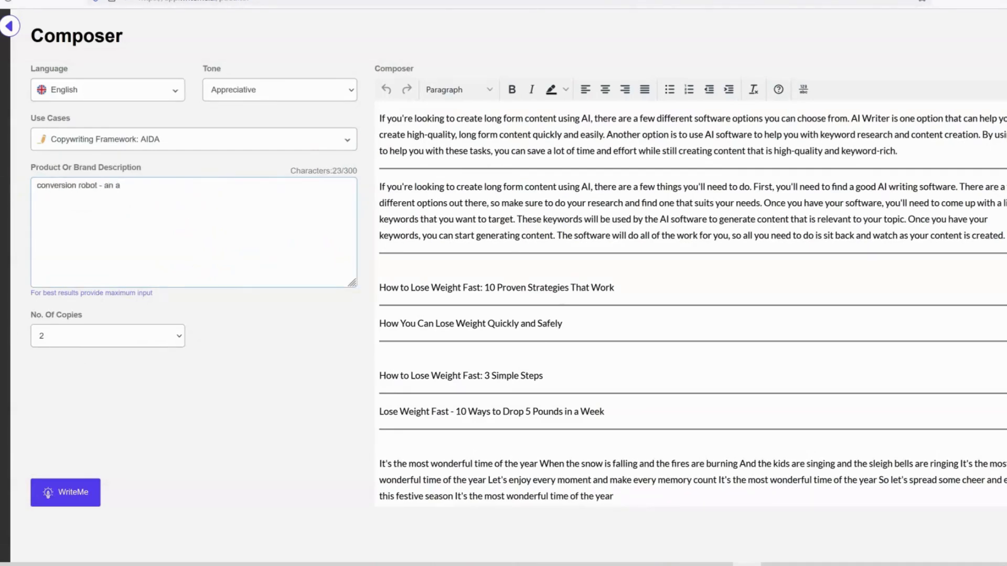
{"action": "type", "text": "i software to help you create content fast for your business."}
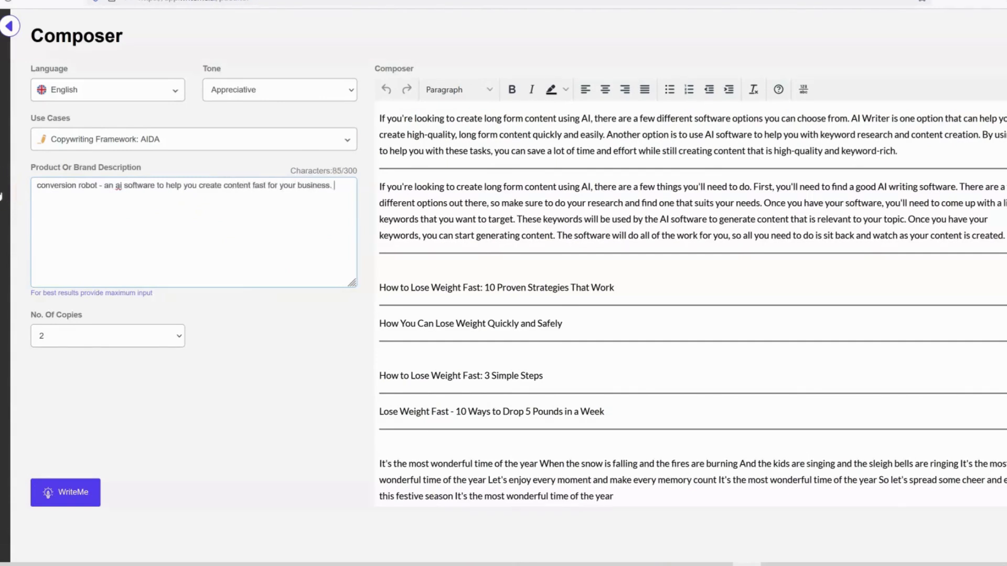
{"action": "left_click", "coordinate": [67, 489]}
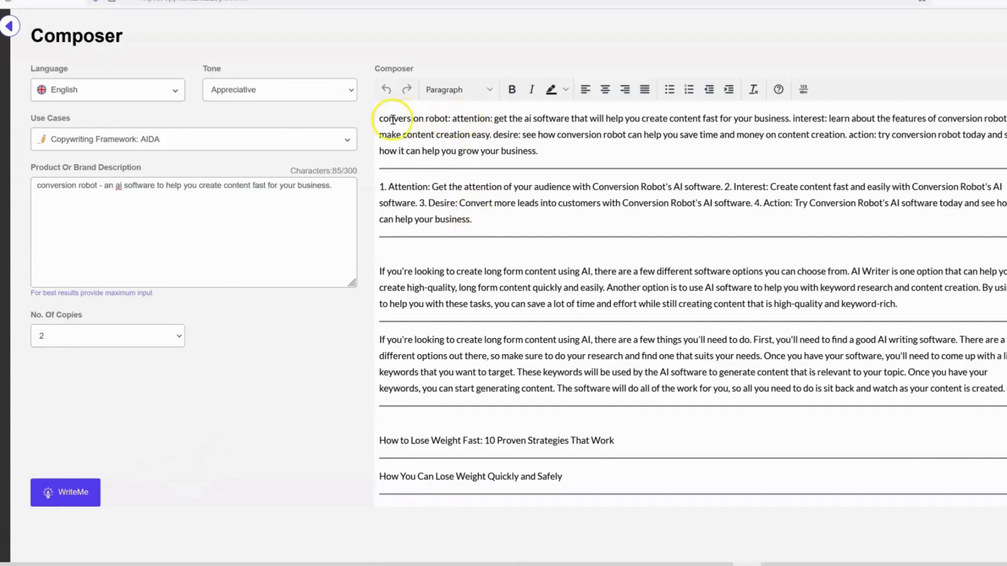
Highlight the attention, interest and desire parts in the two generated AIDA copies
{"action": "left_click_drag", "start_coordinate": [485, 119], "coordinate": [847, 135]}
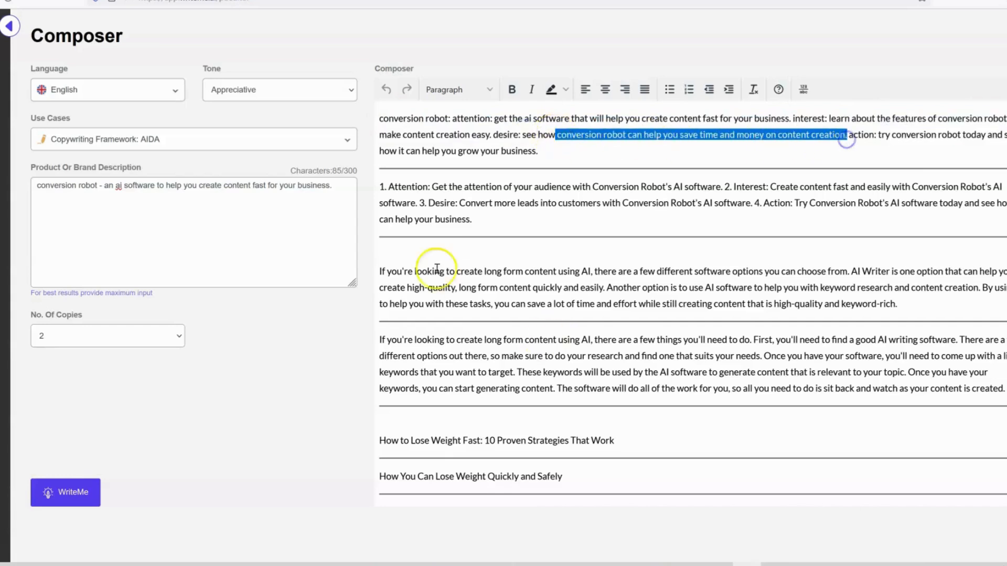
{"action": "left_click_drag", "start_coordinate": [387, 187], "coordinate": [612, 186]}
{"action": "left_click", "coordinate": [738, 186]}
{"action": "left_click_drag", "start_coordinate": [738, 186], "coordinate": [785, 187]}
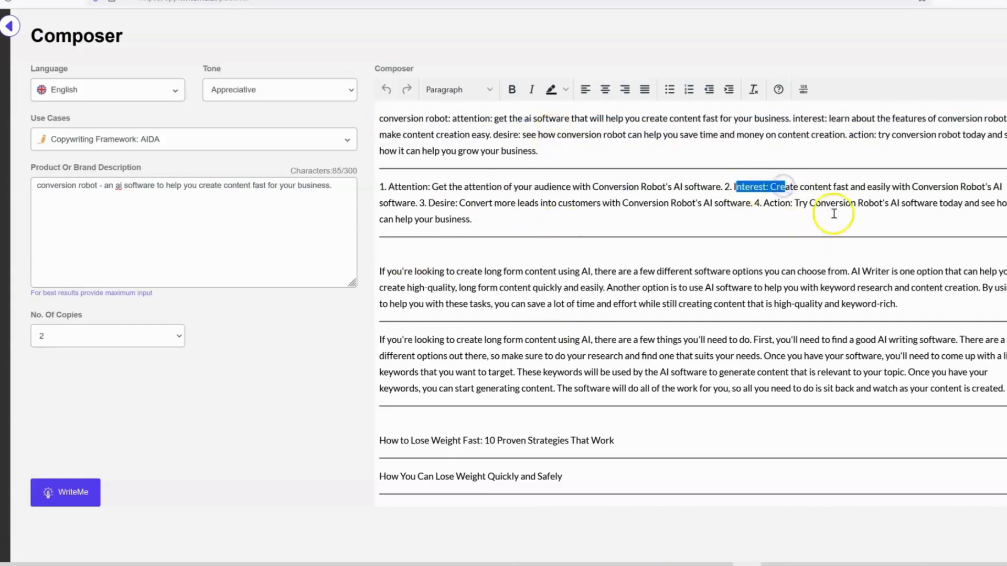
Look through the remaining use cases, including the Correspondence and SEO & Metadata groups
{"action": "left_click", "coordinate": [347, 139]}
{"action": "scroll", "coordinate": [220, 267], "scroll_direction": "down", "scroll_amount": 1}
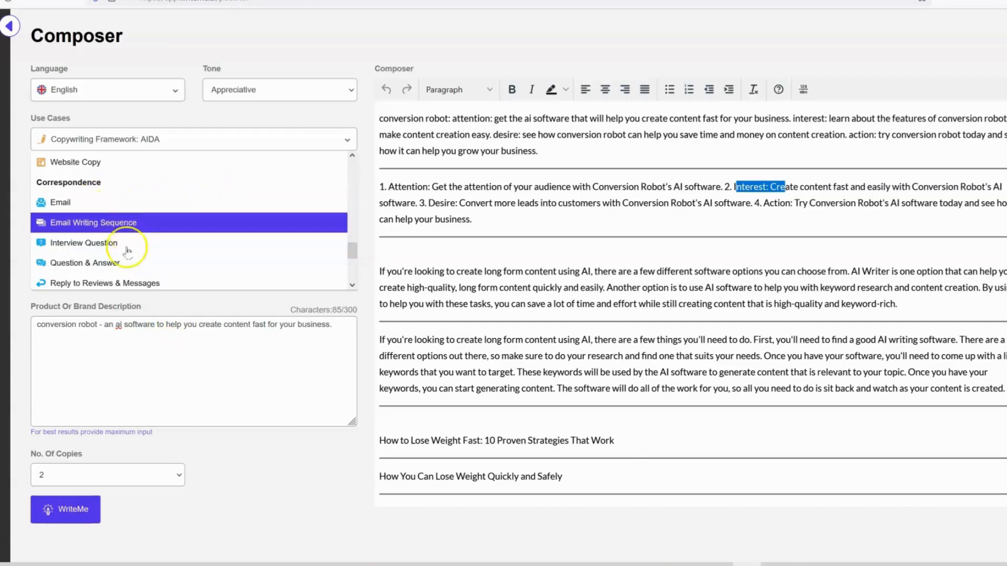
{"action": "scroll", "coordinate": [220, 238], "scroll_direction": "down", "scroll_amount": 3}
{"action": "scroll", "coordinate": [220, 257], "scroll_direction": "down", "scroll_amount": 1}
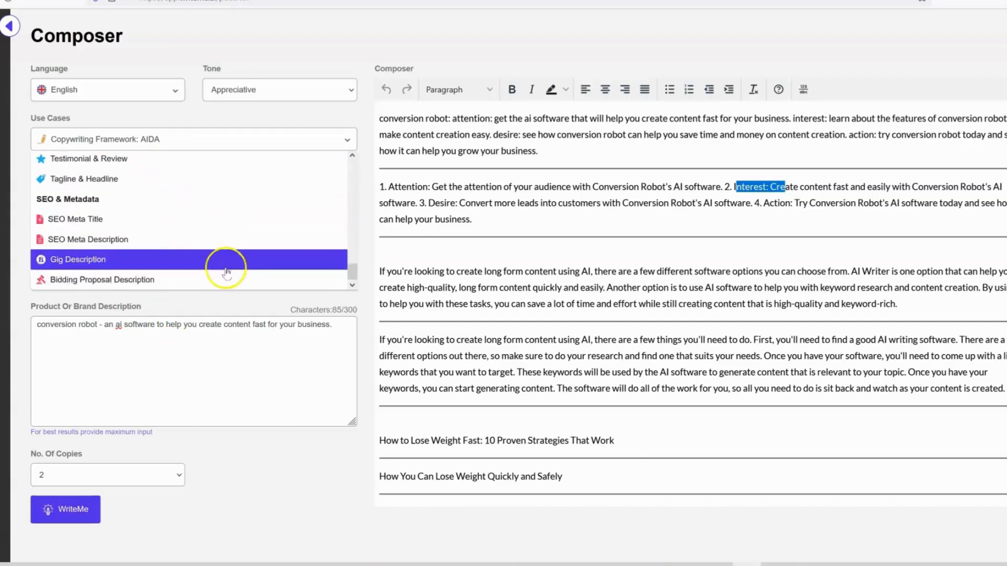
{"action": "scroll", "coordinate": [230, 275], "scroll_direction": "up", "scroll_amount": 10}
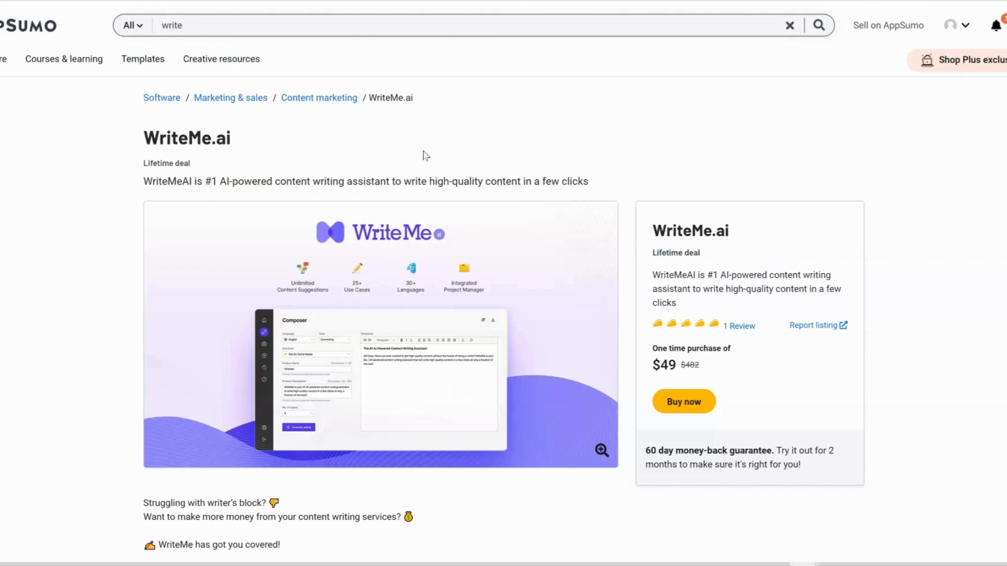
Review the WriteMe.ai deal page on AppSumo and highlight the feature list of the $49 plan
{"action": "scroll", "coordinate": [252, 188], "scroll_direction": "down", "scroll_amount": 12}
{"action": "scroll", "coordinate": [269, 180], "scroll_direction": "up", "scroll_amount": 4}
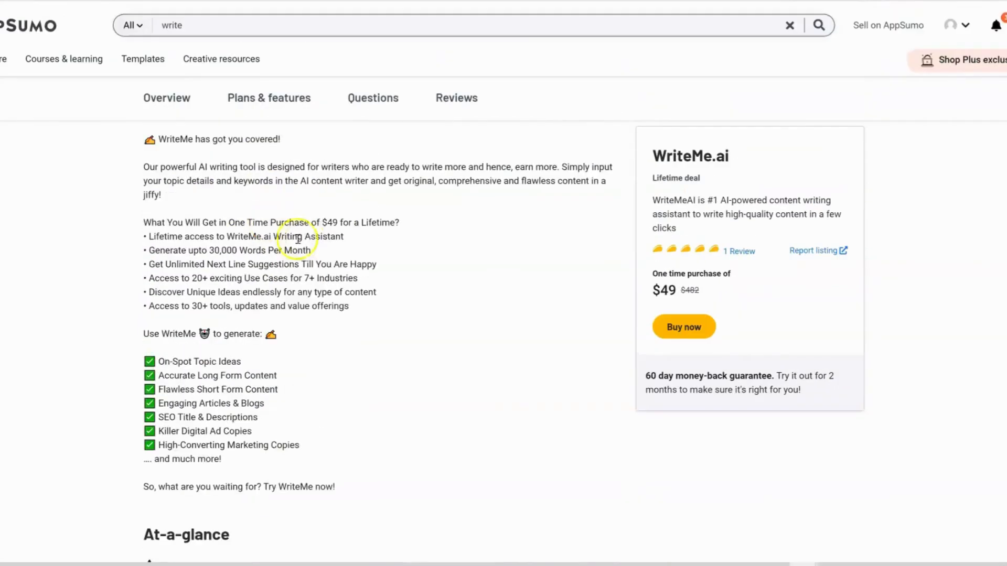
{"action": "scroll", "coordinate": [288, 332], "scroll_direction": "down", "scroll_amount": 15}
{"action": "scroll", "coordinate": [296, 325], "scroll_direction": "up", "scroll_amount": 5}
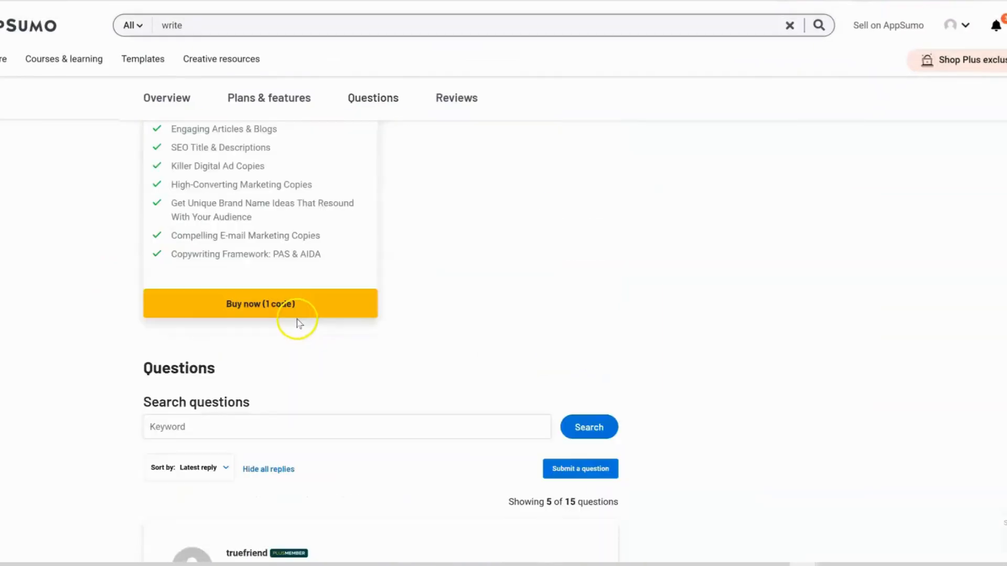
{"action": "scroll", "coordinate": [294, 321], "scroll_direction": "up", "scroll_amount": 3}
{"action": "scroll", "coordinate": [368, 355], "scroll_direction": "up", "scroll_amount": 1}
{"action": "left_click_drag", "start_coordinate": [333, 488], "coordinate": [171, 317]}
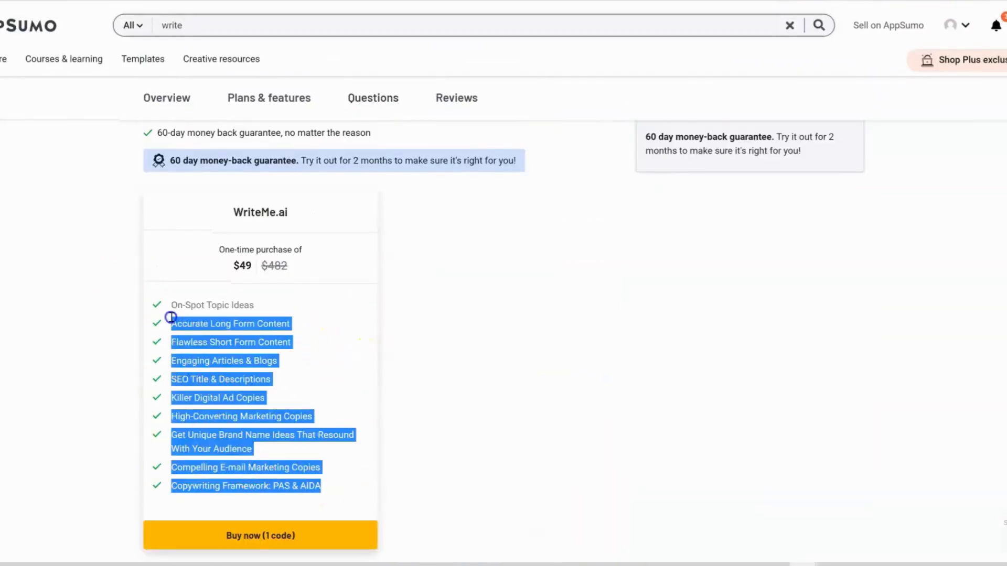
Highlight what the one-time lifetime purchase includes in the deal description and check the At-a-glance section
{"action": "scroll", "coordinate": [225, 309], "scroll_direction": "up", "scroll_amount": 18}
{"action": "left_click_drag", "start_coordinate": [258, 401], "coordinate": [142, 161]}
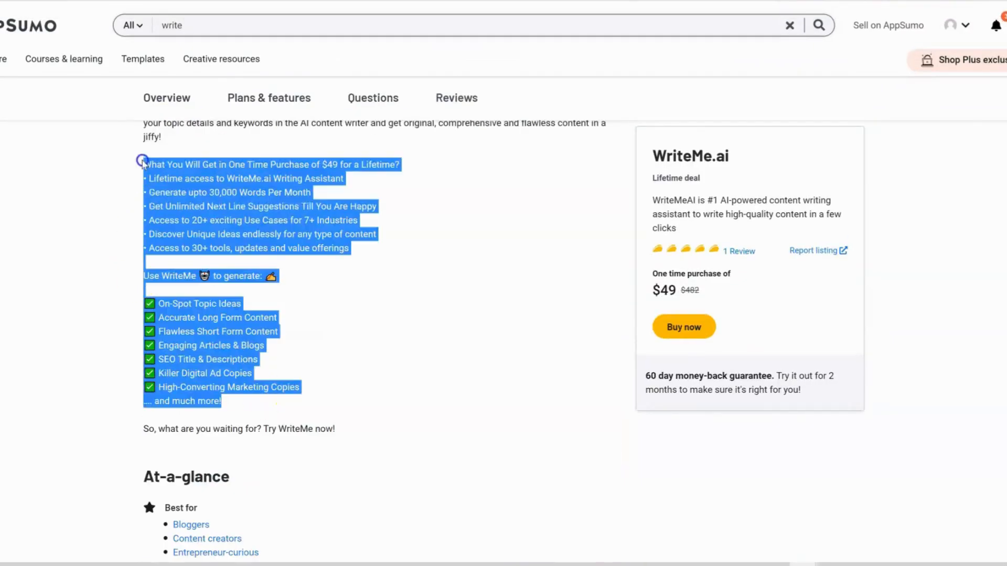
{"action": "left_click", "coordinate": [299, 216]}
{"action": "left_click_drag", "start_coordinate": [160, 248], "coordinate": [391, 248]}
{"action": "left_click", "coordinate": [294, 328]}
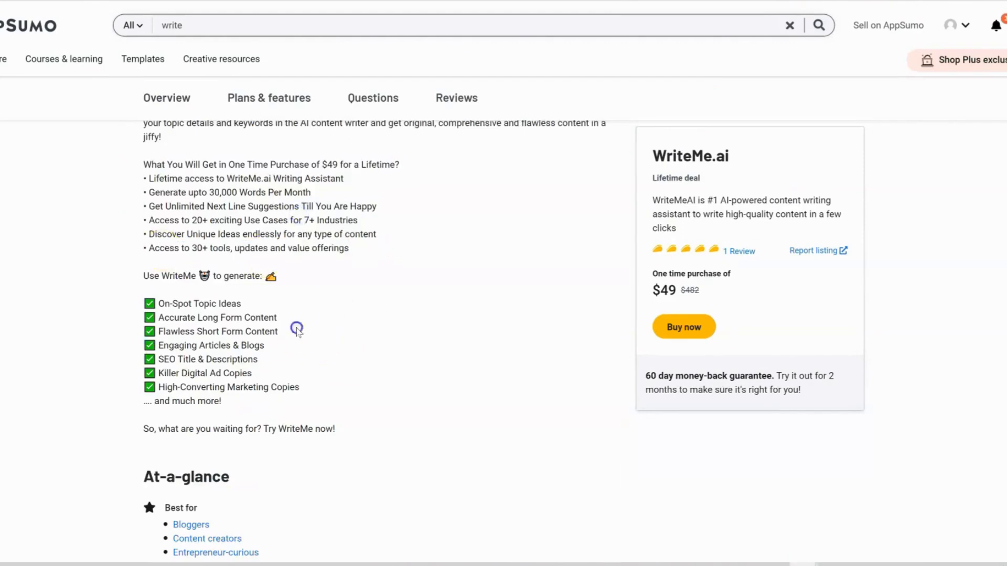
{"action": "scroll", "coordinate": [273, 374], "scroll_direction": "up", "scroll_amount": 1}
{"action": "scroll", "coordinate": [252, 361], "scroll_direction": "down", "scroll_amount": 5}
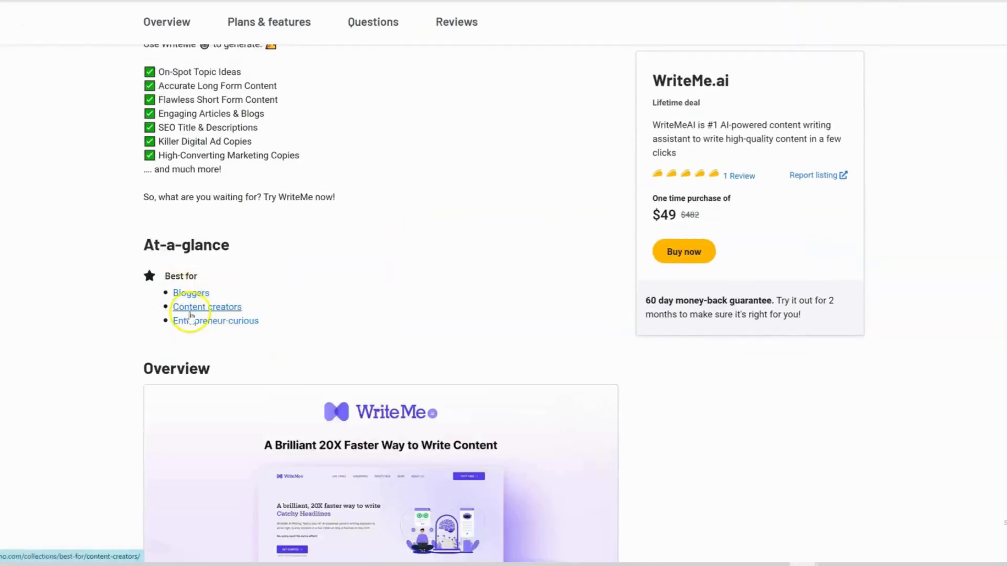
{"action": "scroll", "coordinate": [602, 382], "scroll_direction": "up", "scroll_amount": 10}
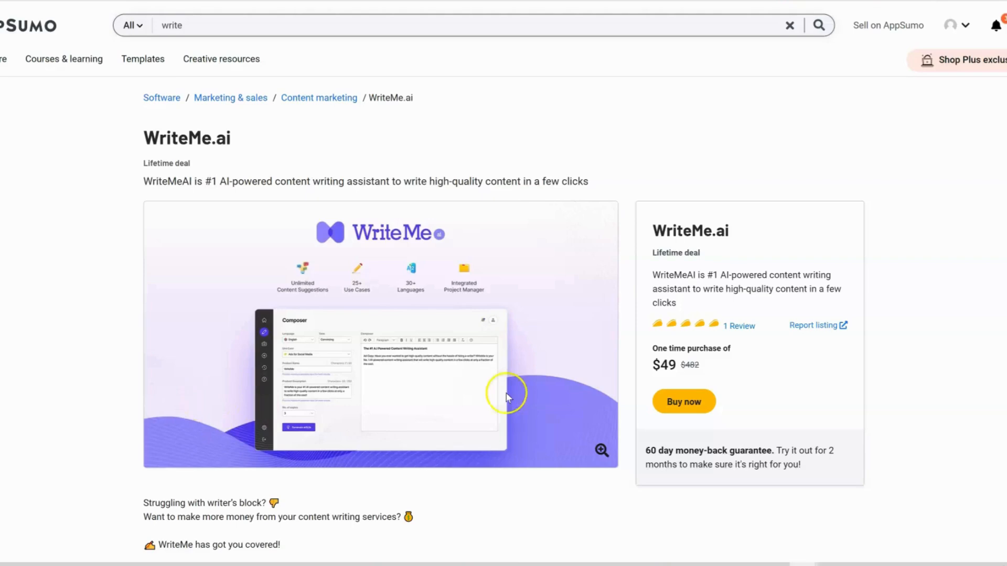
Glance over the deal's introduction, then highlight the WriteMe.ai title and clear the selection
{"action": "scroll", "coordinate": [394, 427], "scroll_direction": "down", "scroll_amount": 1}
{"action": "scroll", "coordinate": [395, 435], "scroll_direction": "up", "scroll_amount": 1}
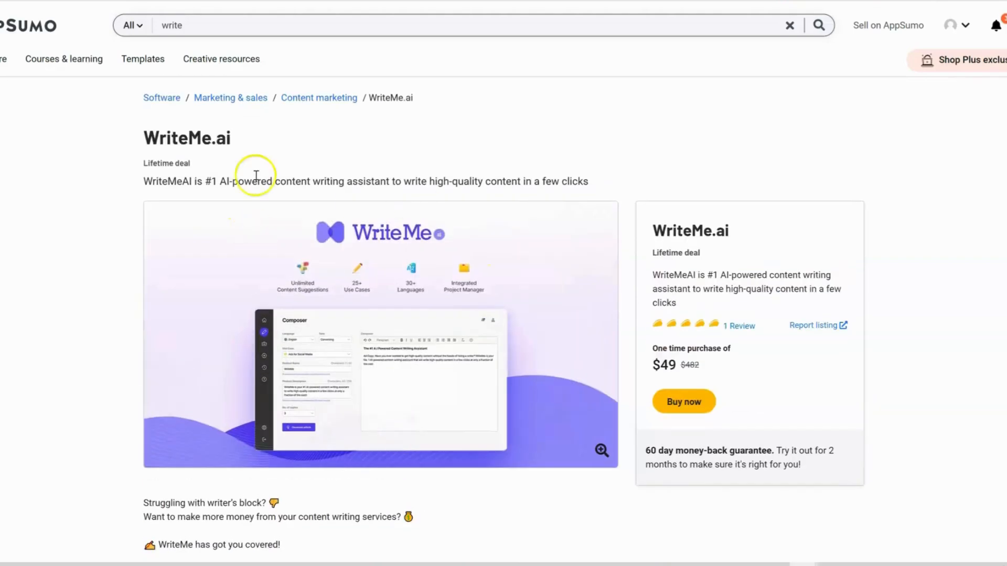
{"action": "scroll", "coordinate": [329, 453], "scroll_direction": "down", "scroll_amount": 2}
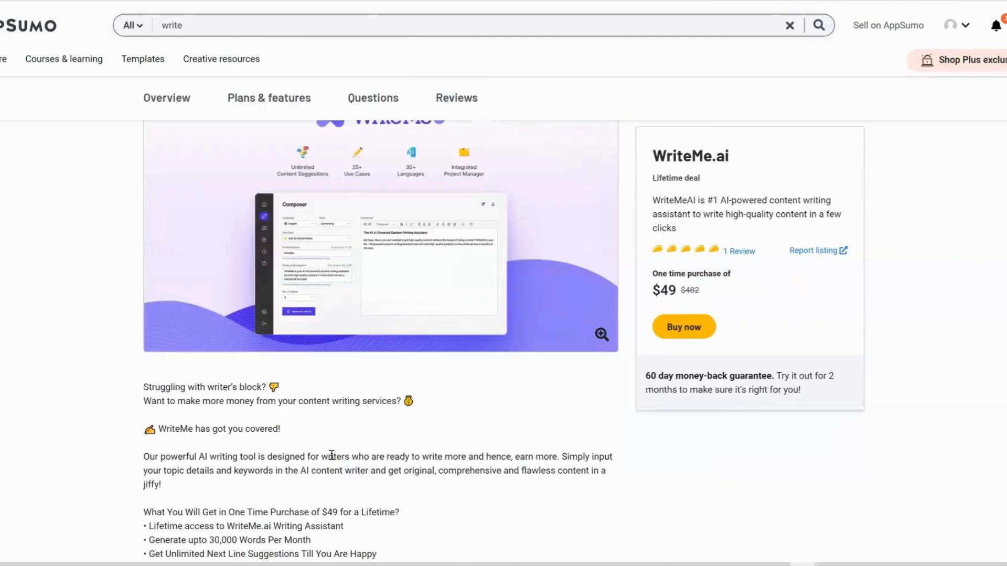
{"action": "scroll", "coordinate": [329, 454], "scroll_direction": "up", "scroll_amount": 2}
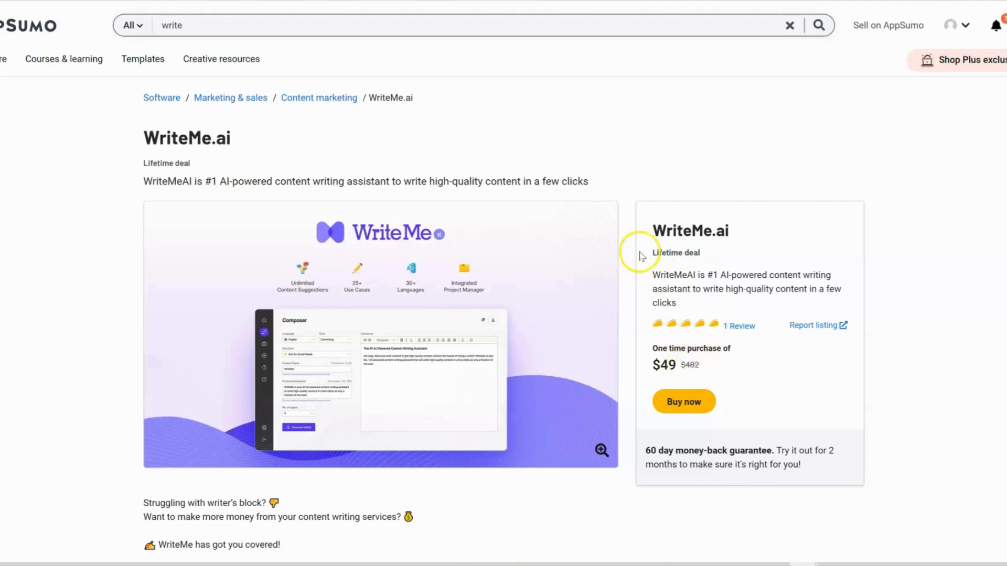
{"action": "left_click_drag", "start_coordinate": [141, 137], "coordinate": [292, 137]}
{"action": "left_click", "coordinate": [377, 140]}
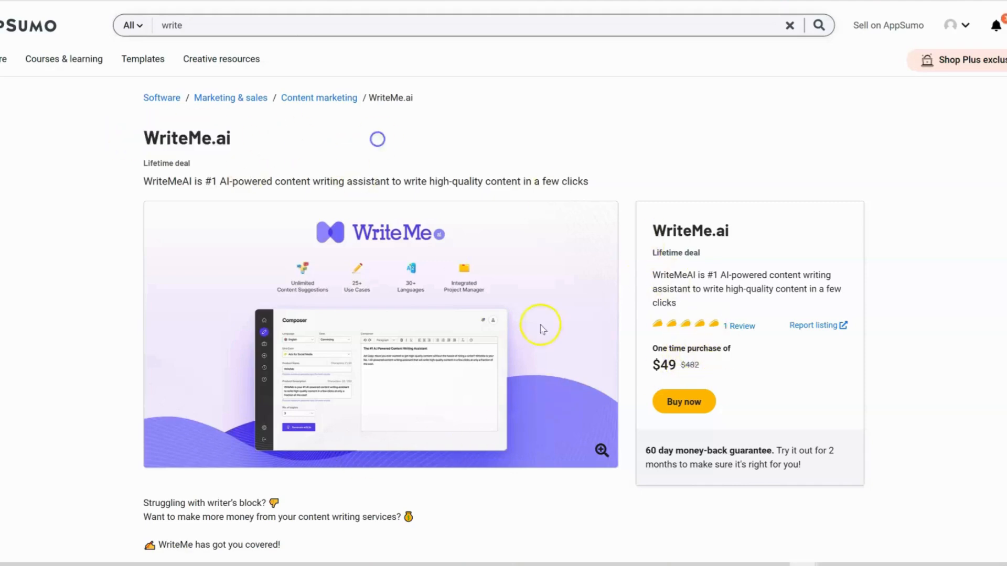